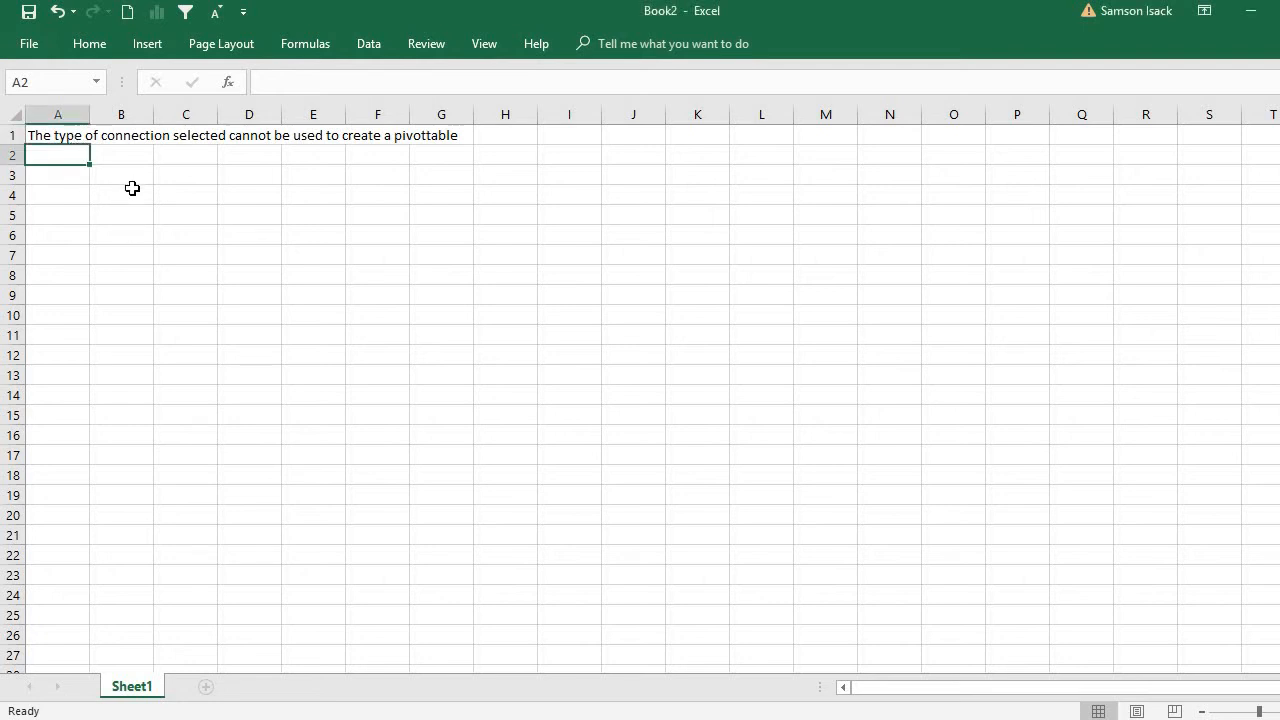
Start a PivotTable at cell A2 of Sheet1 based on an external data source and list the existing connections
{"action": "left_click", "coordinate": [142, 46]}
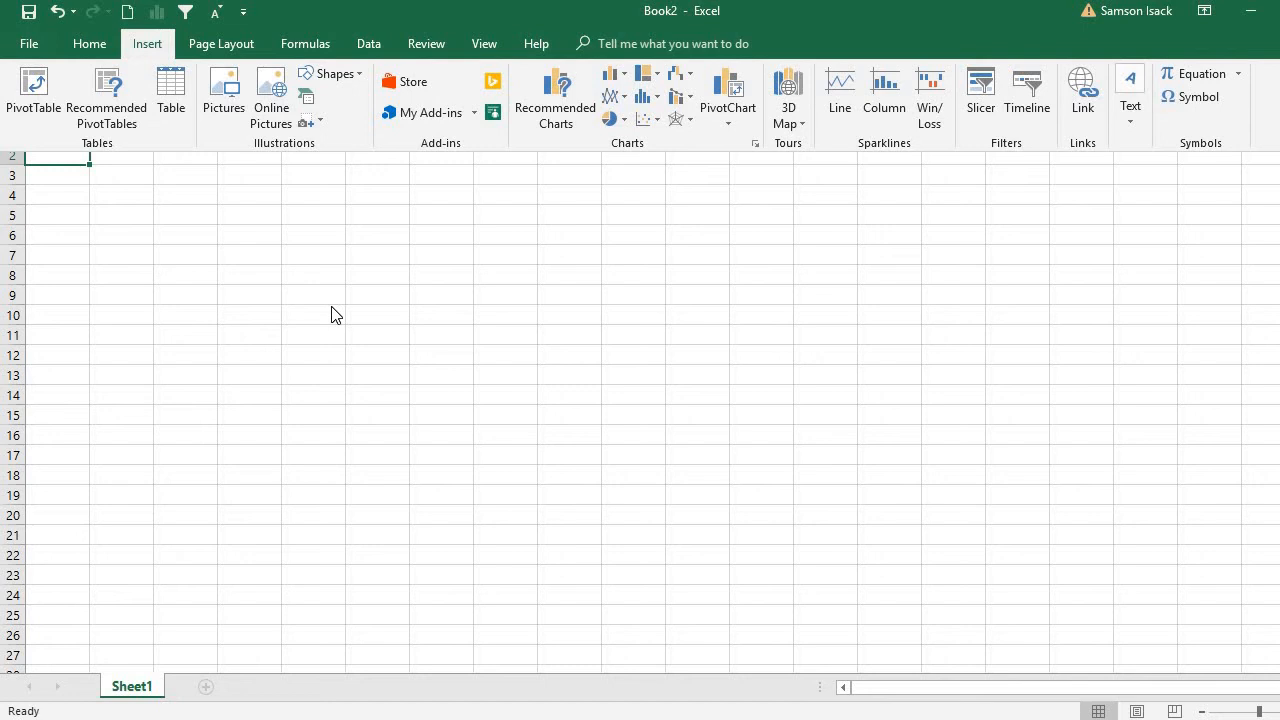
{"action": "left_click", "coordinate": [165, 264]}
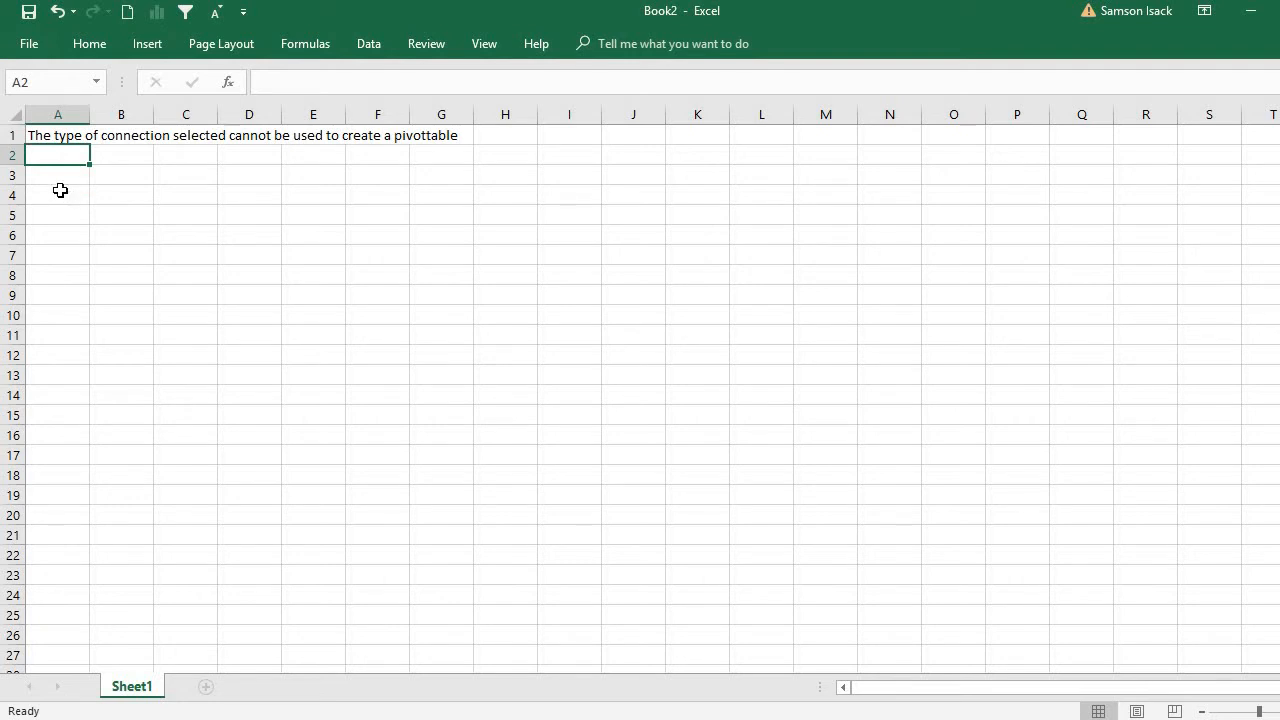
{"action": "left_click", "coordinate": [142, 46]}
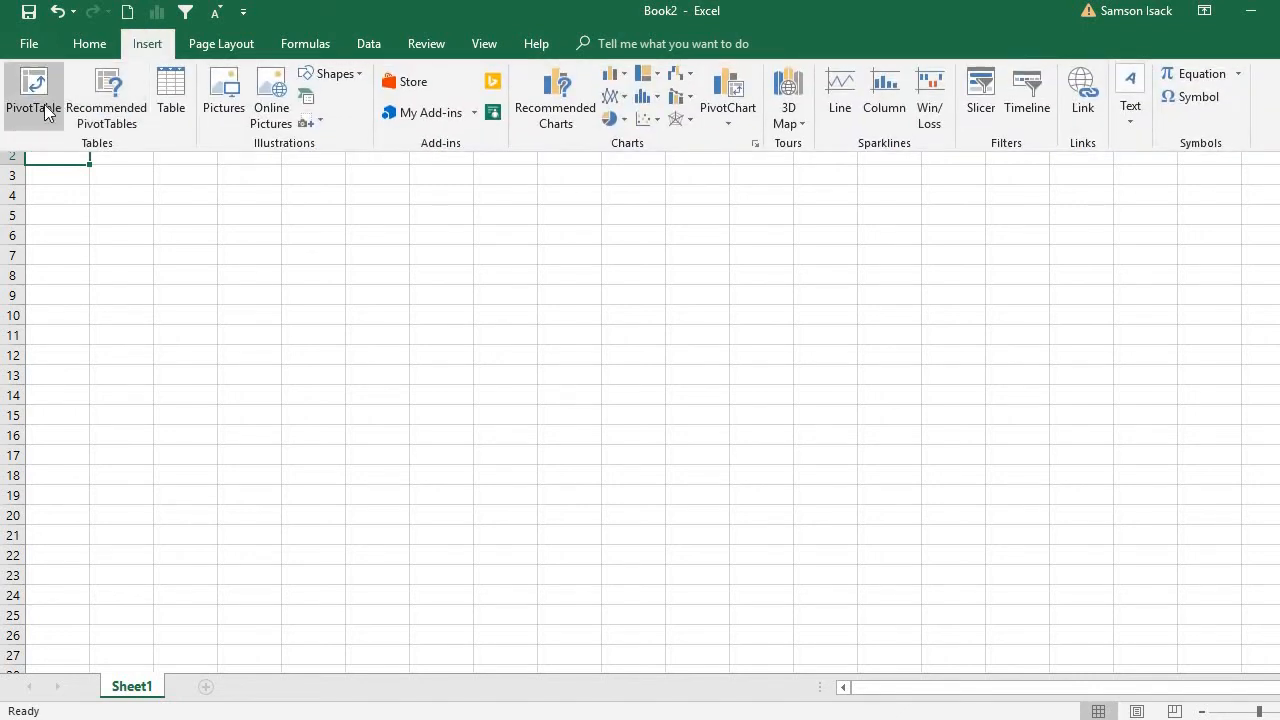
{"action": "left_click", "coordinate": [44, 104]}
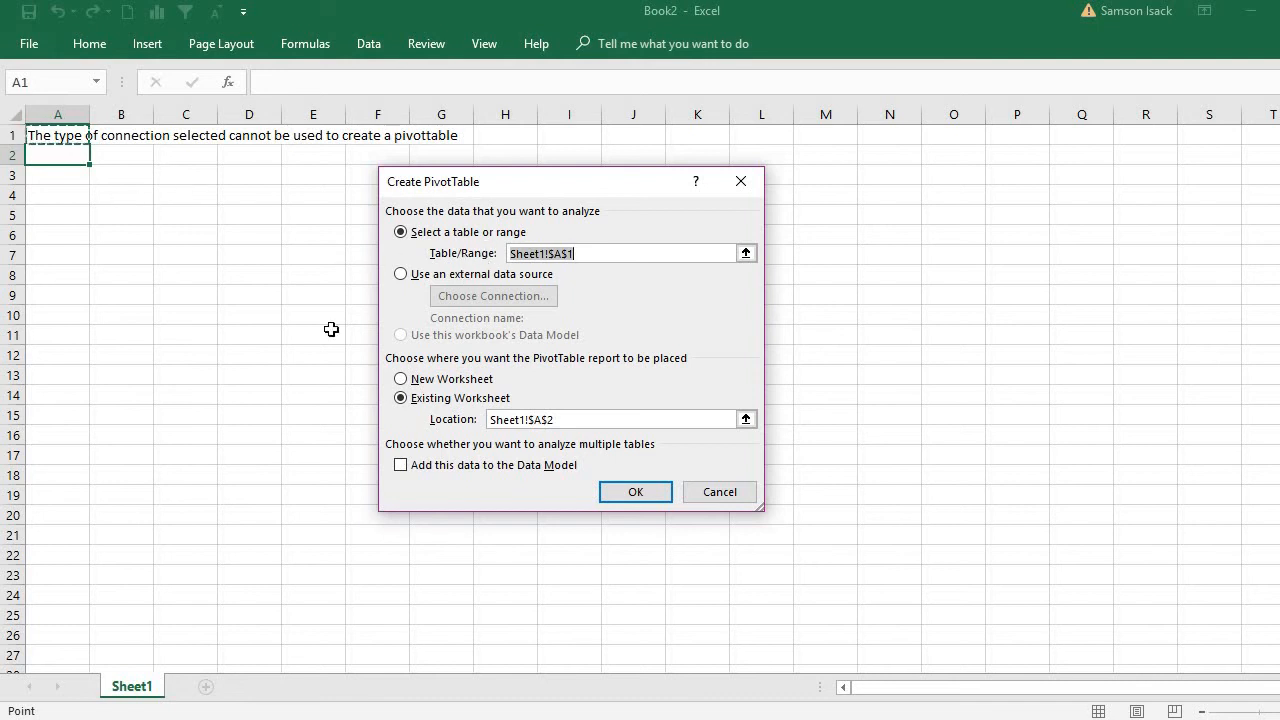
{"action": "left_click", "coordinate": [436, 279]}
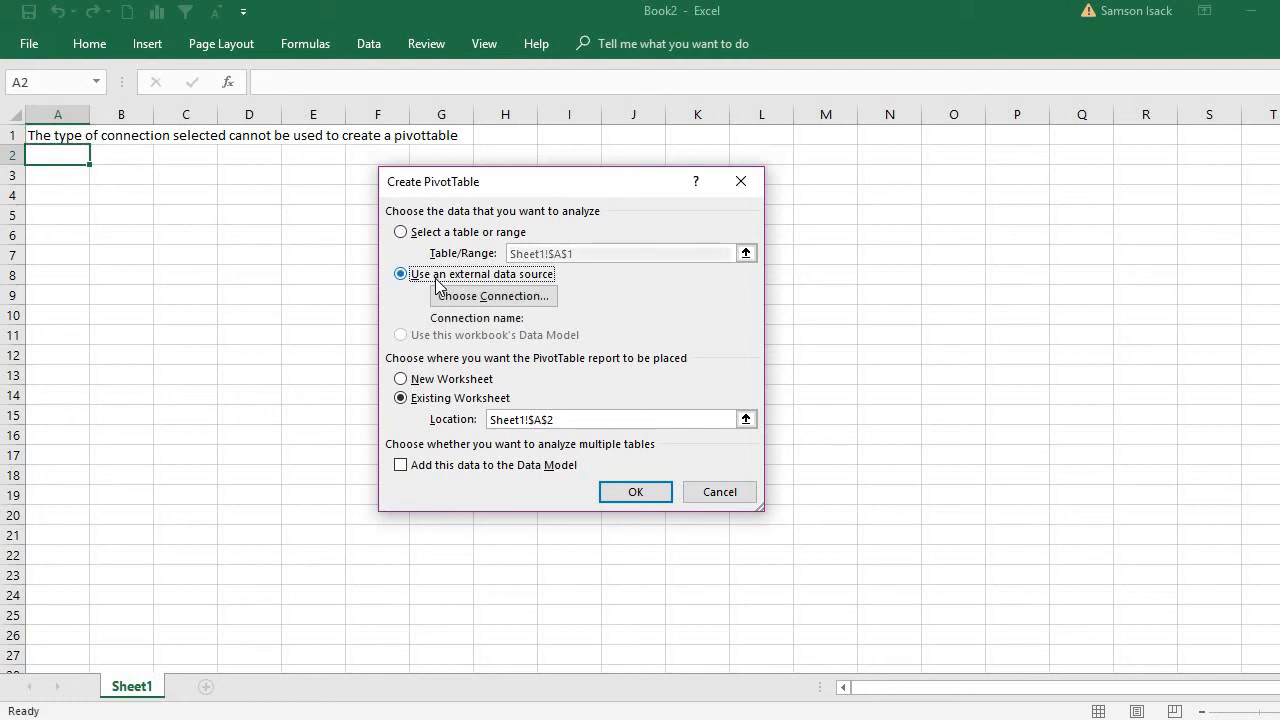
{"action": "left_click", "coordinate": [526, 304]}
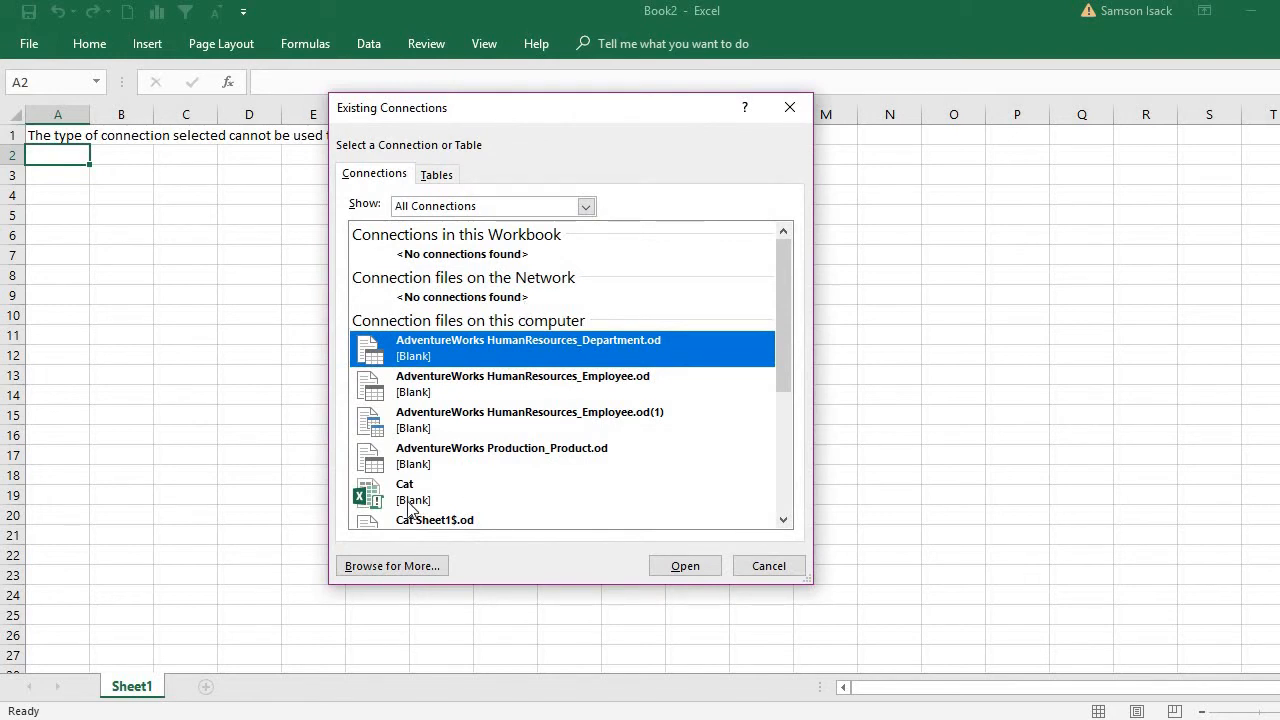
Browse to the DataFiles folder and open Sales_Tab_Delimited.txt as the PivotTable's data source
{"action": "left_click", "coordinate": [421, 567]}
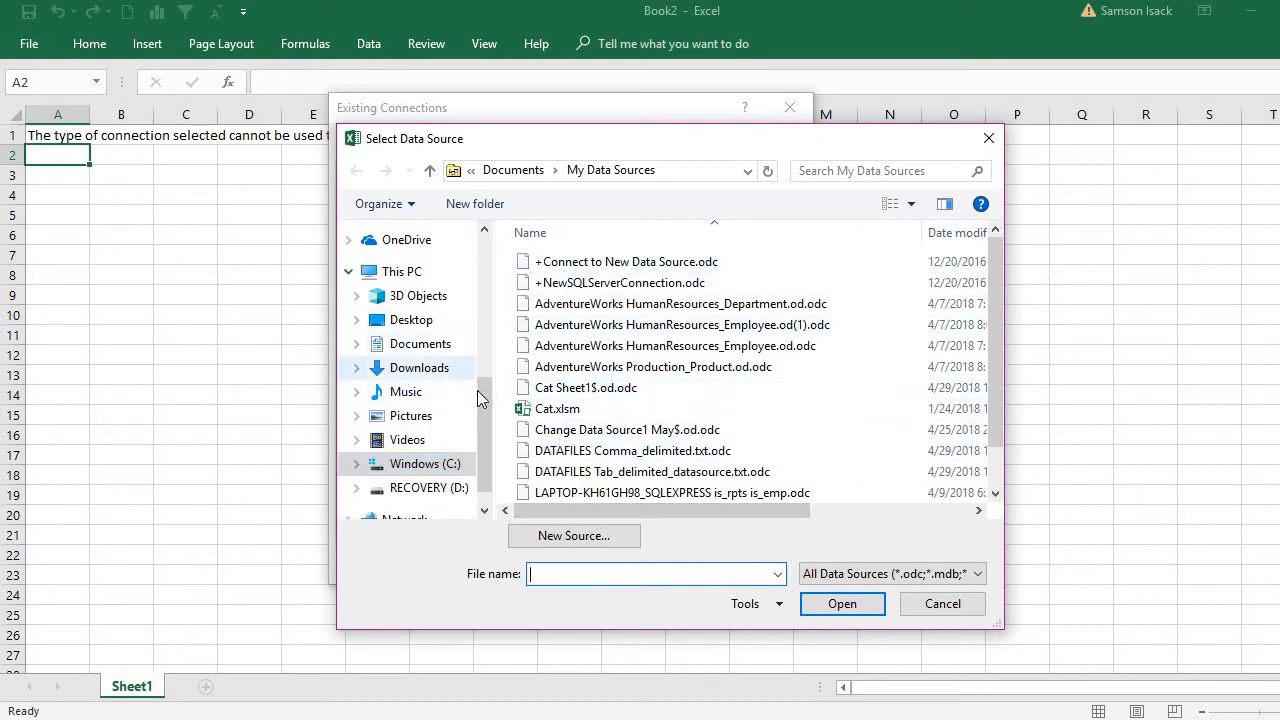
{"action": "scroll", "coordinate": [460, 330], "scroll_direction": "up", "scroll_amount": 5}
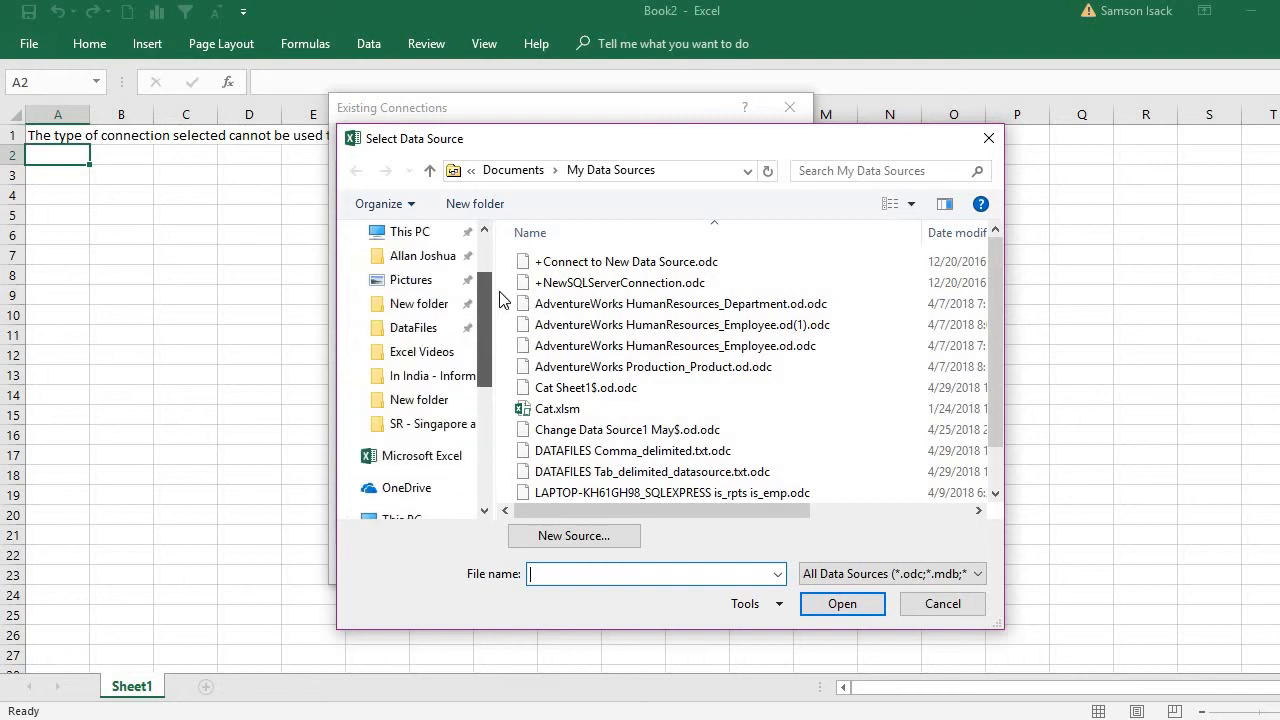
{"action": "left_click", "coordinate": [442, 330]}
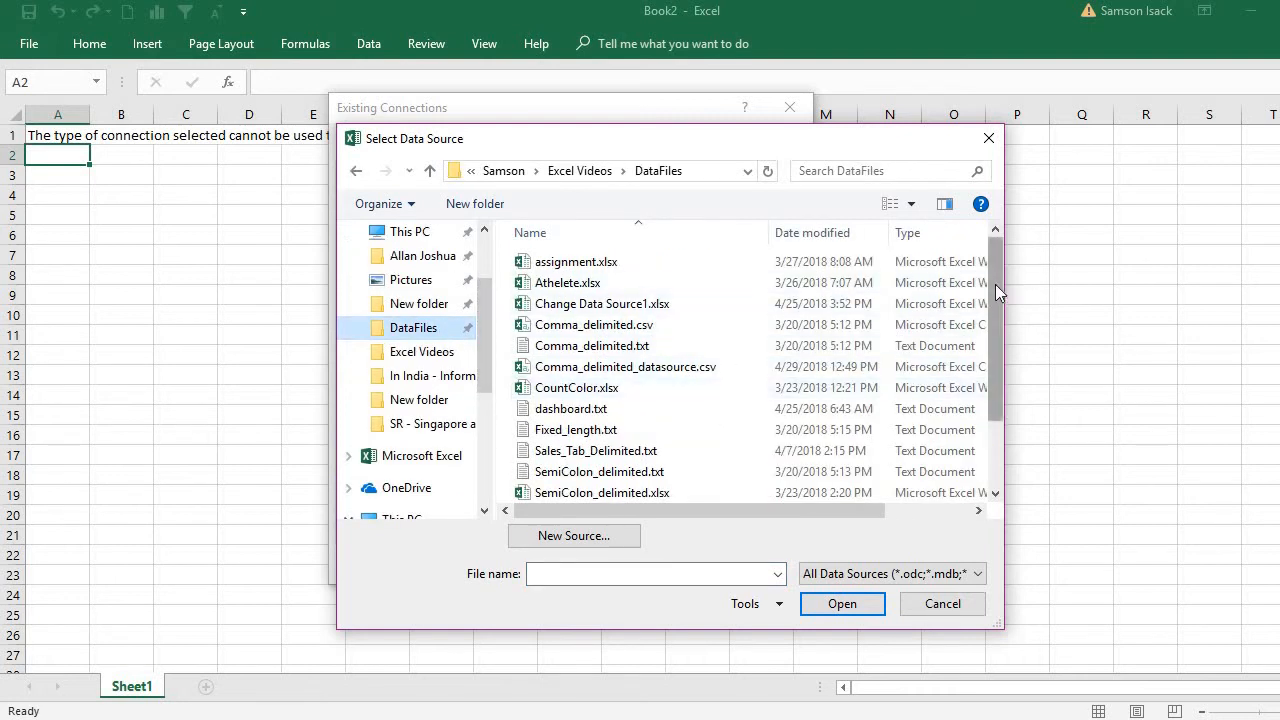
{"action": "scroll", "coordinate": [760, 380], "scroll_direction": "down", "scroll_amount": 1}
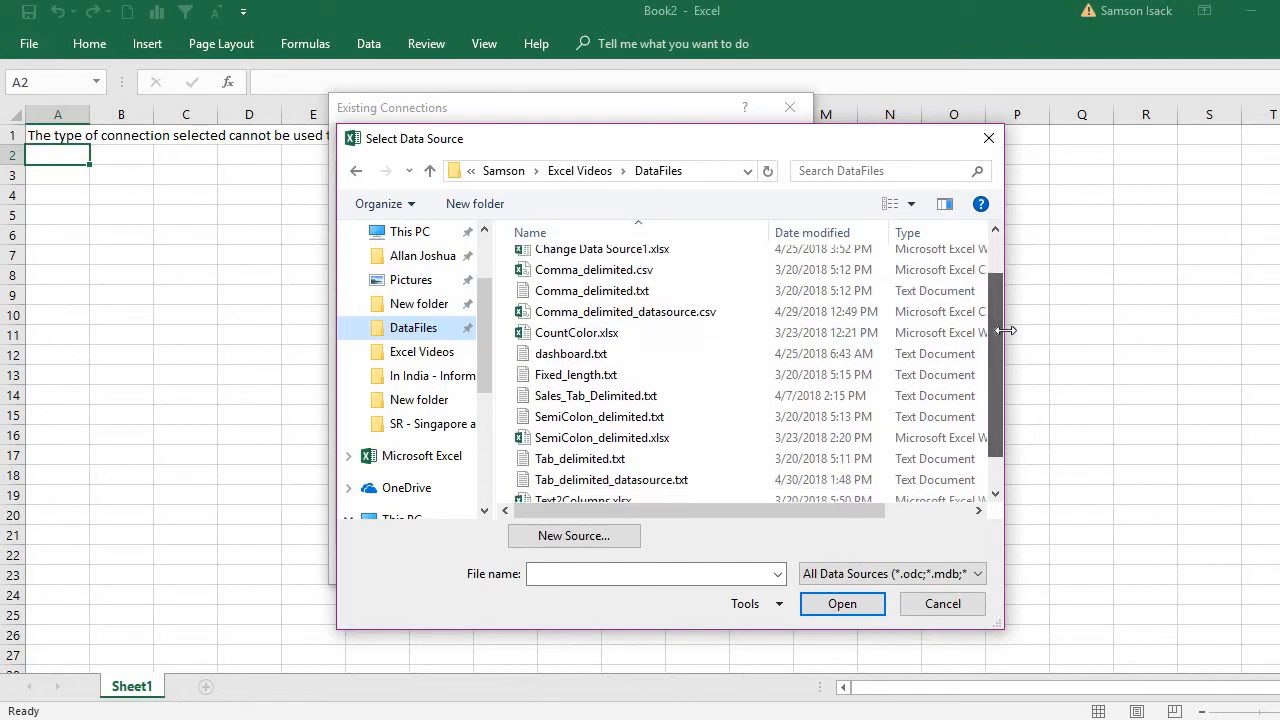
{"action": "left_click", "coordinate": [655, 398]}
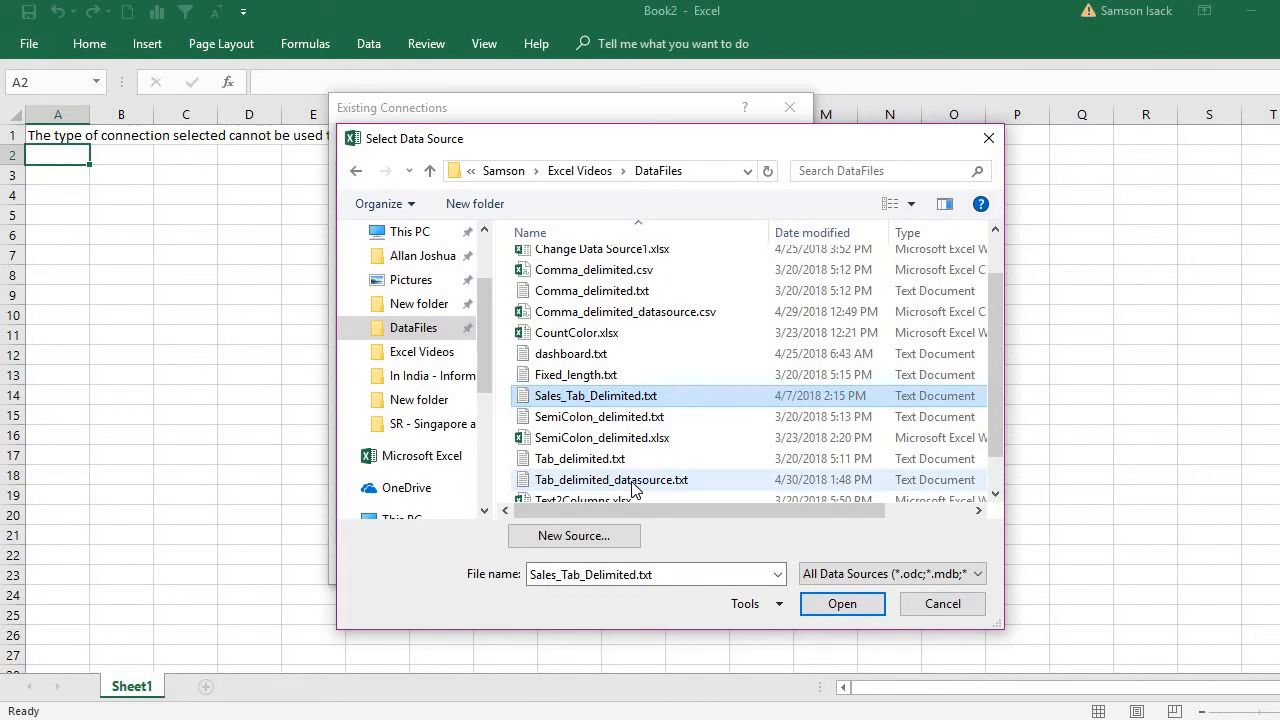
{"action": "left_click", "coordinate": [626, 400]}
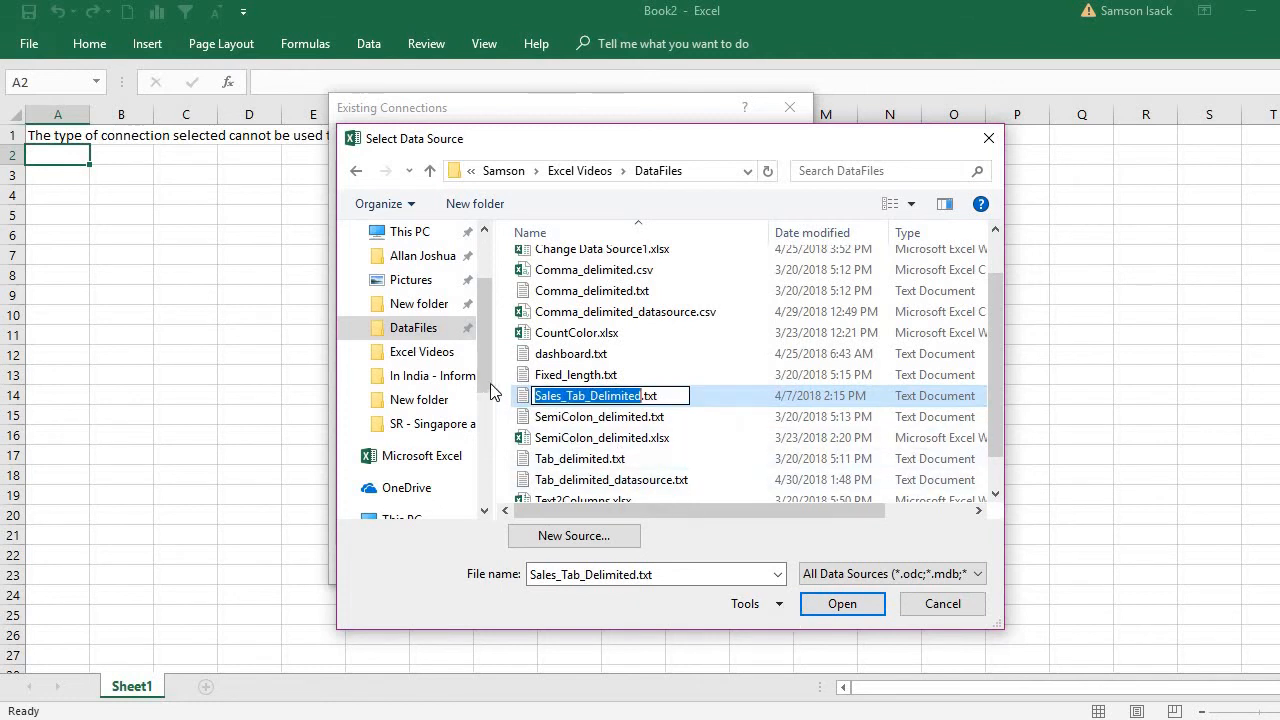
{"action": "left_click", "coordinate": [524, 394]}
{"action": "left_click", "coordinate": [843, 605]}
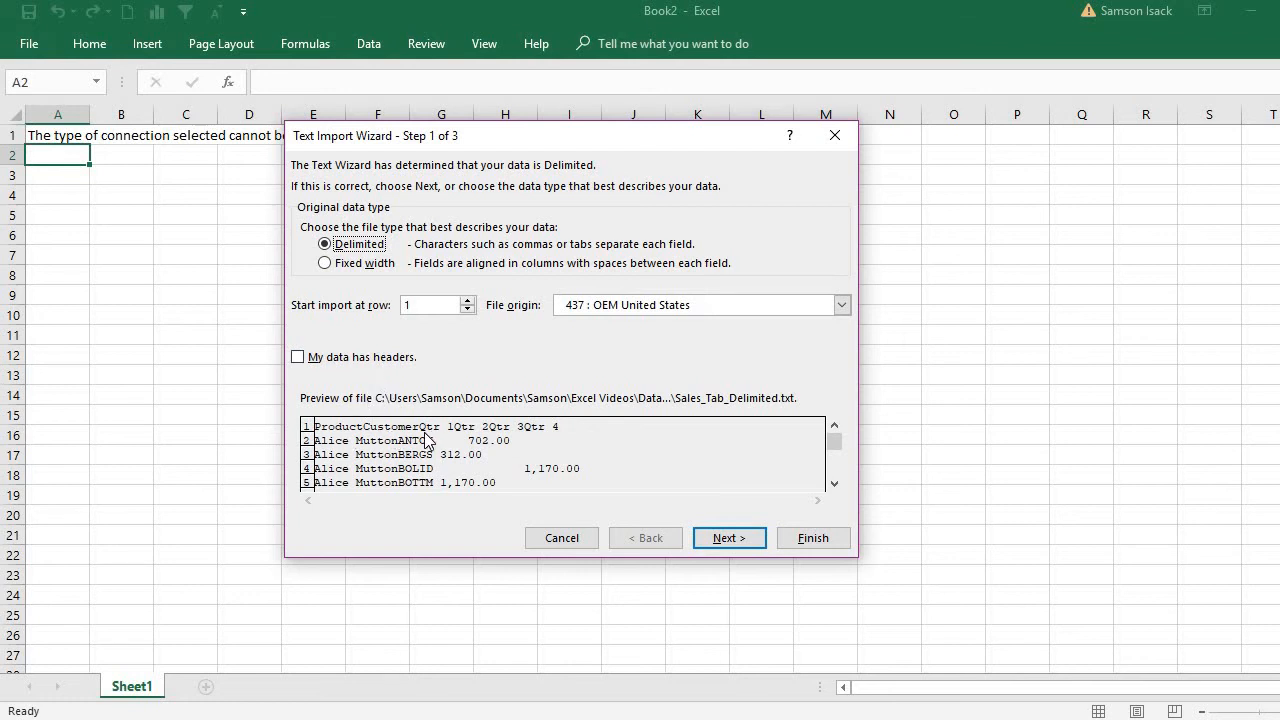
Mark the delimited text data as having headers, keep Tab as the only delimiter, and advance to the column formats
{"action": "left_click", "coordinate": [327, 361]}
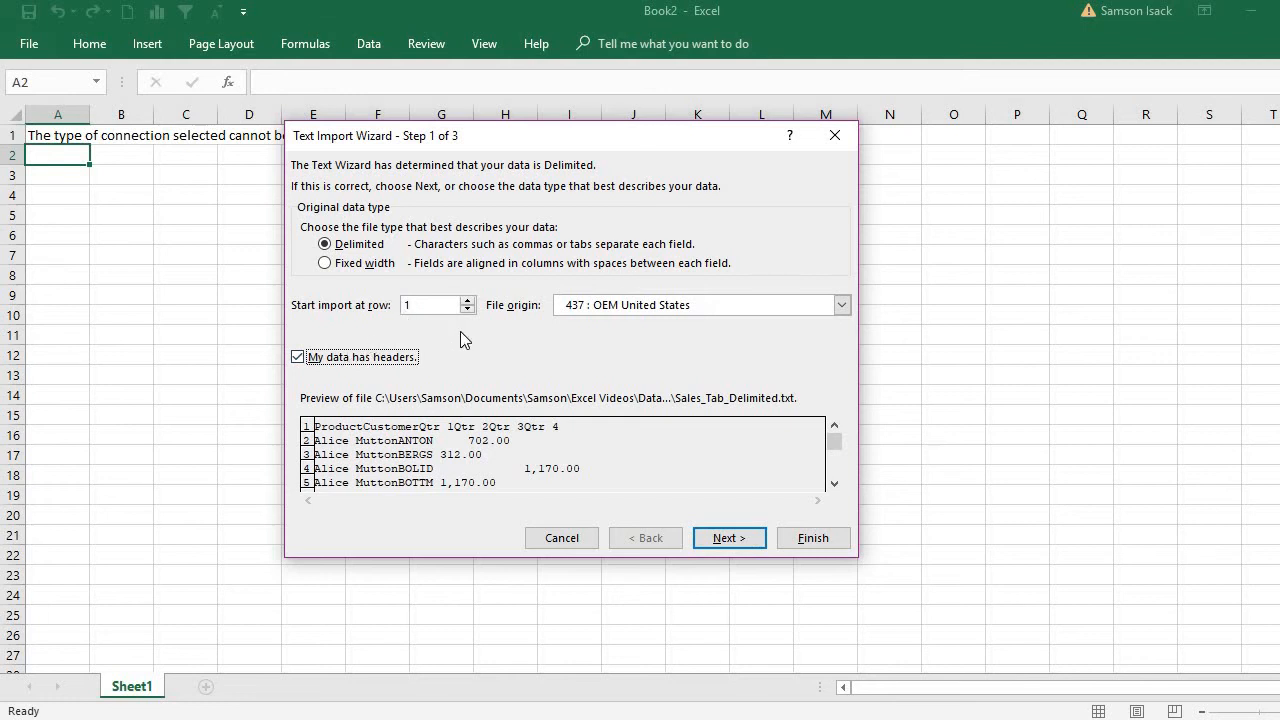
{"action": "left_click", "coordinate": [723, 543]}
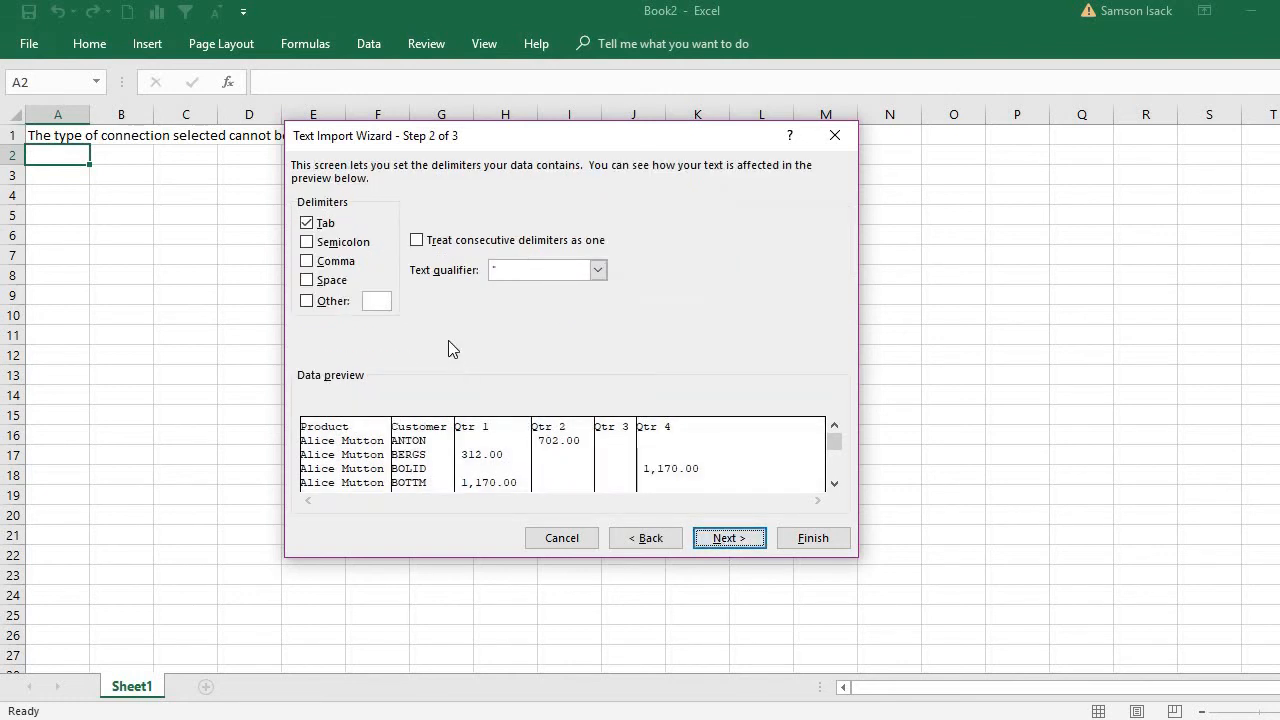
{"action": "left_click", "coordinate": [324, 227]}
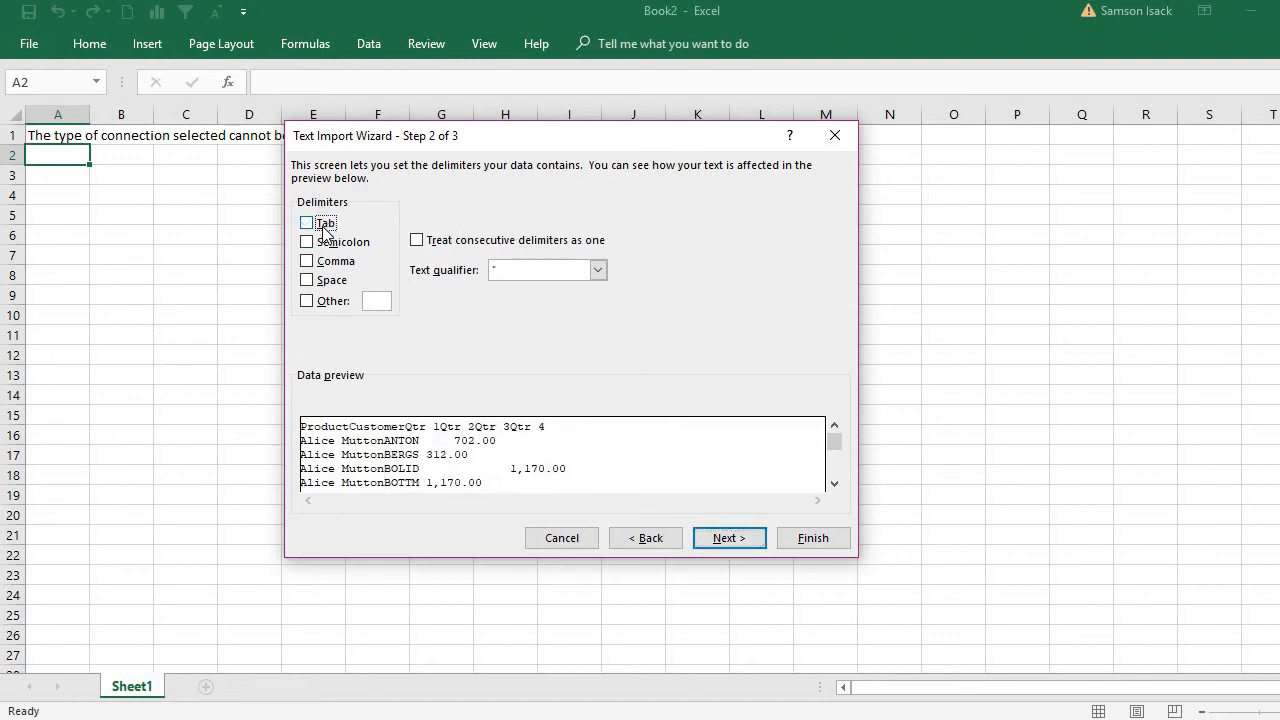
{"action": "left_click", "coordinate": [324, 227]}
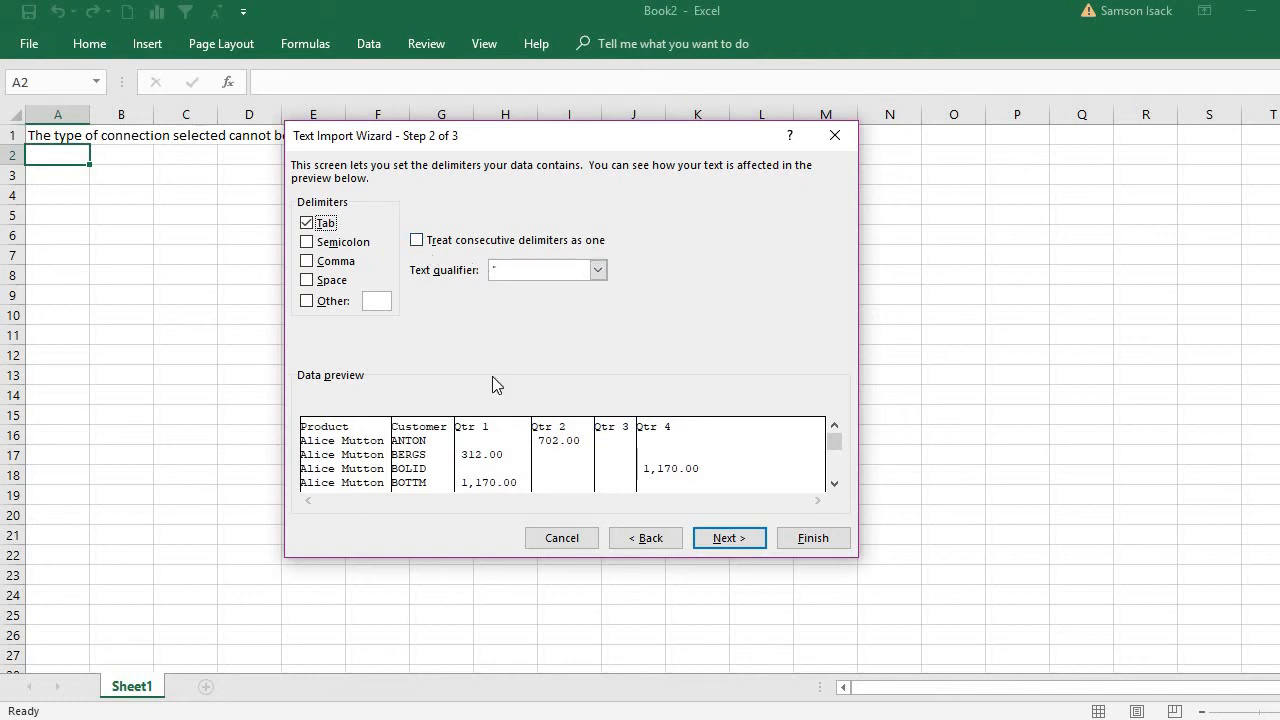
{"action": "left_click", "coordinate": [744, 543]}
Set the Product and Customer columns to Text format, leaving Qtr 1 as General
{"action": "left_click", "coordinate": [418, 440]}
{"action": "left_click", "coordinate": [352, 453]}
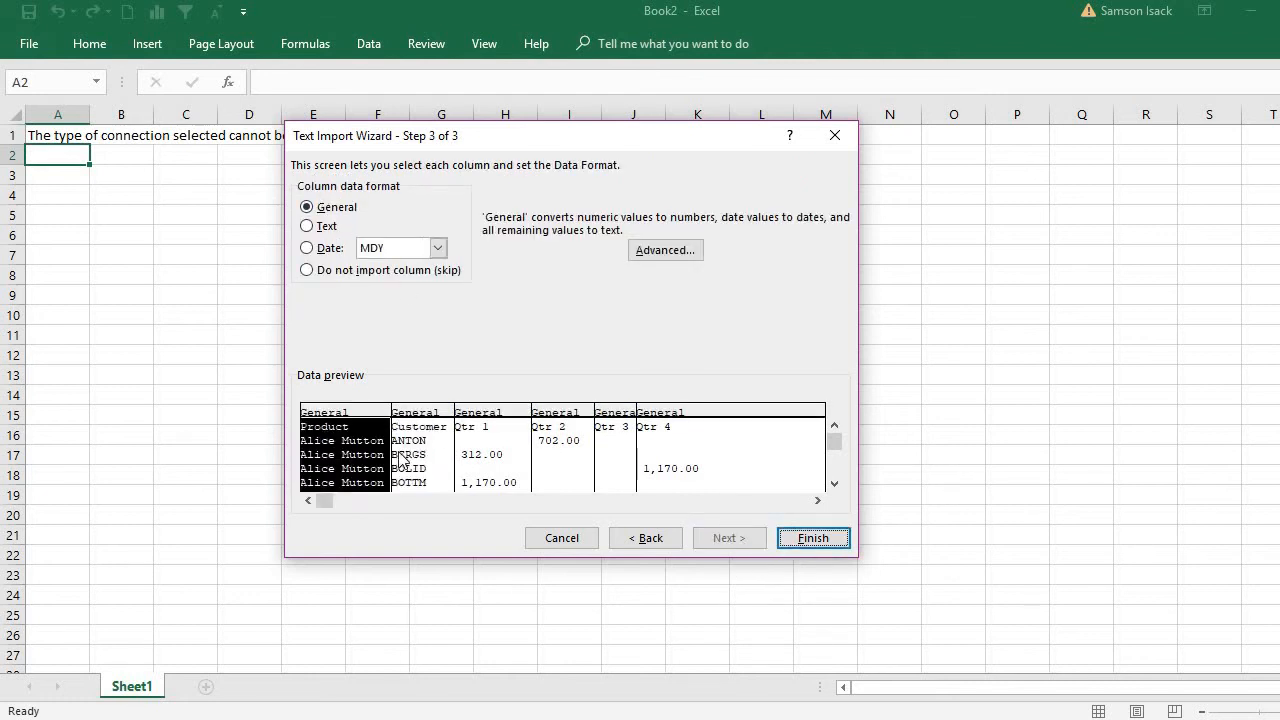
{"action": "left_click", "coordinate": [397, 454]}
{"action": "left_click", "coordinate": [339, 462]}
{"action": "left_click", "coordinate": [327, 230]}
{"action": "left_click", "coordinate": [430, 455]}
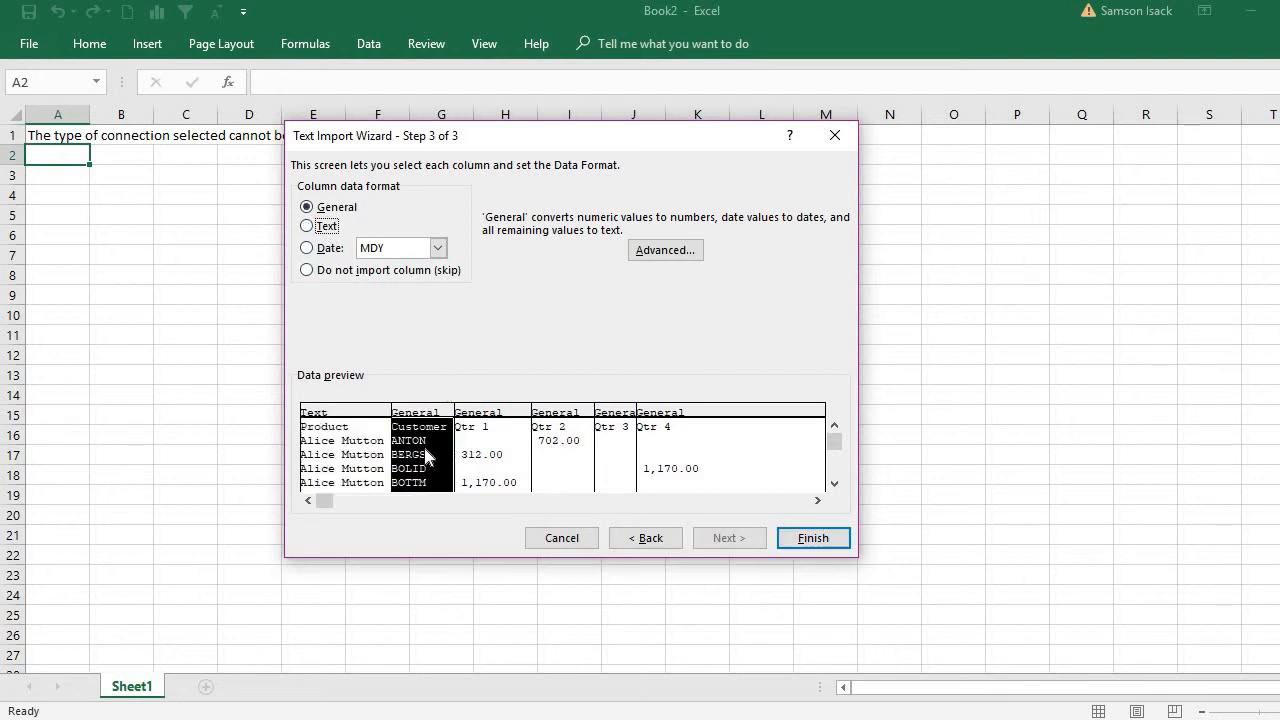
{"action": "left_click", "coordinate": [324, 228]}
{"action": "left_click", "coordinate": [497, 475]}
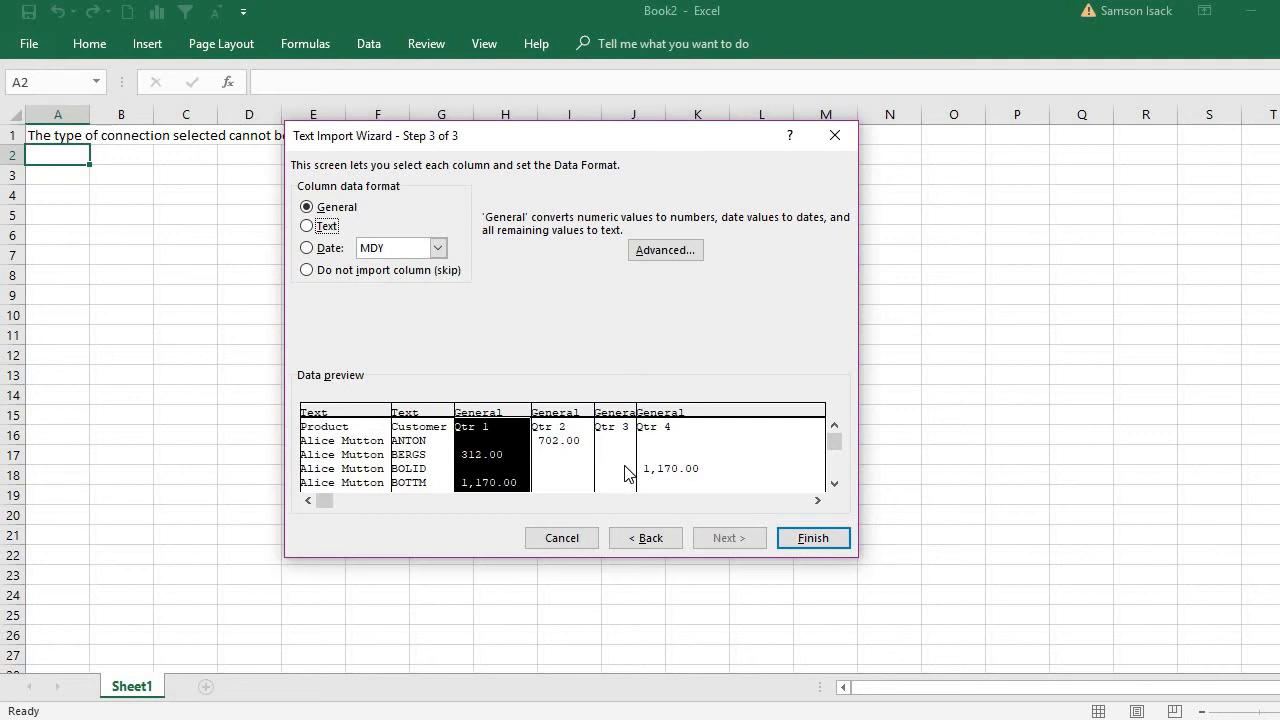
Finish the text import settings and try to create the PivotTable from the Sales_Tab_Delimited connection at cell A2
{"action": "left_click", "coordinate": [836, 540]}
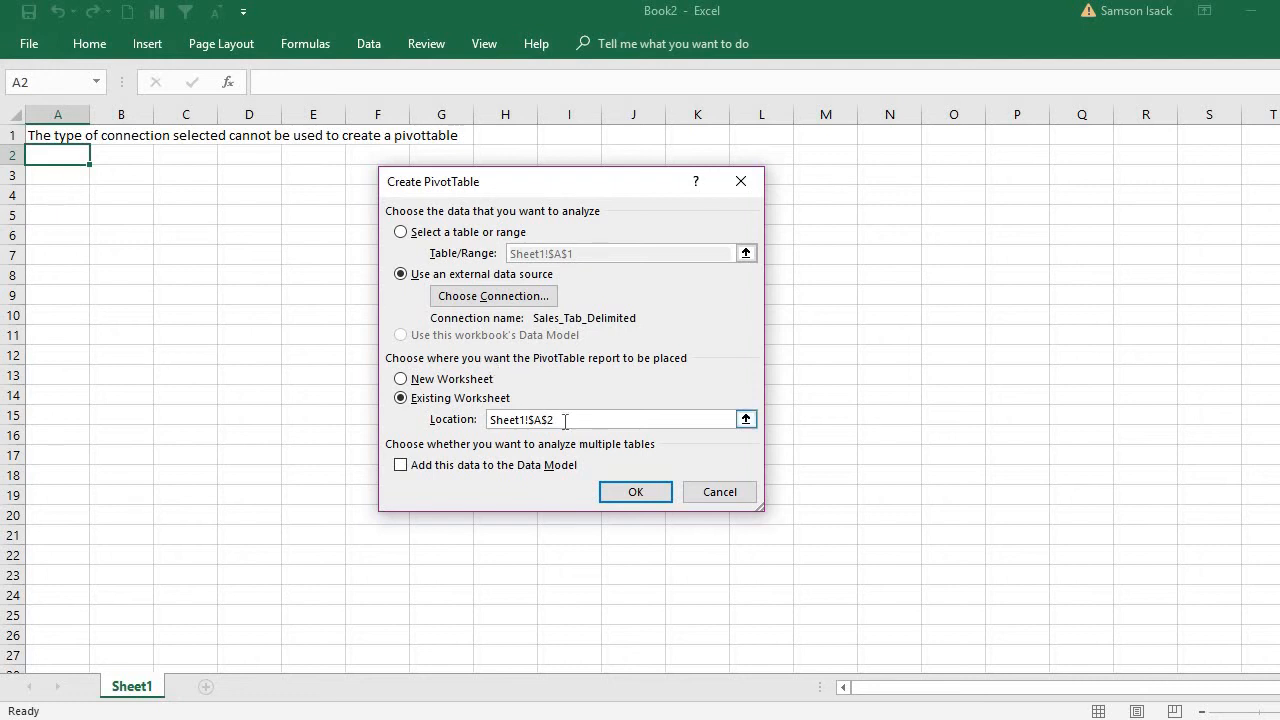
{"action": "left_click", "coordinate": [640, 493]}
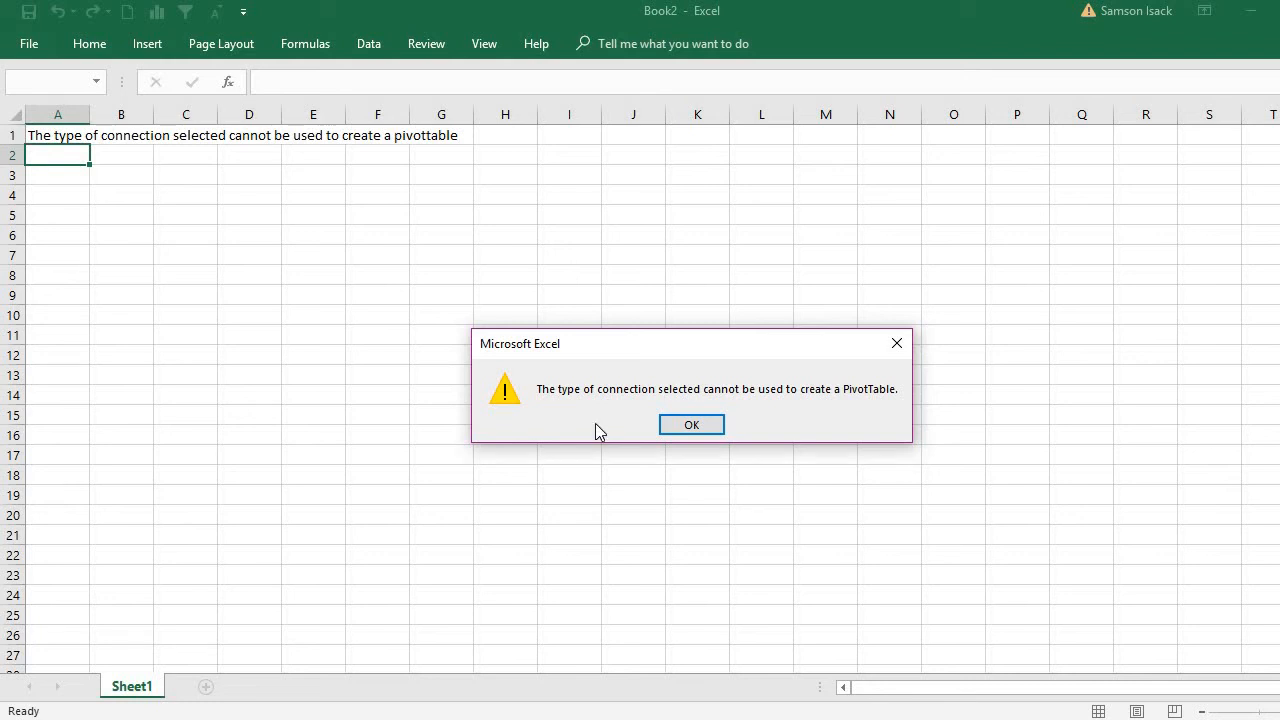
{"action": "left_click", "coordinate": [700, 428]}
Select cell J7 and start an external data import from the text file Sales_Tab_Delimited.txt
{"action": "left_click", "coordinate": [633, 255]}
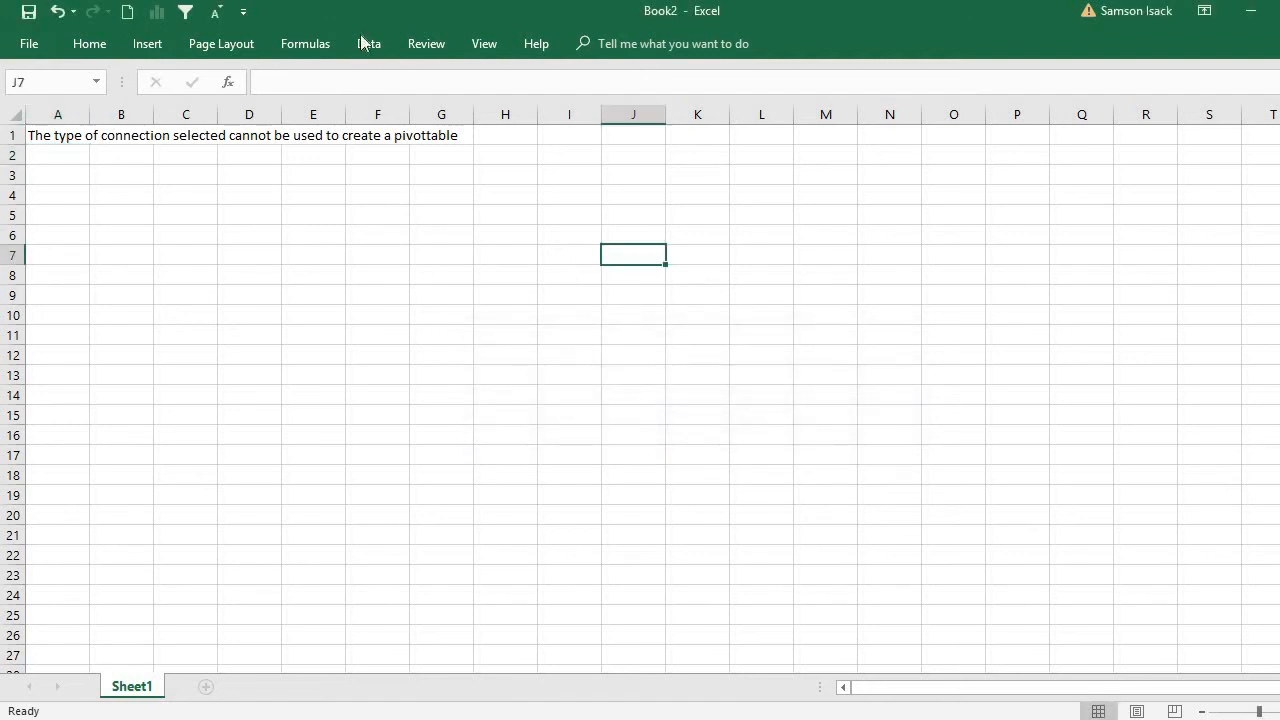
{"action": "left_click", "coordinate": [368, 44]}
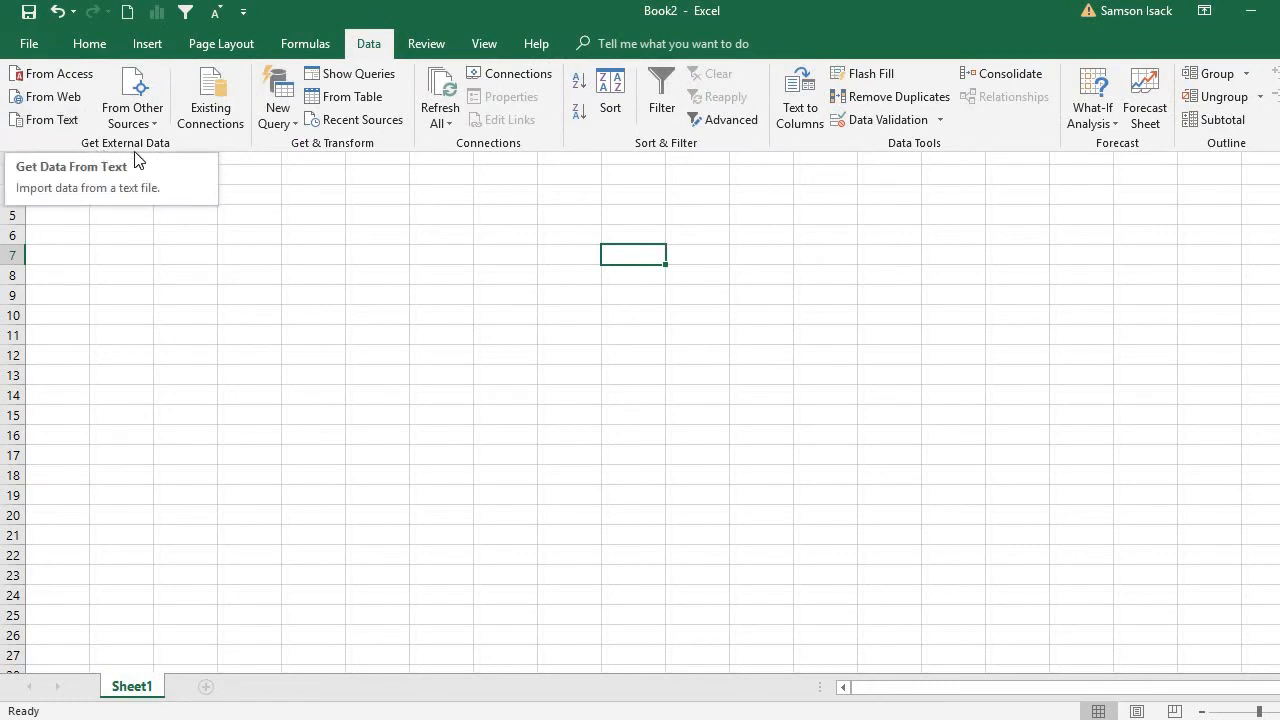
{"action": "left_click", "coordinate": [145, 46]}
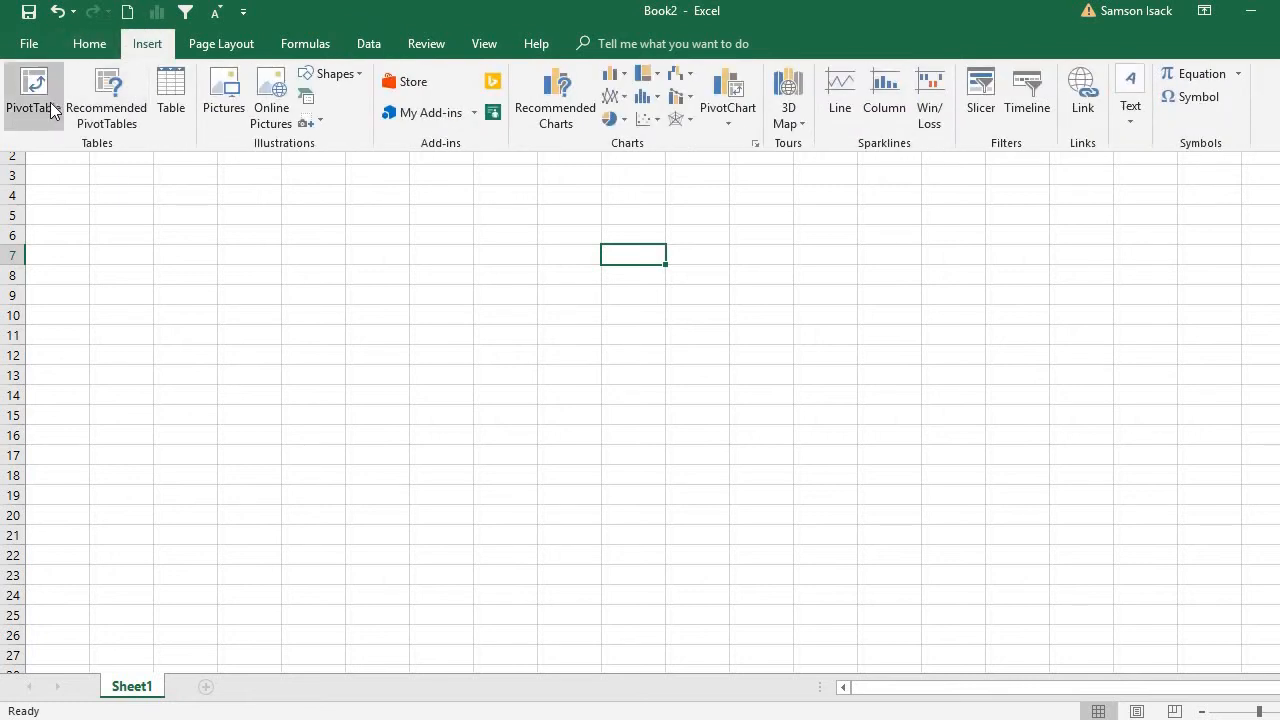
{"action": "left_click", "coordinate": [366, 50]}
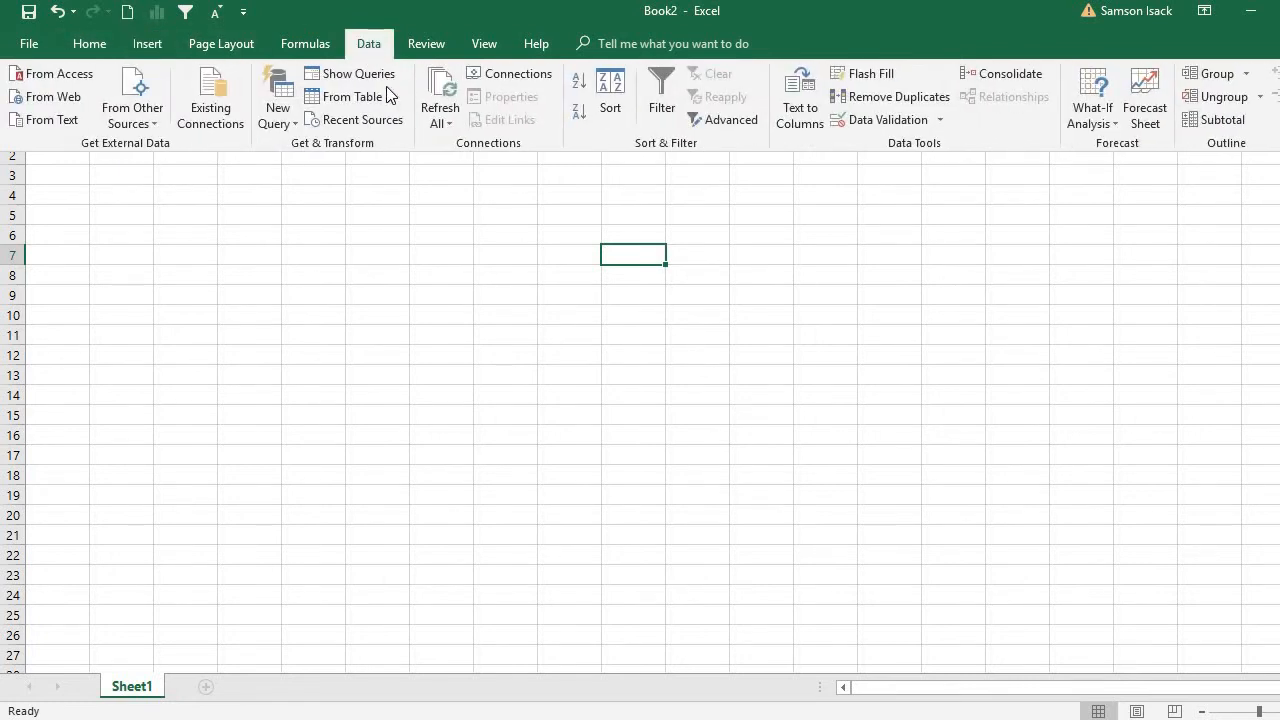
{"action": "left_click", "coordinate": [77, 120]}
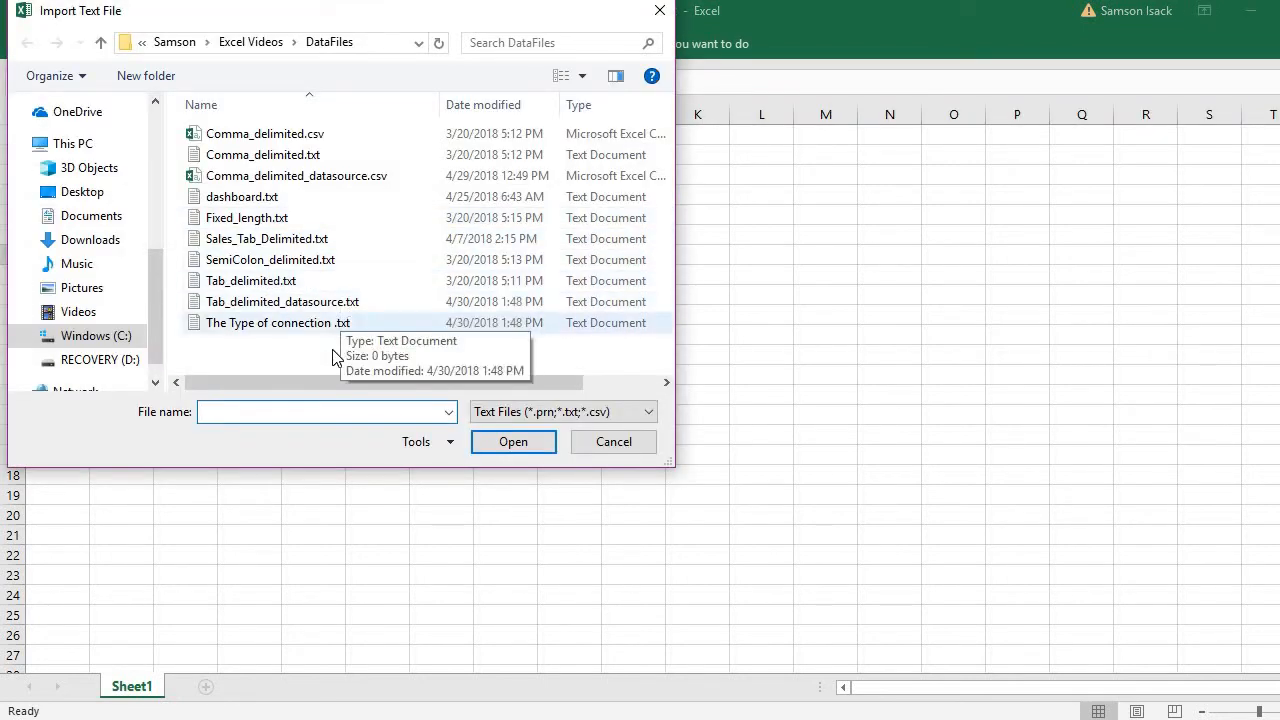
{"action": "left_click", "coordinate": [348, 243]}
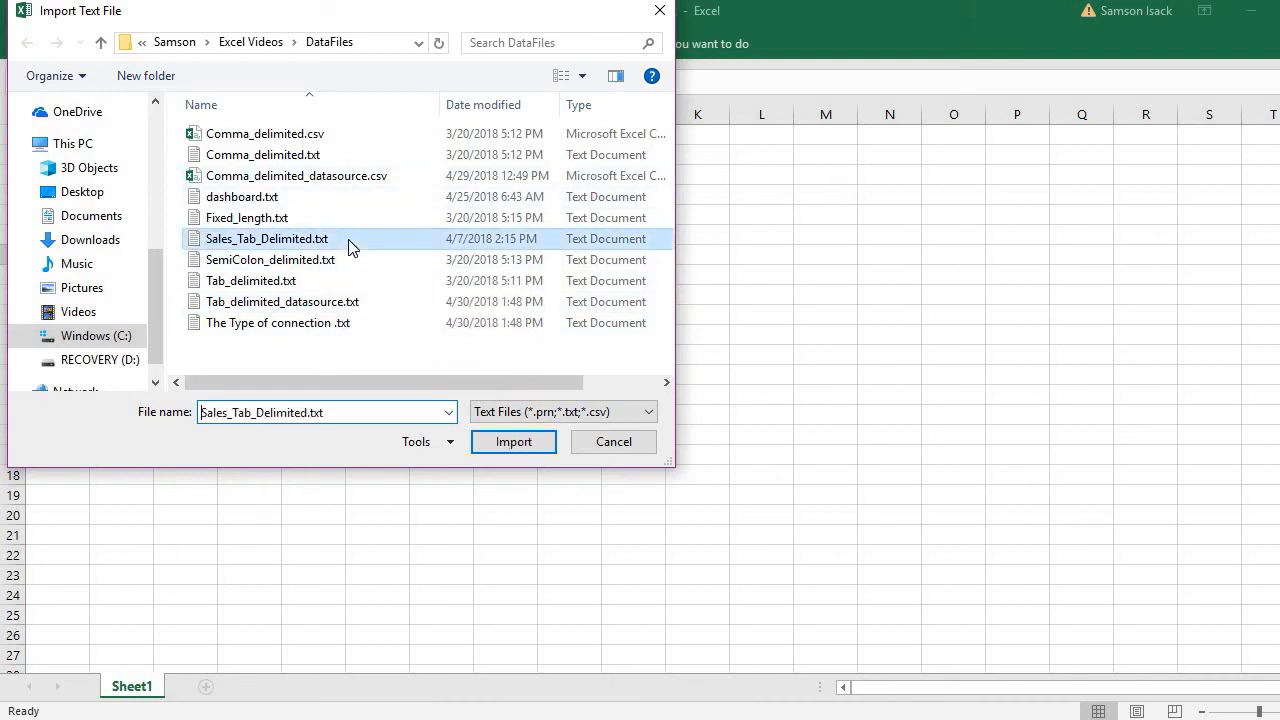
{"action": "double_click", "coordinate": [348, 243]}
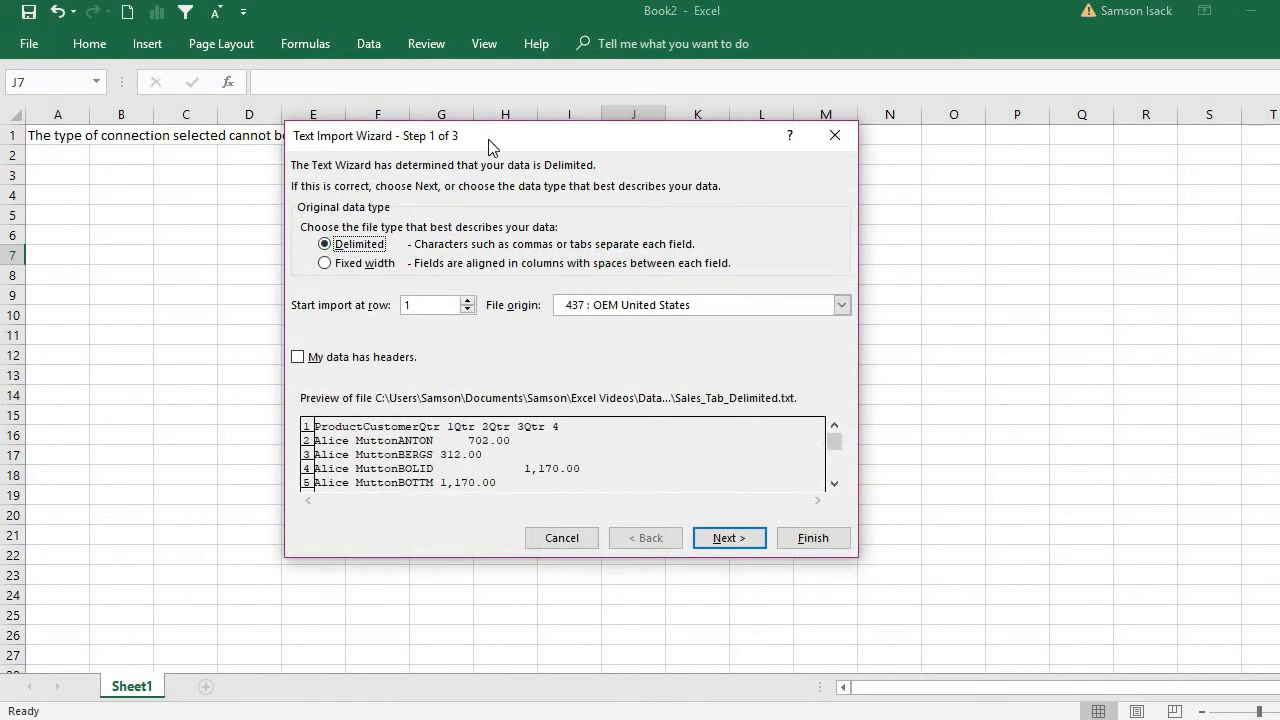
Mark the imported text as having headers, keep Tab as the only delimiter, and proceed to the column data formats
{"action": "left_click_drag", "start_coordinate": [489, 146], "coordinate": [495, 170]}
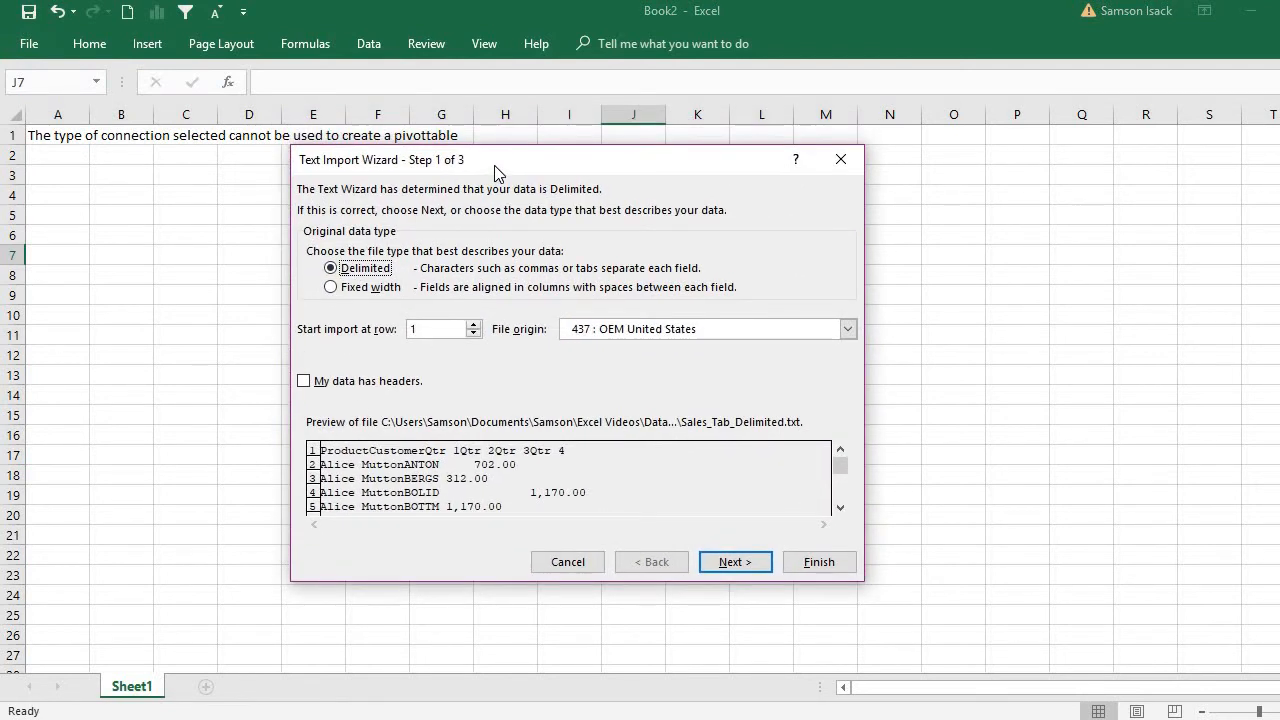
{"action": "left_click", "coordinate": [366, 384]}
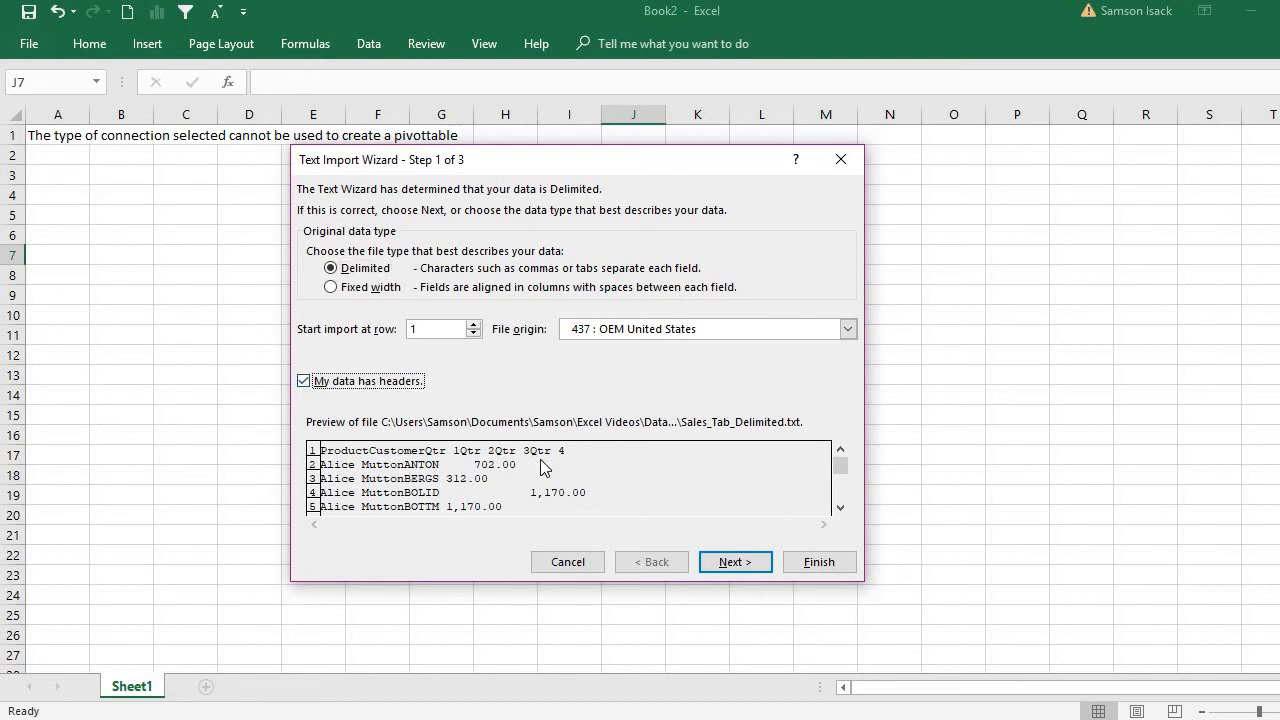
{"action": "left_click", "coordinate": [711, 562]}
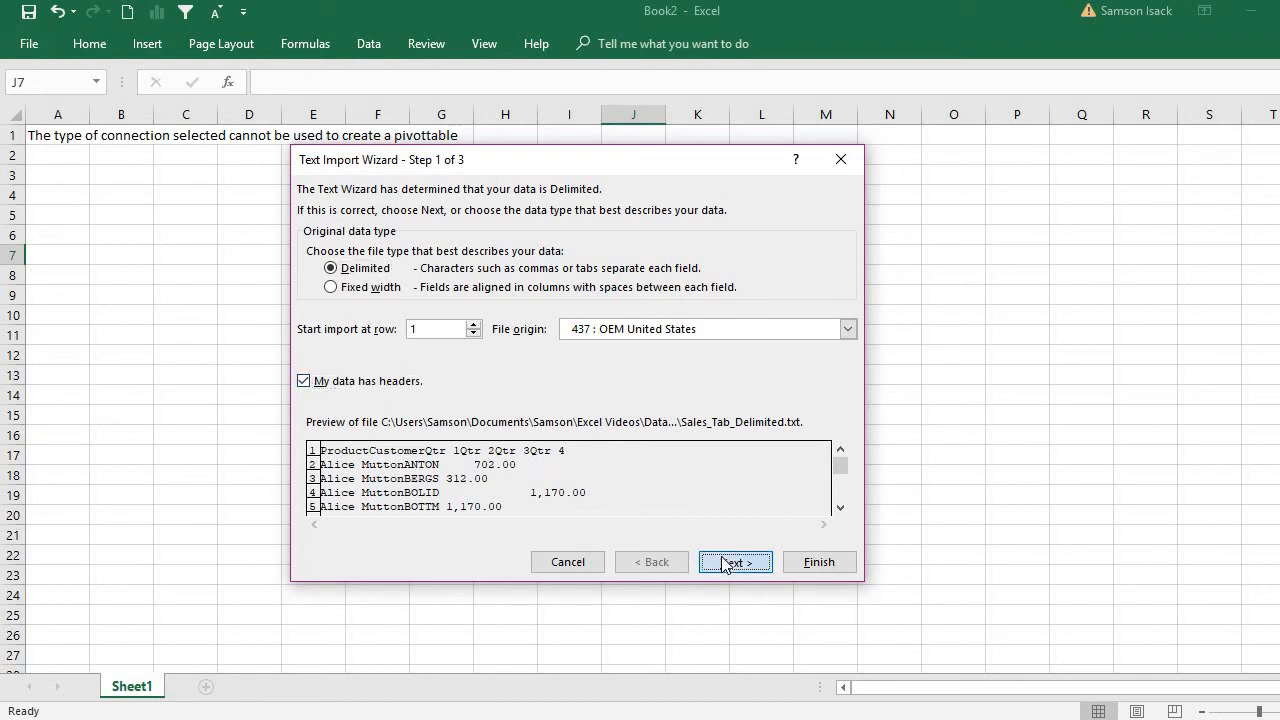
{"action": "left_click", "coordinate": [334, 250]}
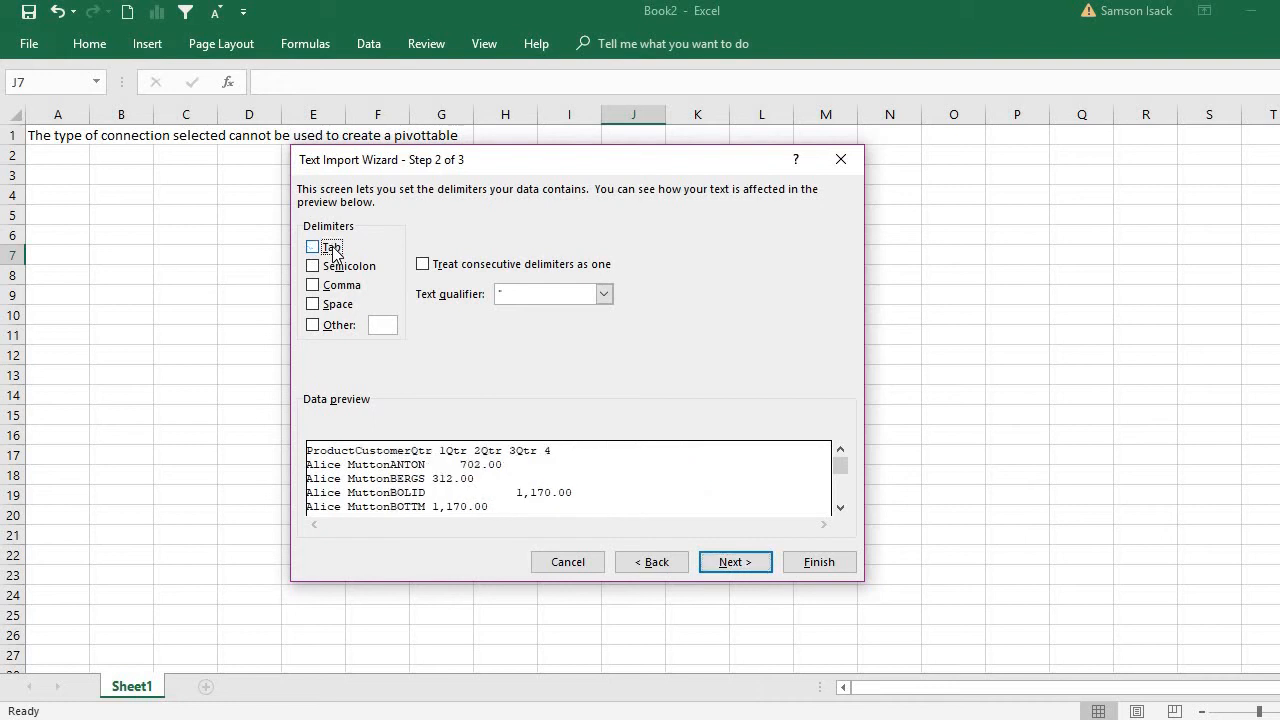
{"action": "left_click", "coordinate": [335, 251]}
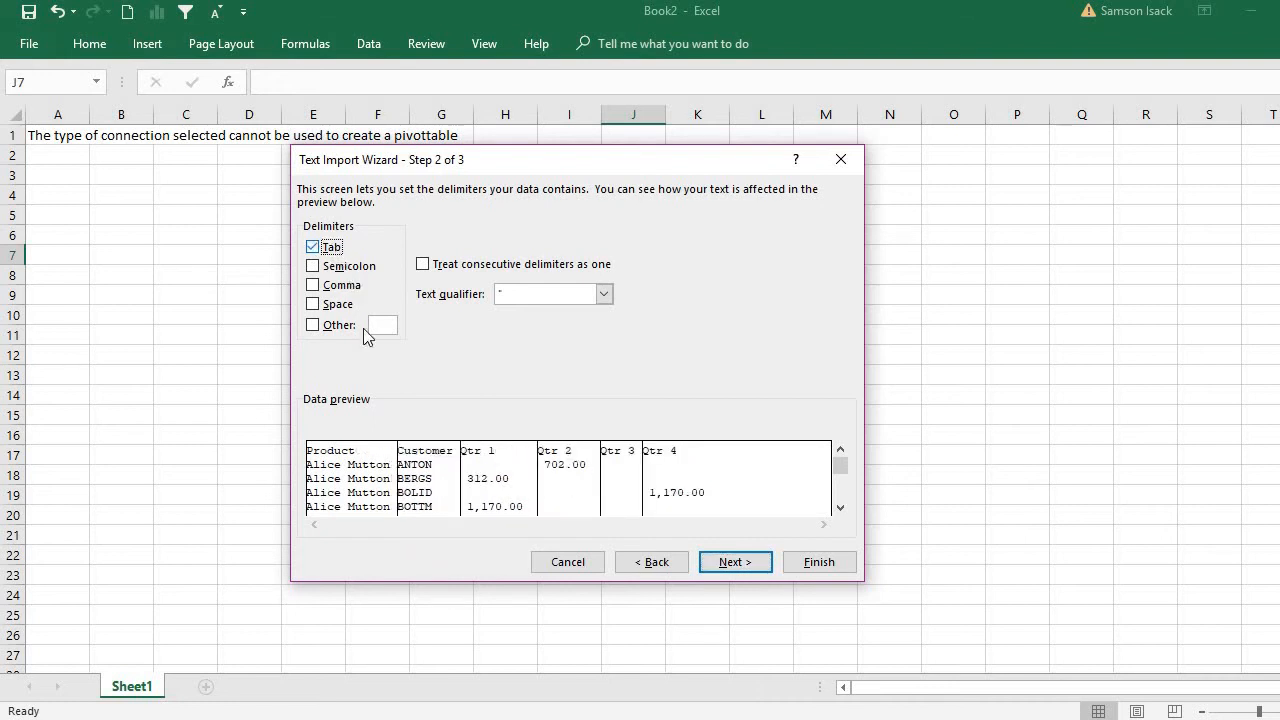
{"action": "left_click", "coordinate": [724, 563]}
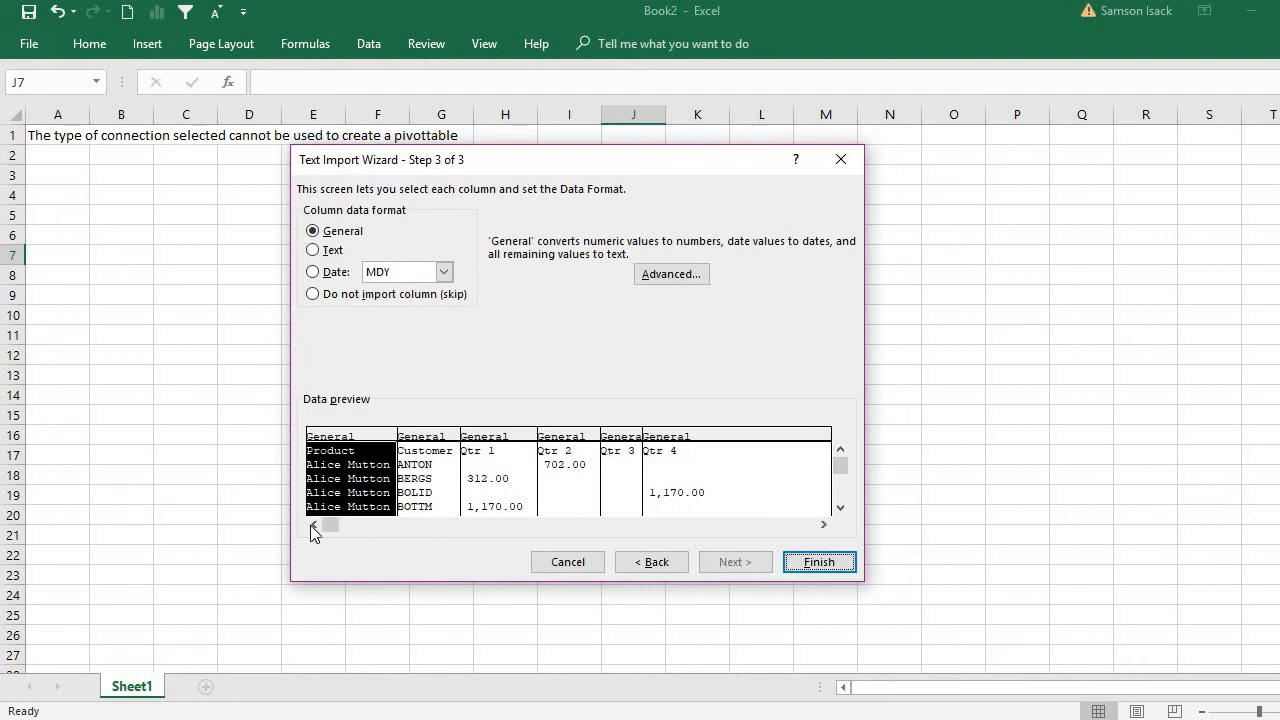
Set the Product and Customer columns of the imported text file to Text format
{"action": "left_click", "coordinate": [425, 488]}
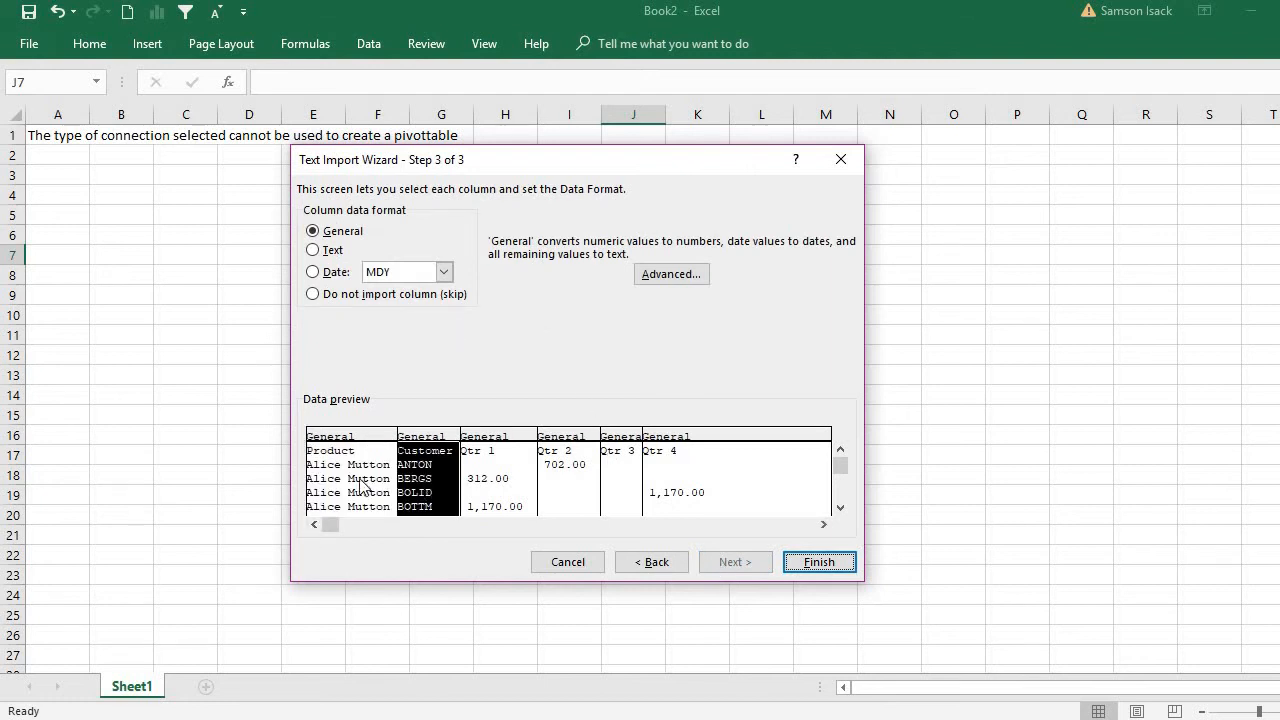
{"action": "left_click", "coordinate": [330, 480]}
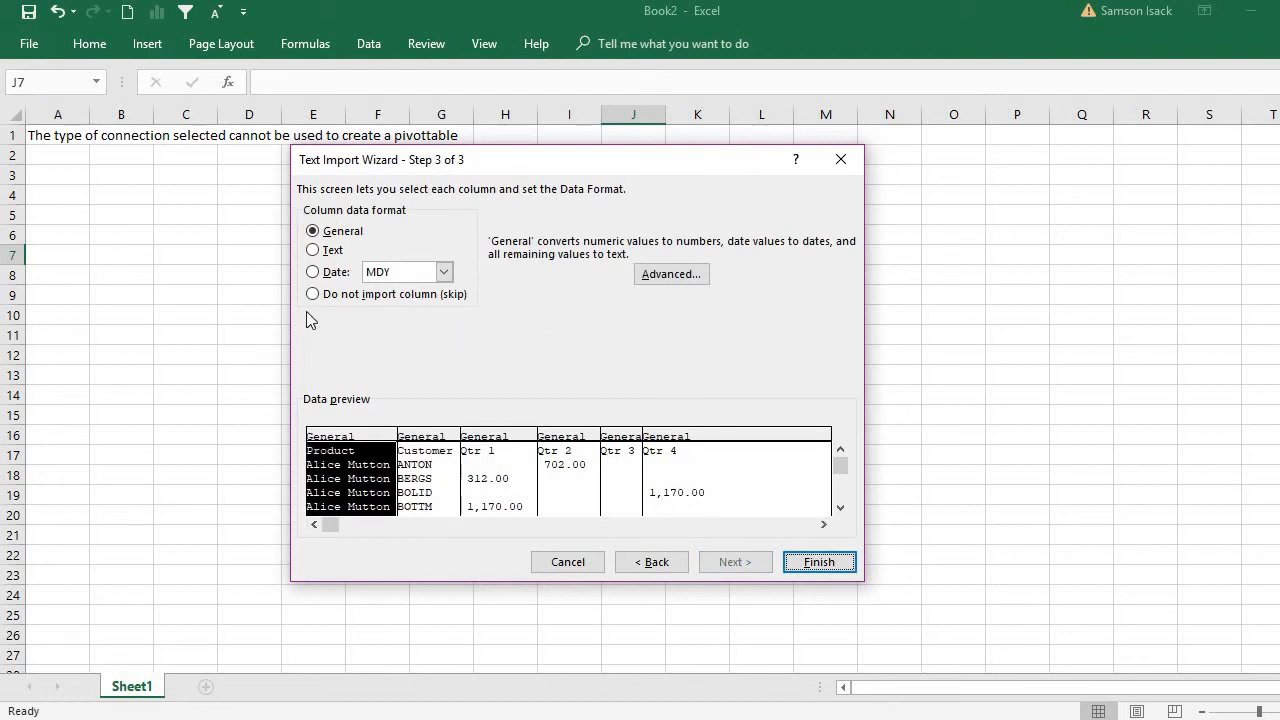
{"action": "left_click", "coordinate": [330, 252]}
{"action": "left_click", "coordinate": [422, 474]}
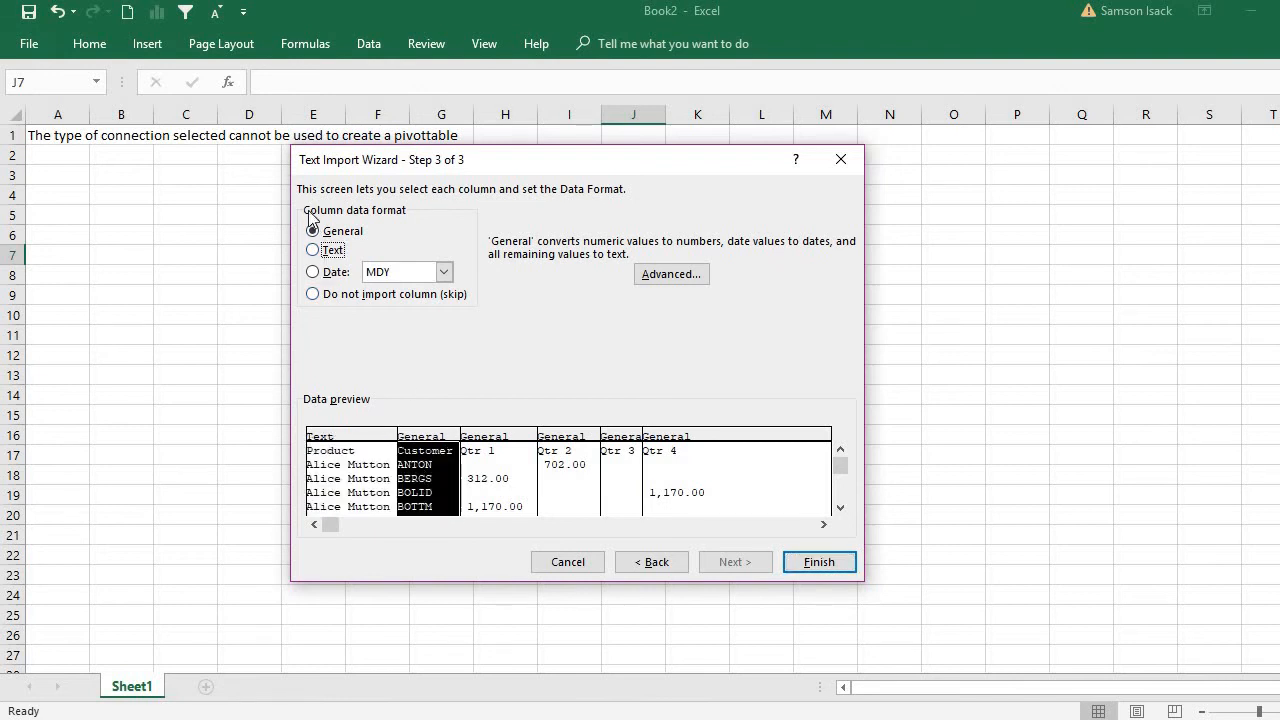
{"action": "left_click", "coordinate": [326, 251]}
Finish the text import settings and load the data into a new worksheet
{"action": "left_click", "coordinate": [804, 564]}
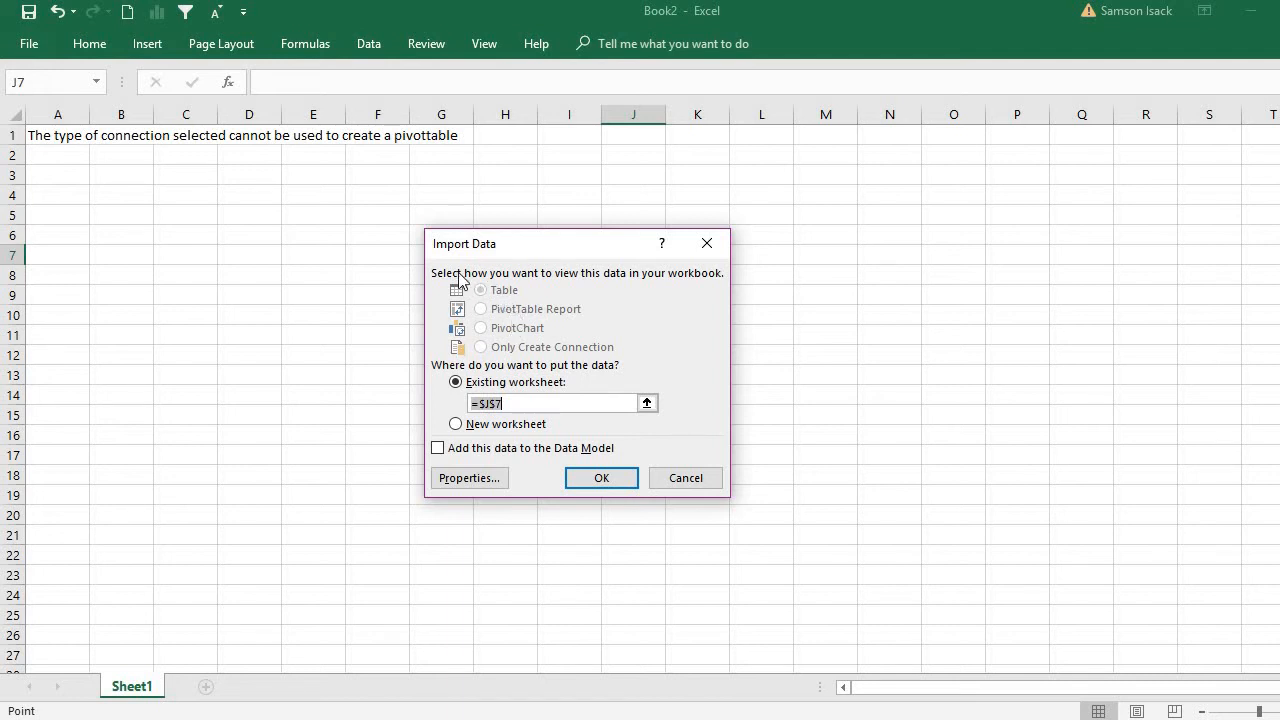
{"action": "left_click", "coordinate": [518, 431]}
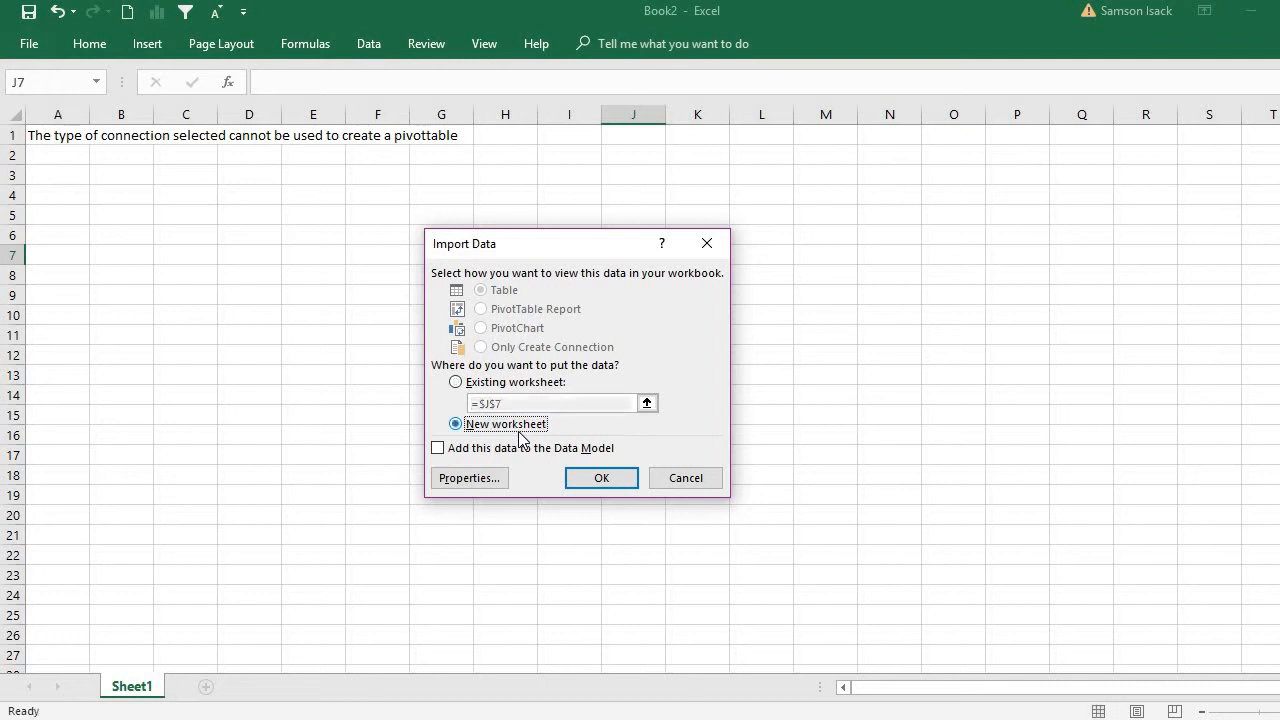
{"action": "left_click", "coordinate": [597, 479]}
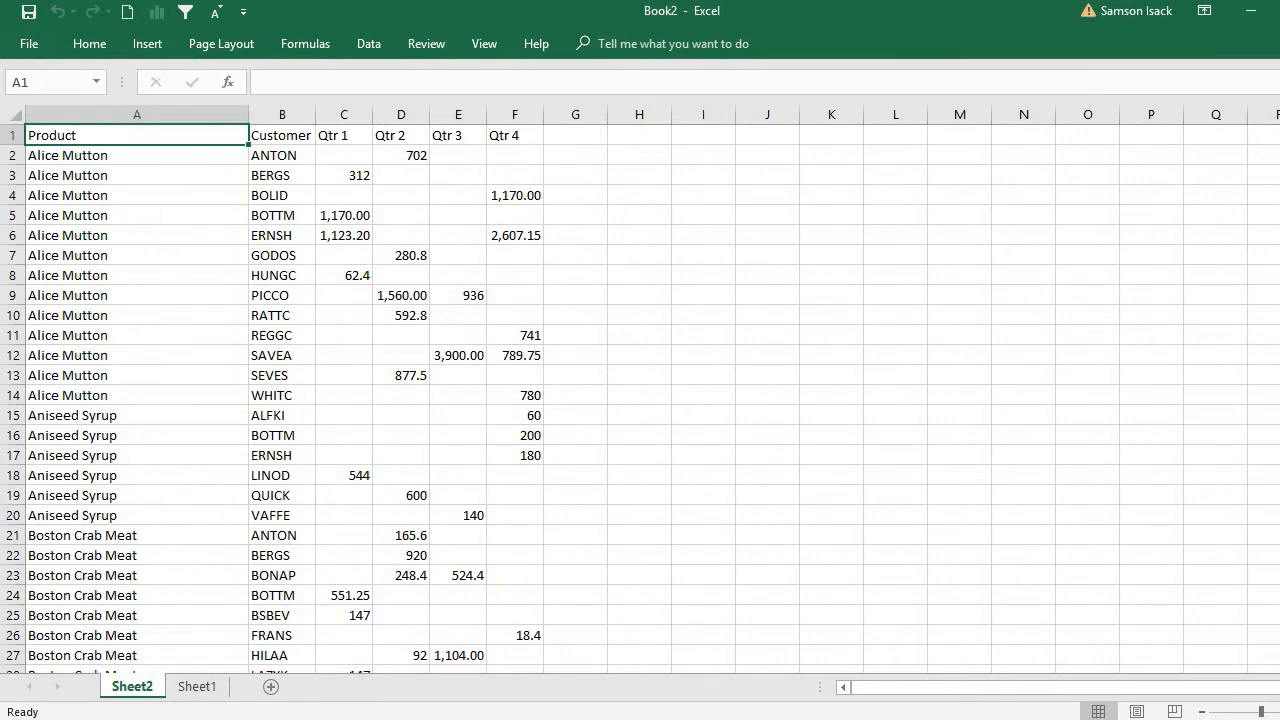
Select the imported range A1:F278 on Sheet2 and create a PivotTable from it on a new worksheet
{"action": "left_click_drag", "start_coordinate": [1260, 712], "coordinate": [1279, 712]}
{"action": "scroll", "coordinate": [640, 388], "scroll_direction": "up", "scroll_amount": 6}
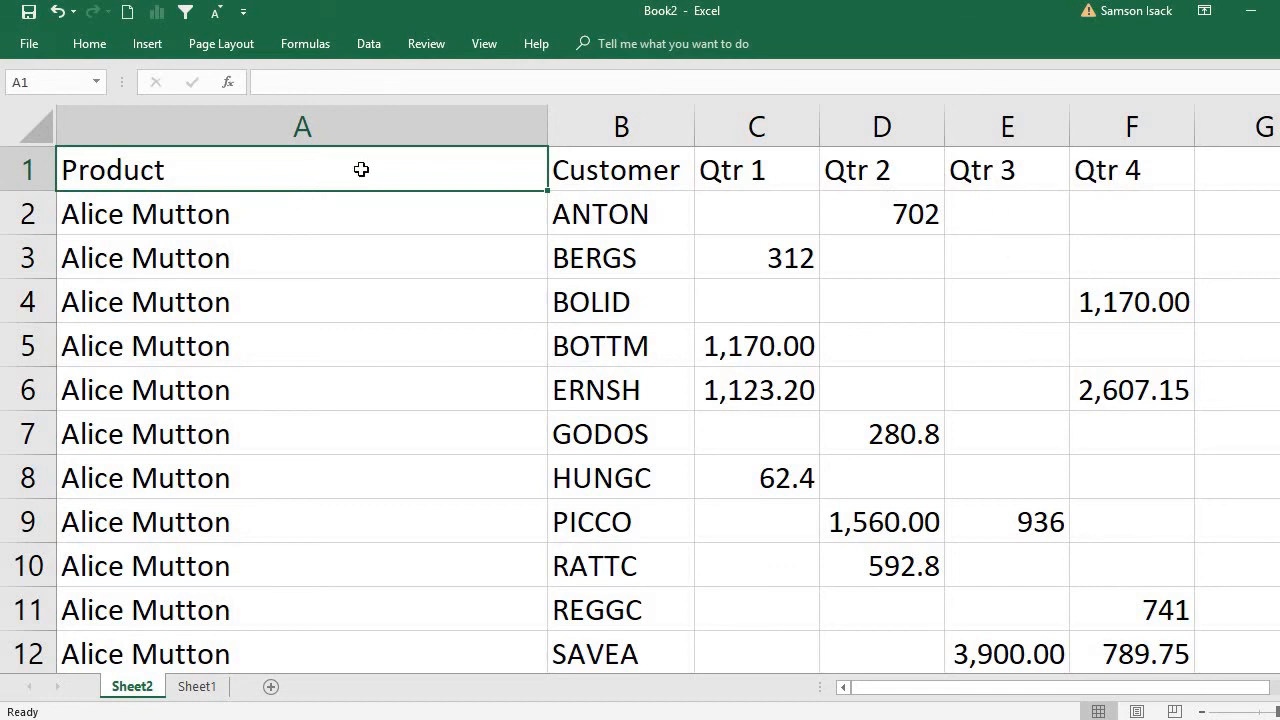
{"action": "left_click_drag", "start_coordinate": [361, 169], "coordinate": [1108, 174]}
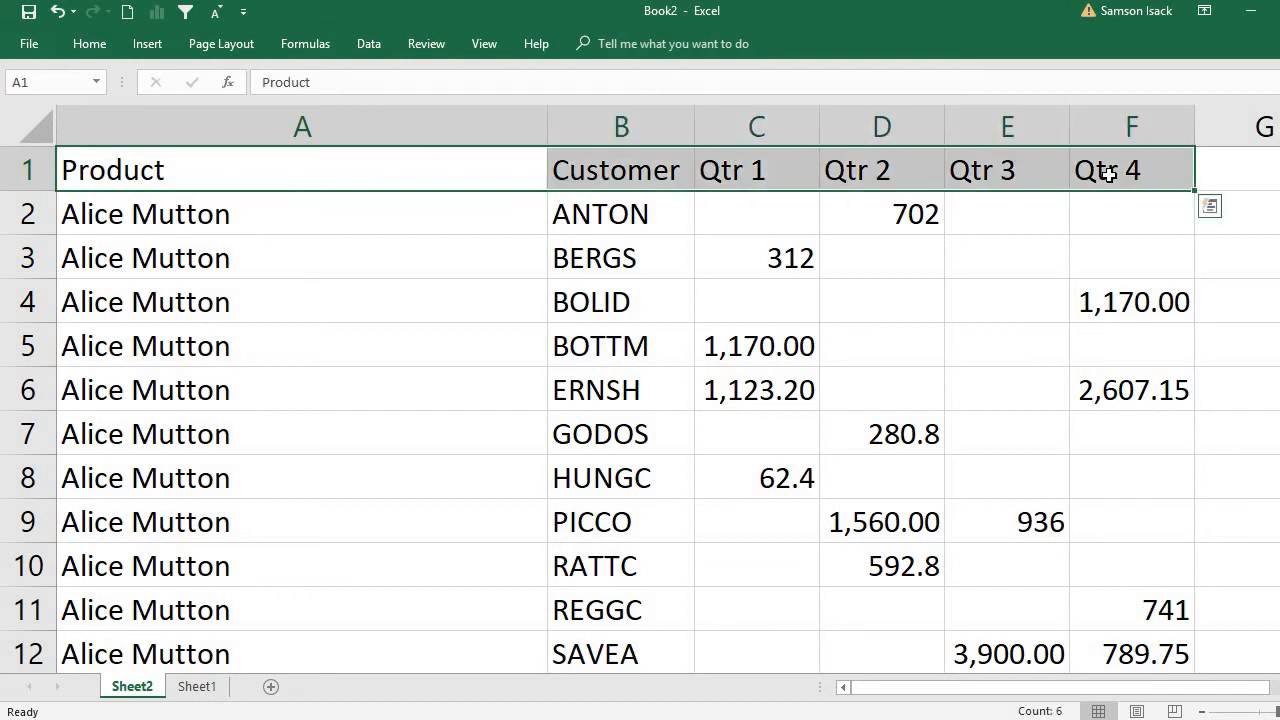
{"action": "key", "text": "ctrl+shift+Down"}
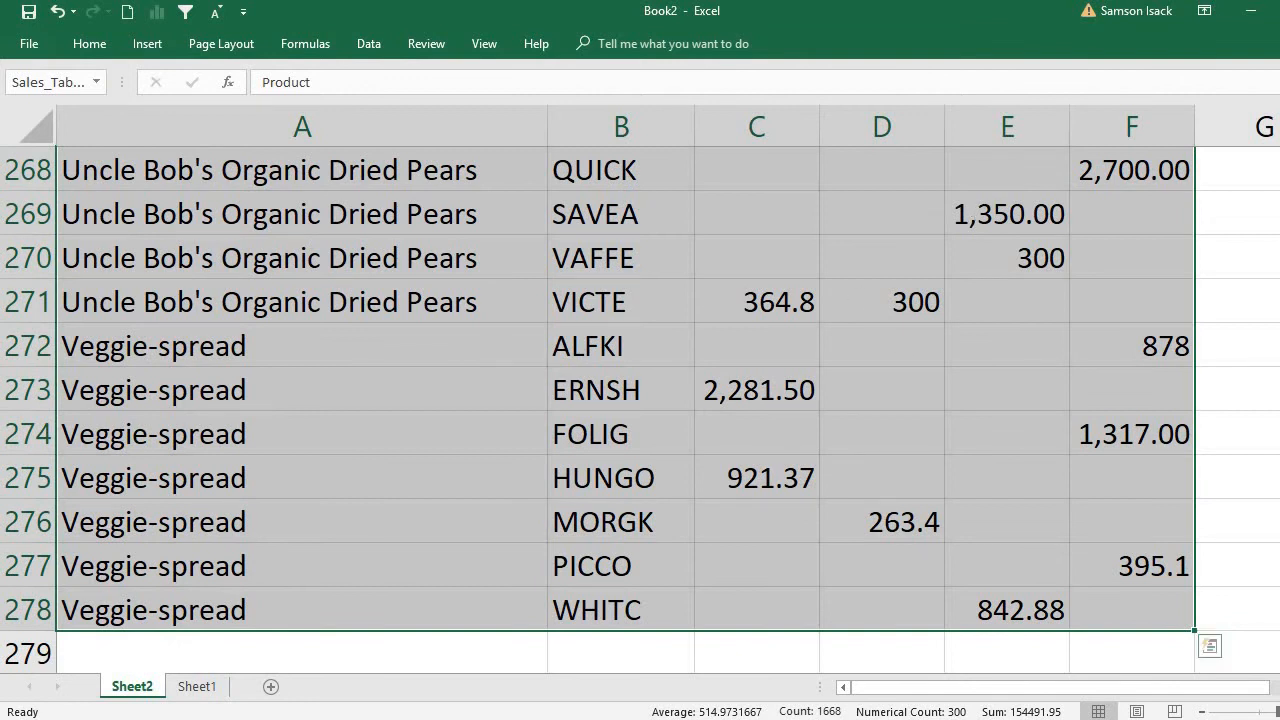
{"action": "left_click_drag", "start_coordinate": [1279, 630], "coordinate": [1279, 130]}
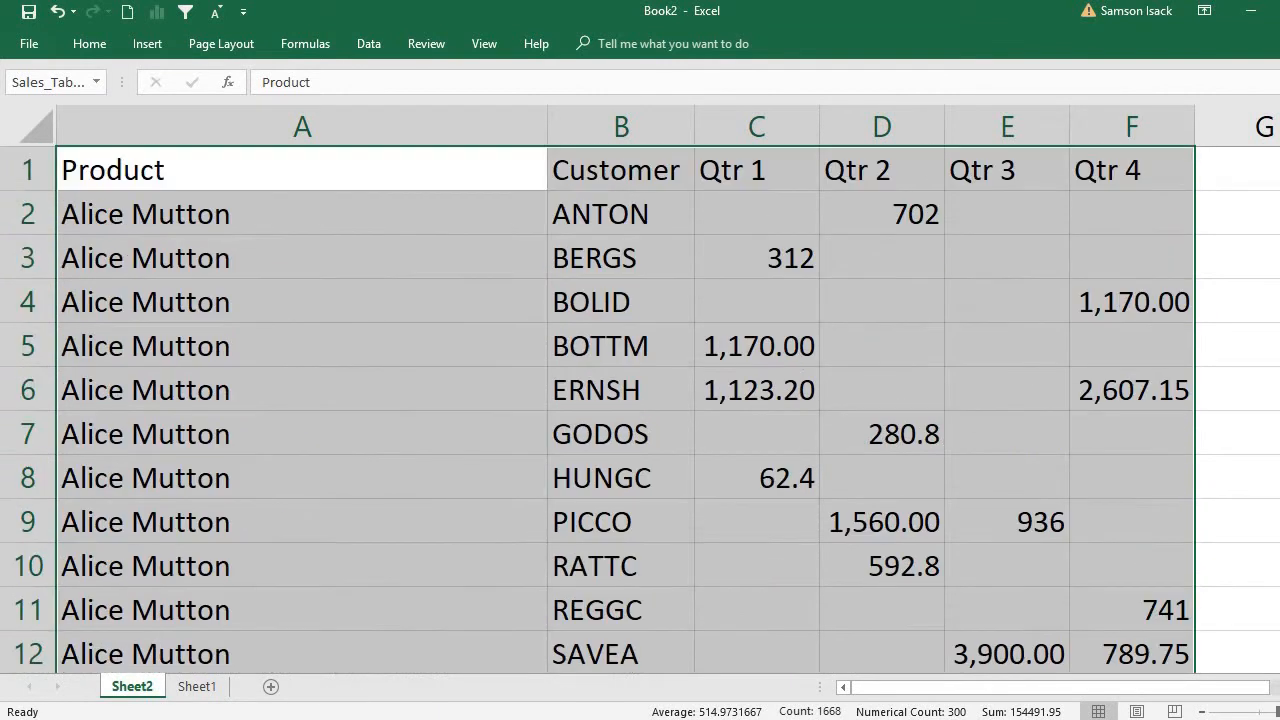
{"action": "left_click", "coordinate": [154, 55]}
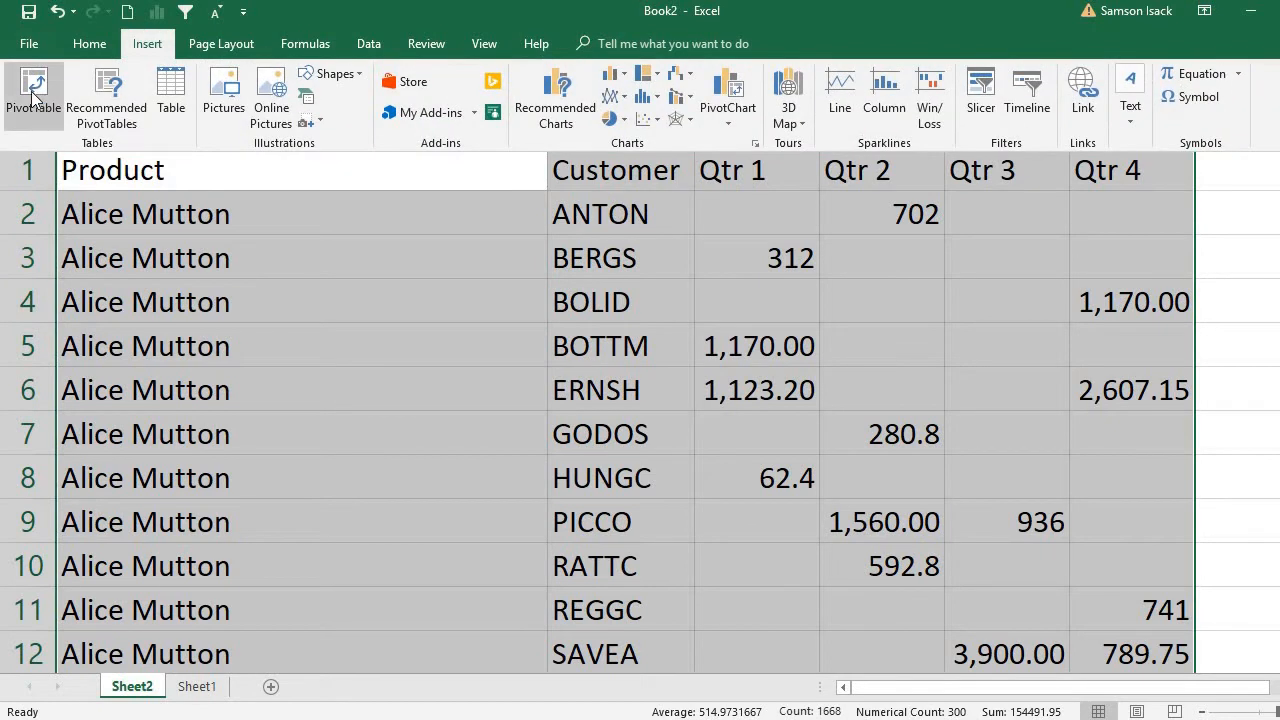
{"action": "left_click", "coordinate": [31, 91]}
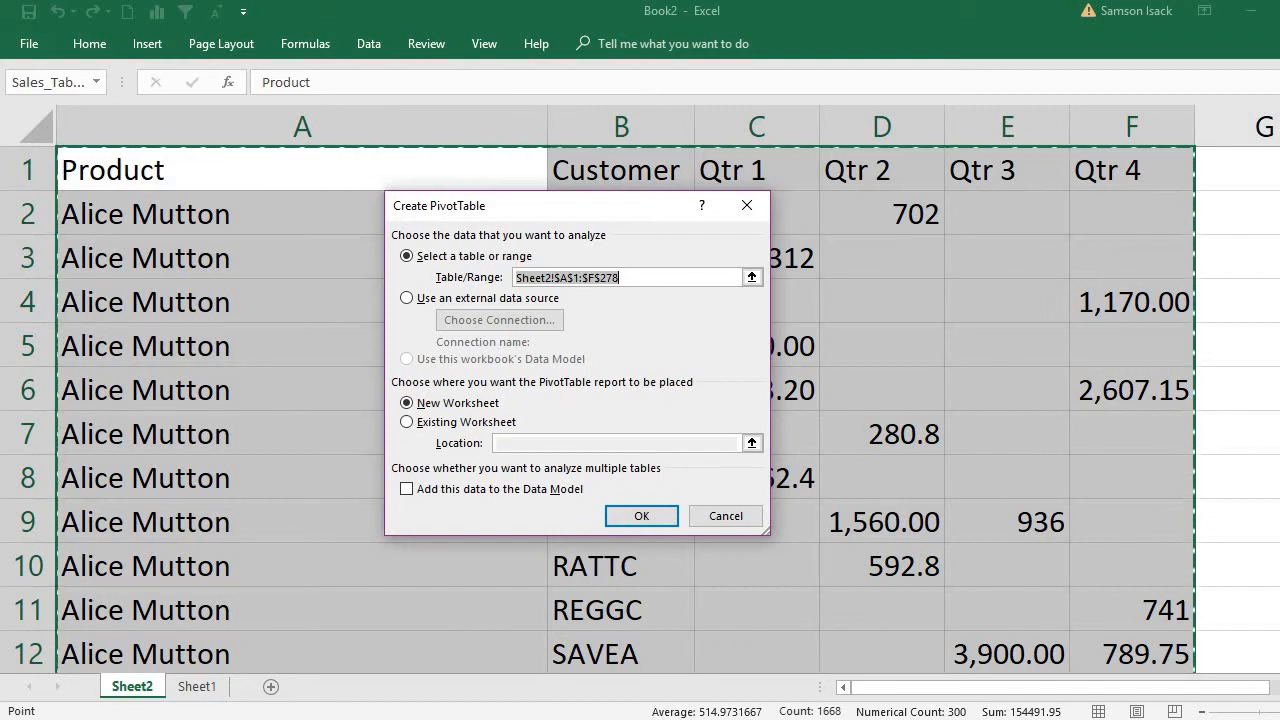
{"action": "left_click", "coordinate": [641, 518]}
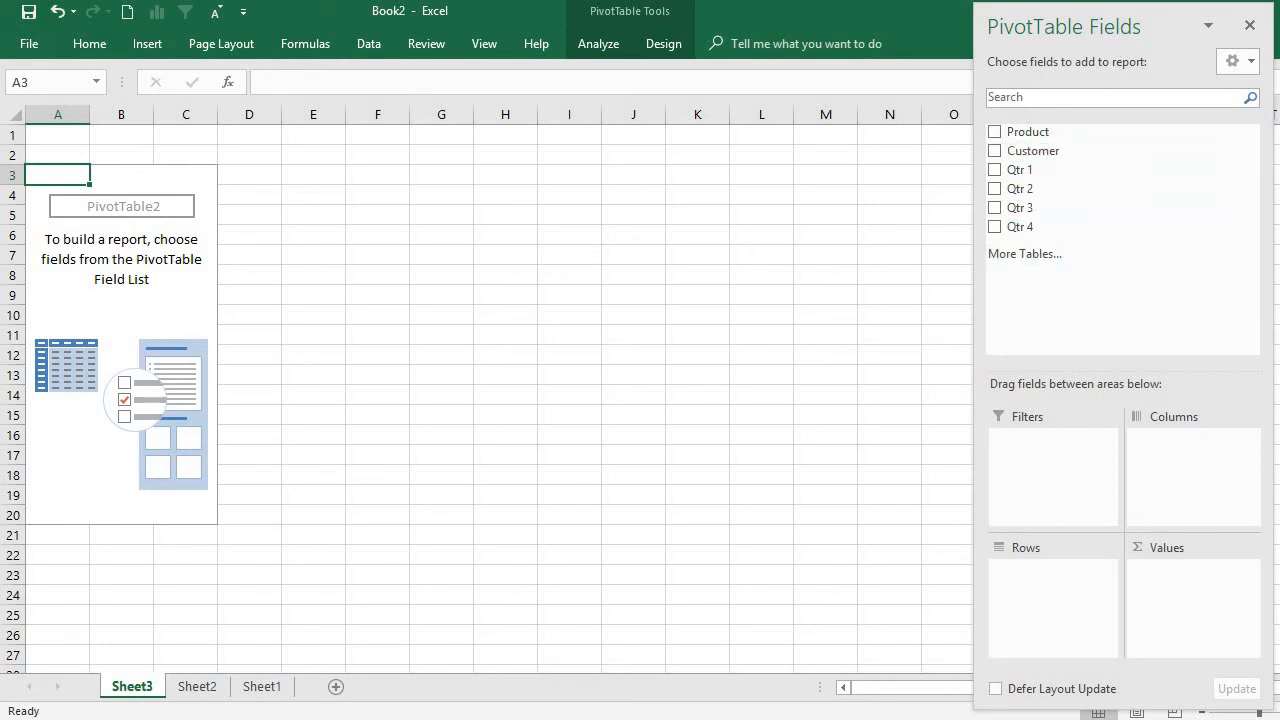
Add the Product field to the PivotTable's Rows area and again to its Values area as a count
{"action": "scroll", "coordinate": [487, 390], "scroll_direction": "up", "scroll_amount": 4}
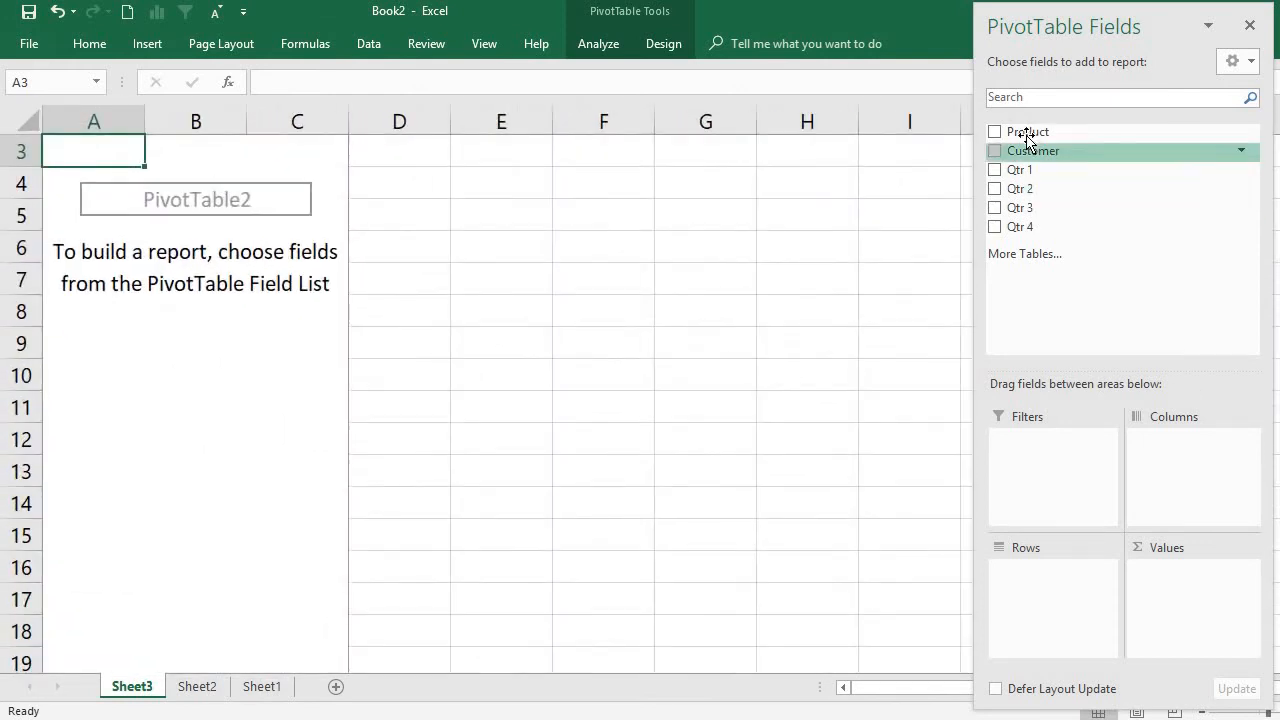
{"action": "left_click_drag", "start_coordinate": [1031, 131], "coordinate": [1122, 711]}
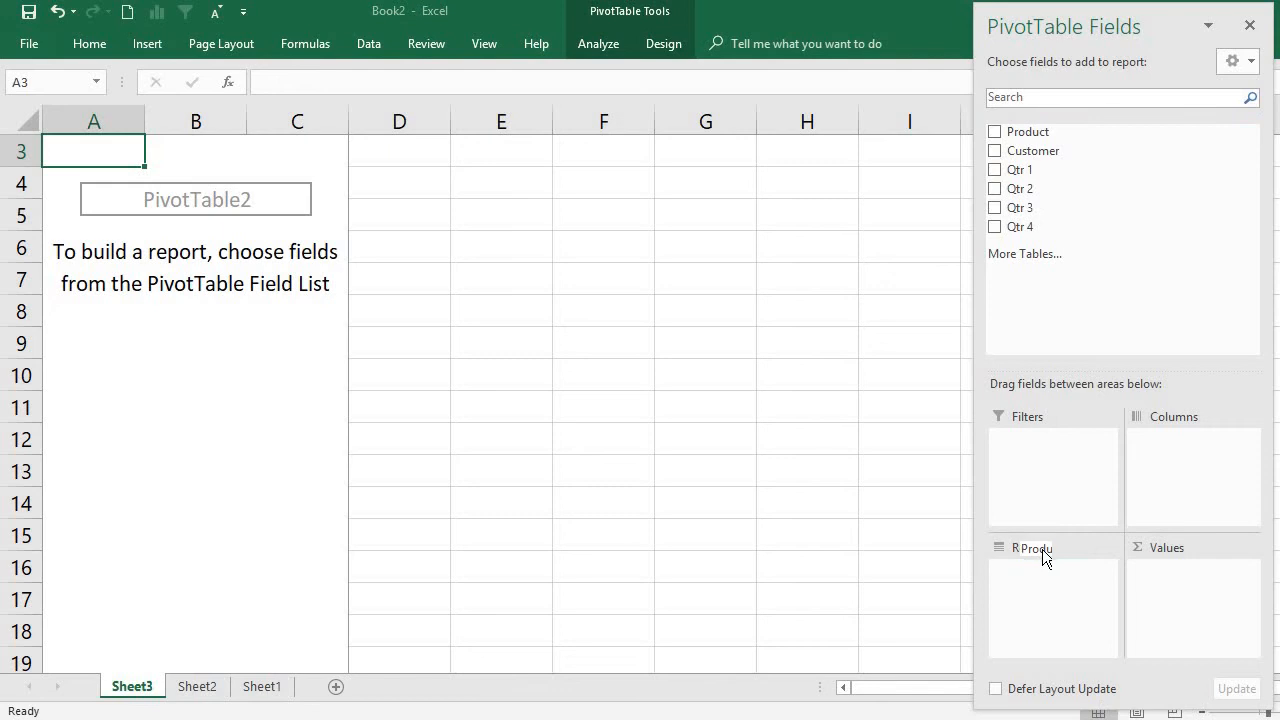
{"action": "left_click_drag", "start_coordinate": [1042, 549], "coordinate": [1056, 578]}
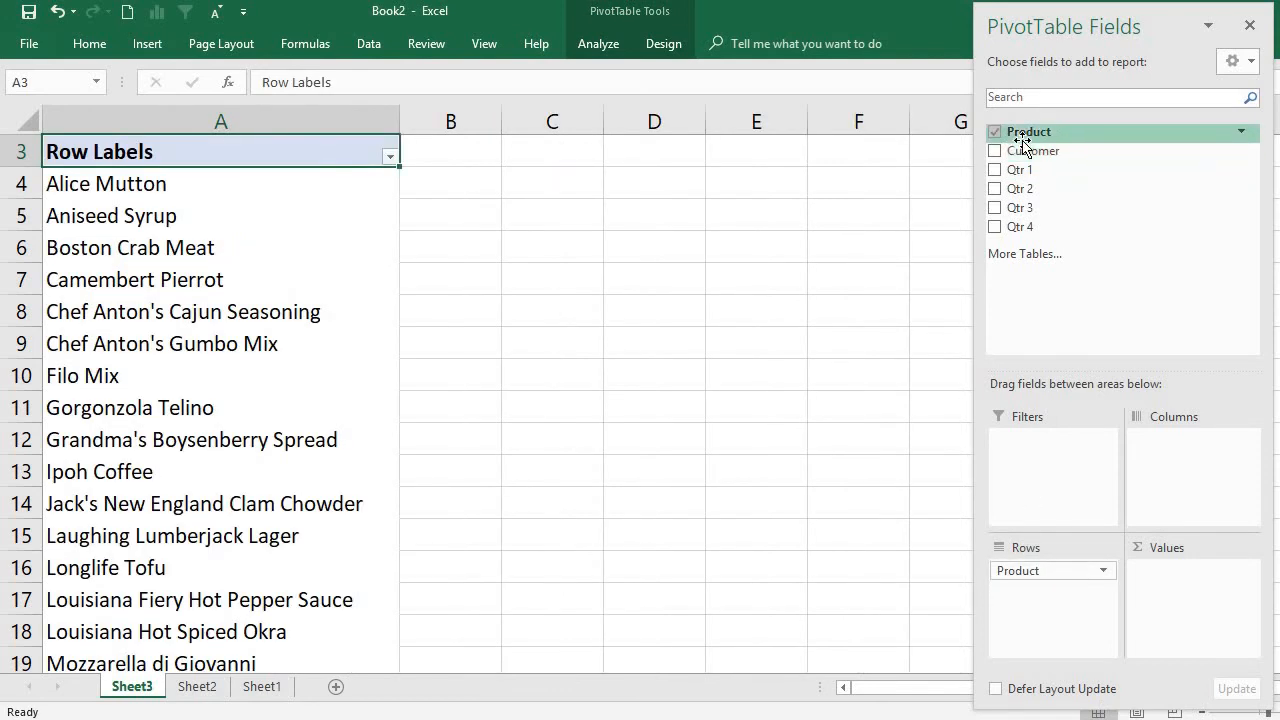
{"action": "left_click_drag", "start_coordinate": [1027, 136], "coordinate": [1224, 588]}
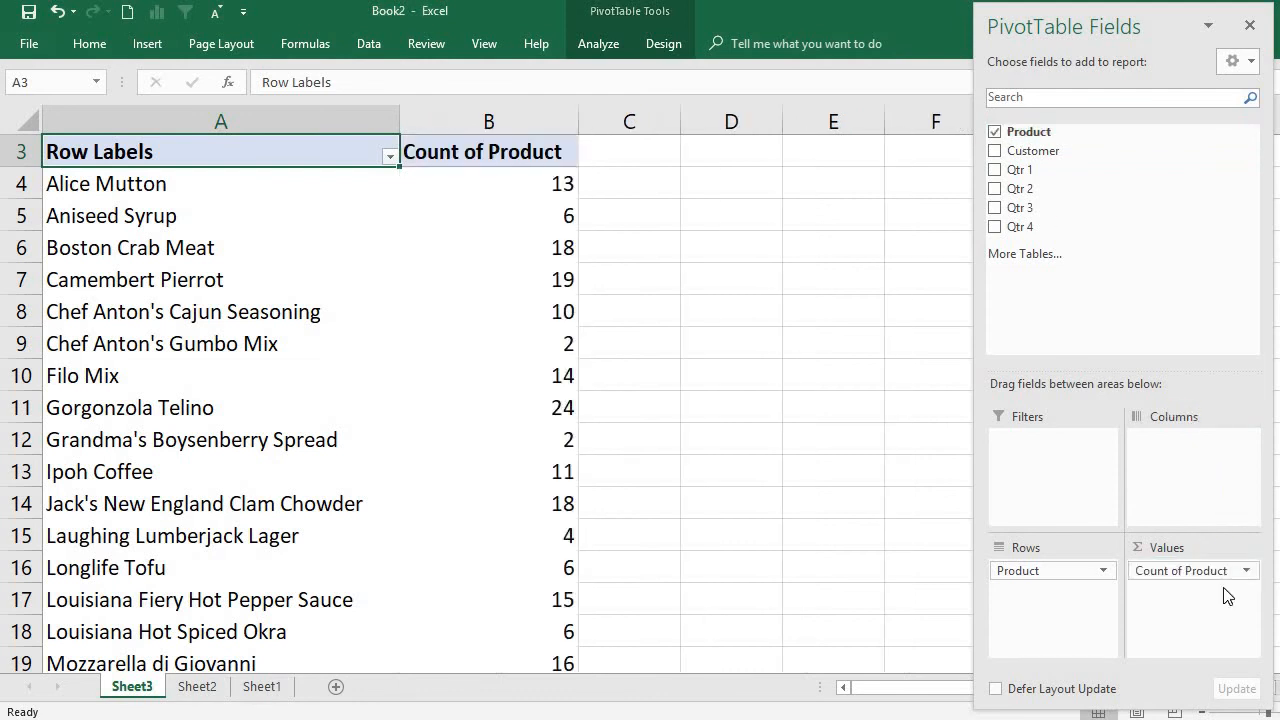
Rename the PivotTable's row header in cell A3 to Products and close the field list
{"action": "double_click", "coordinate": [286, 152]}
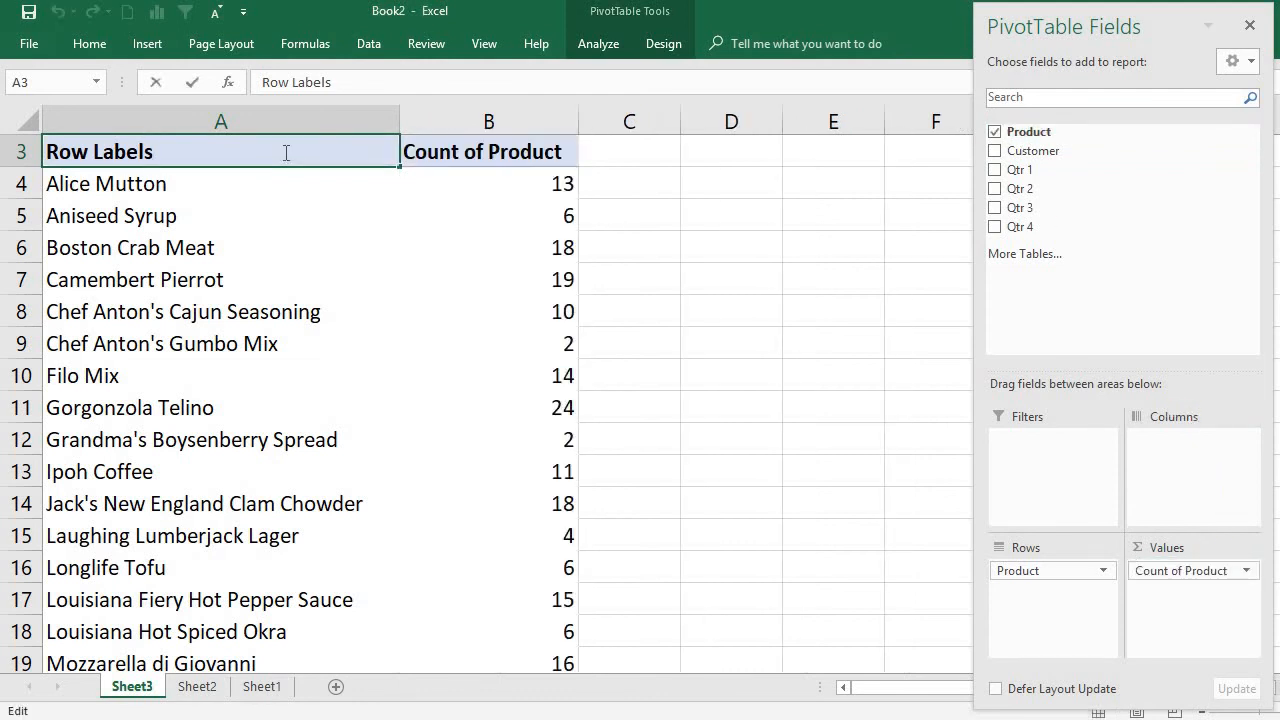
{"action": "key", "text": "BackSpace"}
{"action": "key", "text": "BackSpace"}
{"action": "key", "text": "BackSpace"}
{"action": "key", "text": "BackSpace"}
{"action": "key", "text": "BackSpace"}
{"action": "key", "text": "BackSpace"}
{"action": "key", "text": "BackSpace"}
{"action": "key", "text": "BackSpace"}
{"action": "key", "text": "BackSpace"}
{"action": "key", "text": "BackSpace"}
{"action": "type", "text": "Products"}
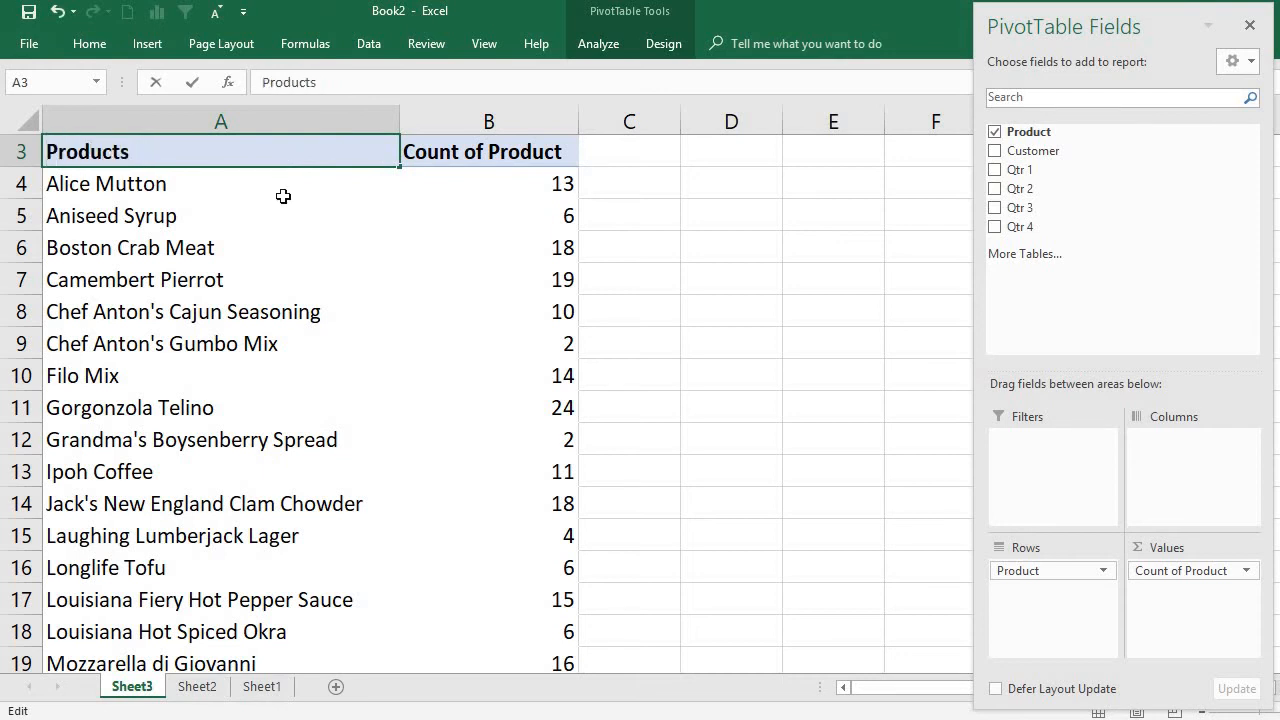
{"action": "left_click", "coordinate": [283, 197]}
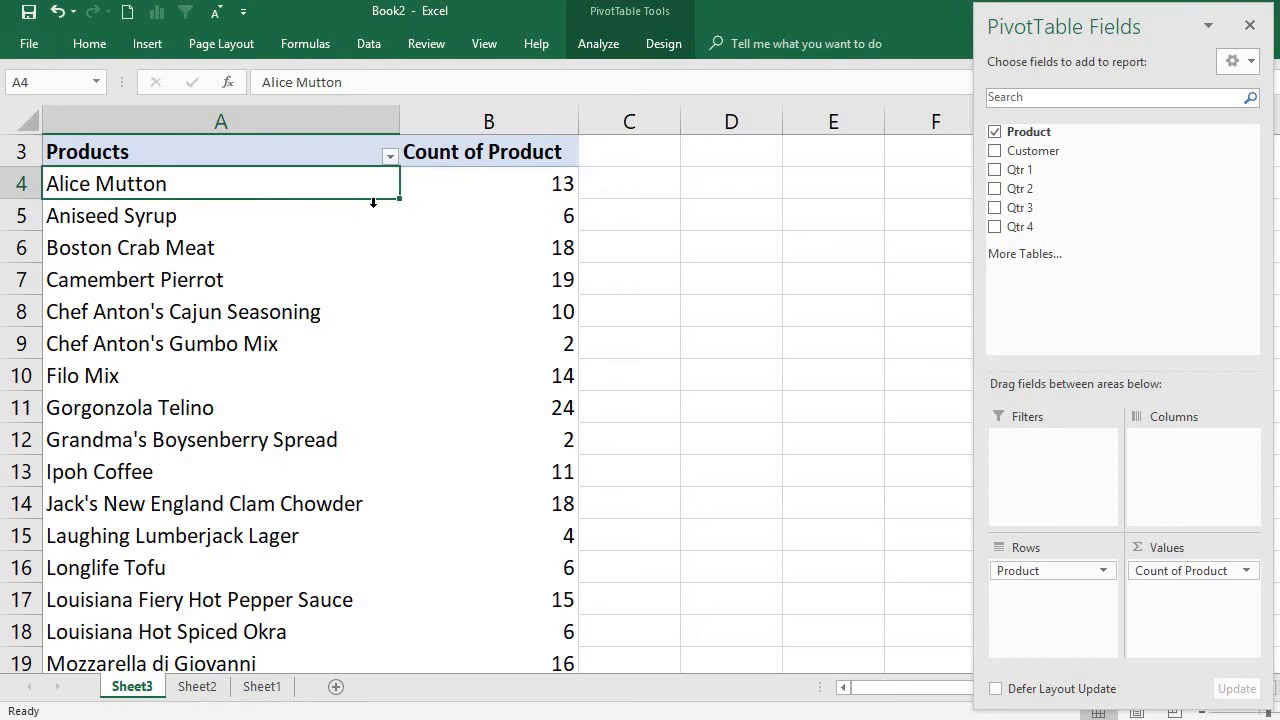
{"action": "left_click", "coordinate": [1250, 25]}
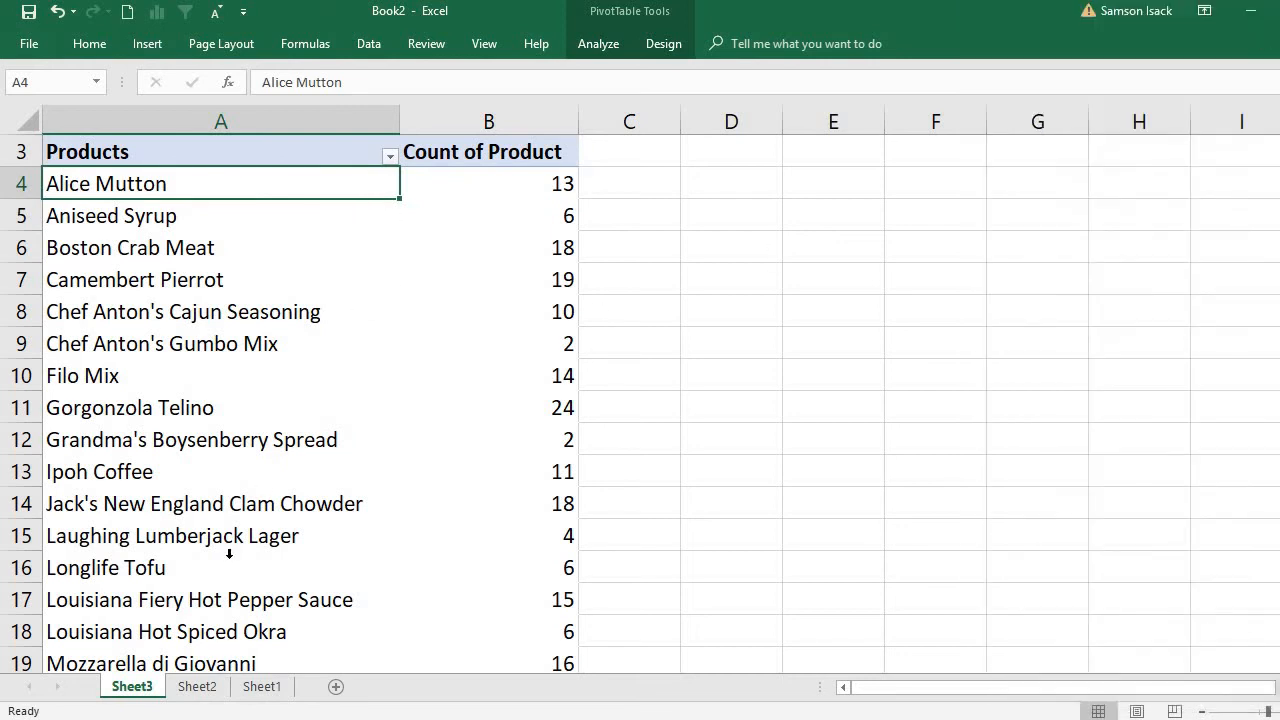
Compare the PivotTable on Sheet3 with its source data on Sheet2, check the PivotTable's Refresh command, and return to Sheet2
{"action": "left_click", "coordinate": [197, 687]}
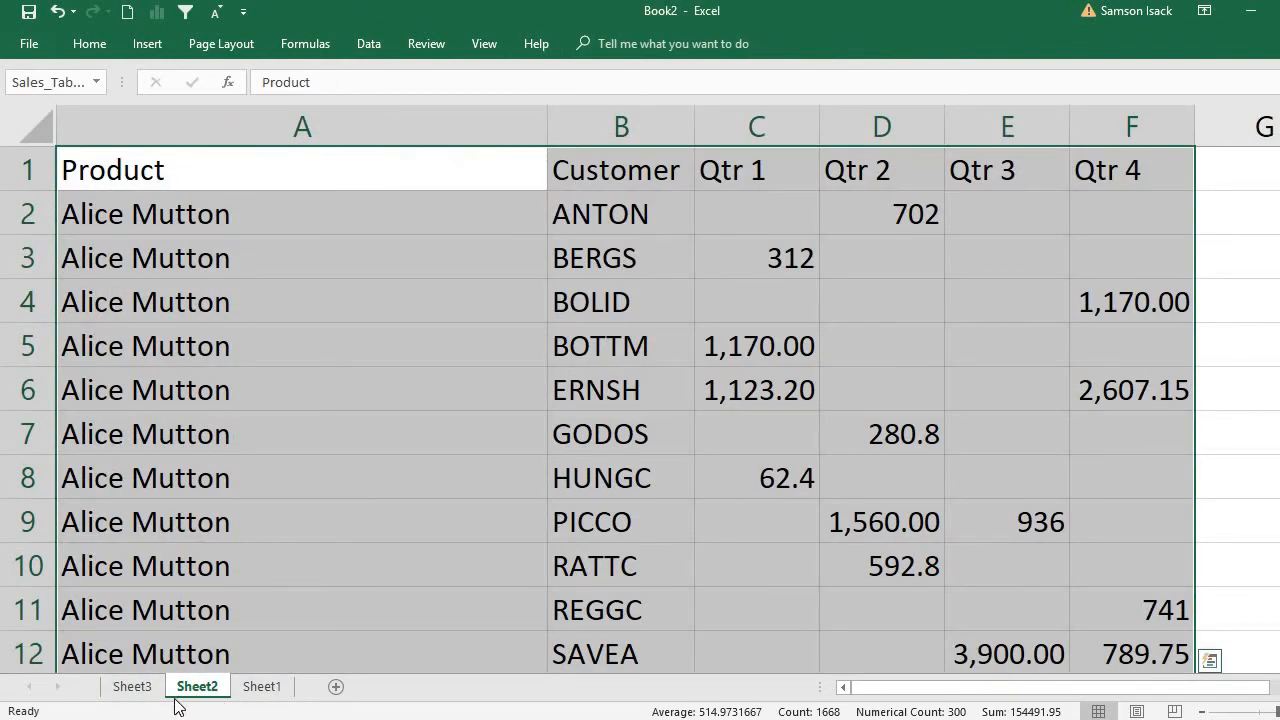
{"action": "left_click", "coordinate": [132, 687]}
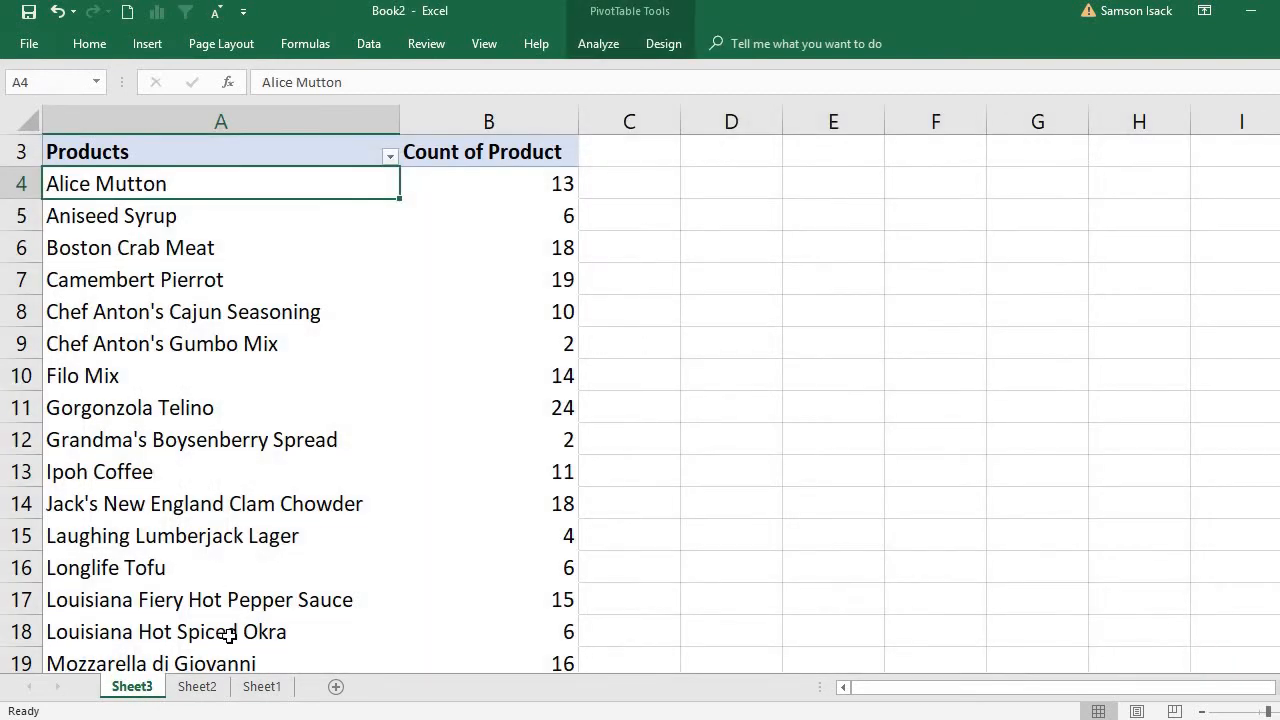
{"action": "left_click", "coordinate": [197, 687]}
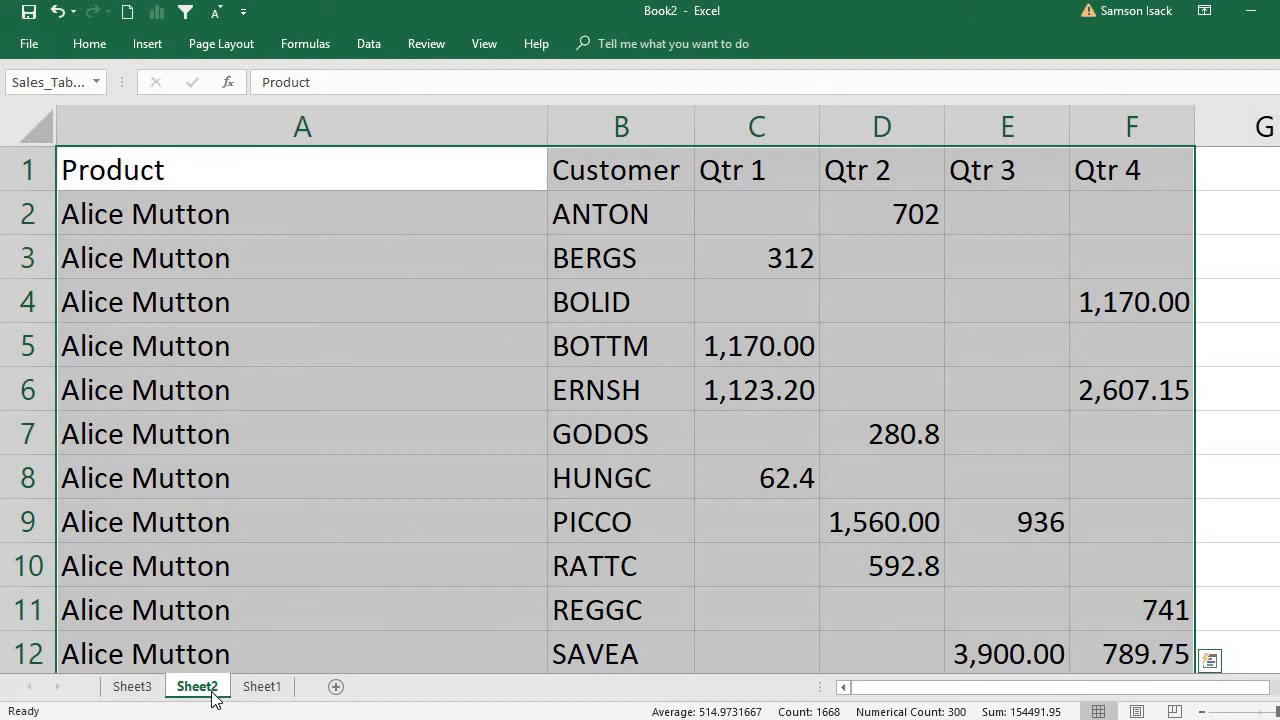
{"action": "left_click", "coordinate": [185, 256]}
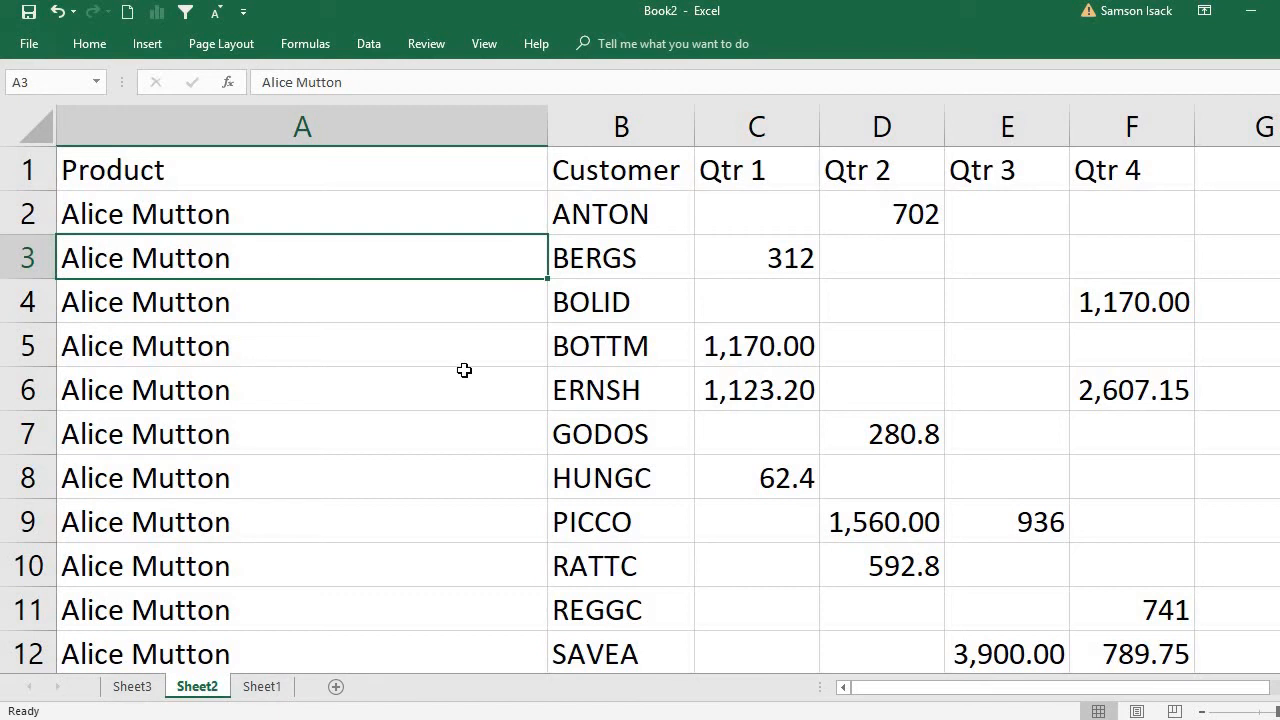
{"action": "left_click", "coordinate": [131, 688]}
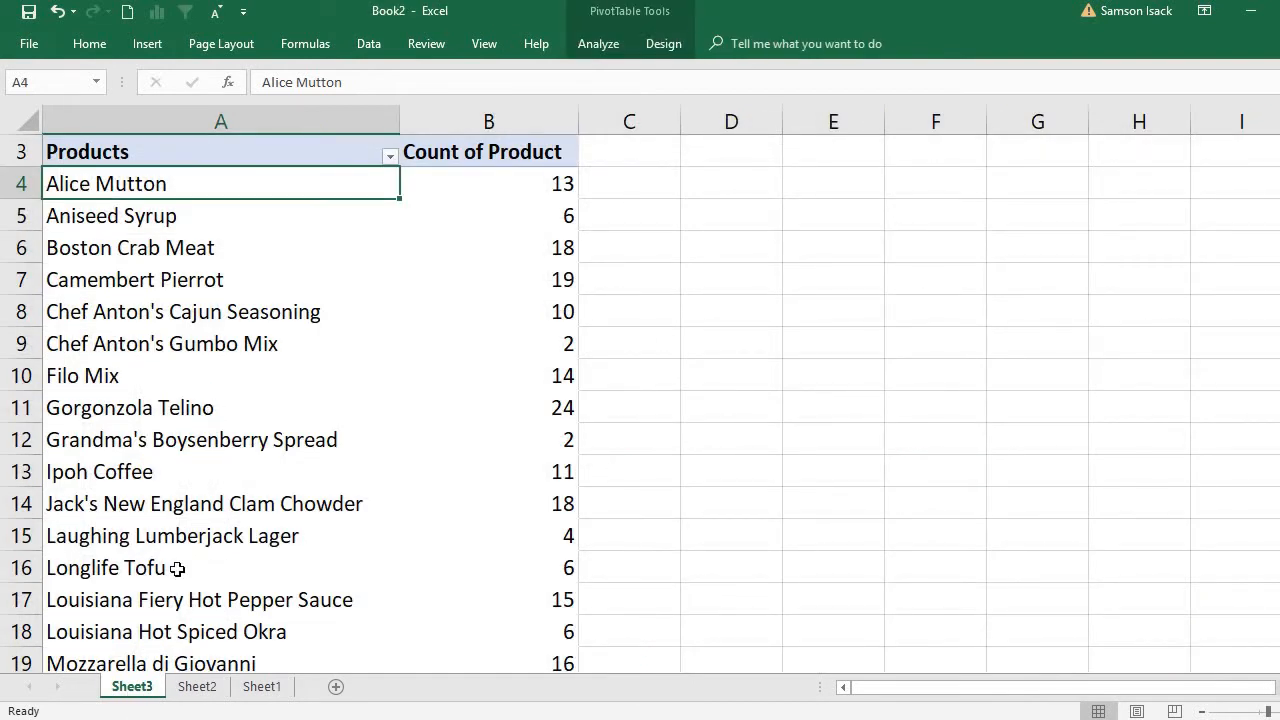
{"action": "left_click", "coordinate": [180, 218]}
{"action": "right_click", "coordinate": [190, 220]}
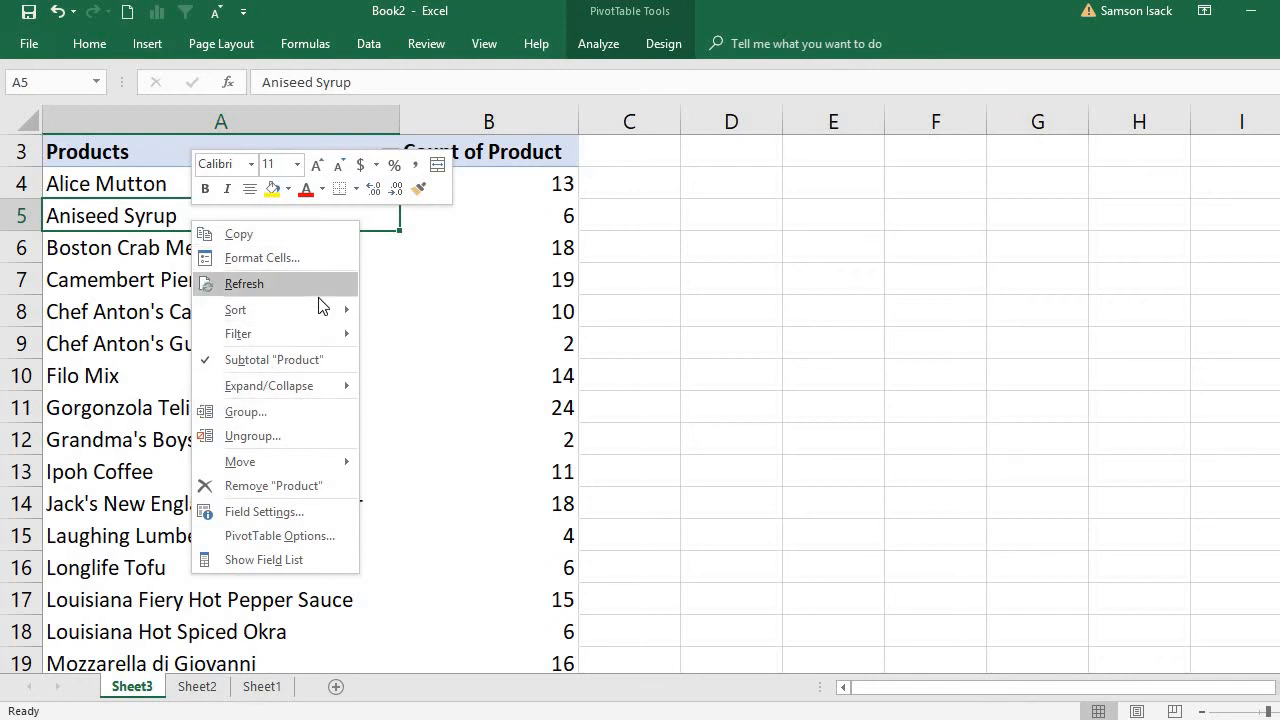
{"action": "left_click", "coordinate": [198, 690]}
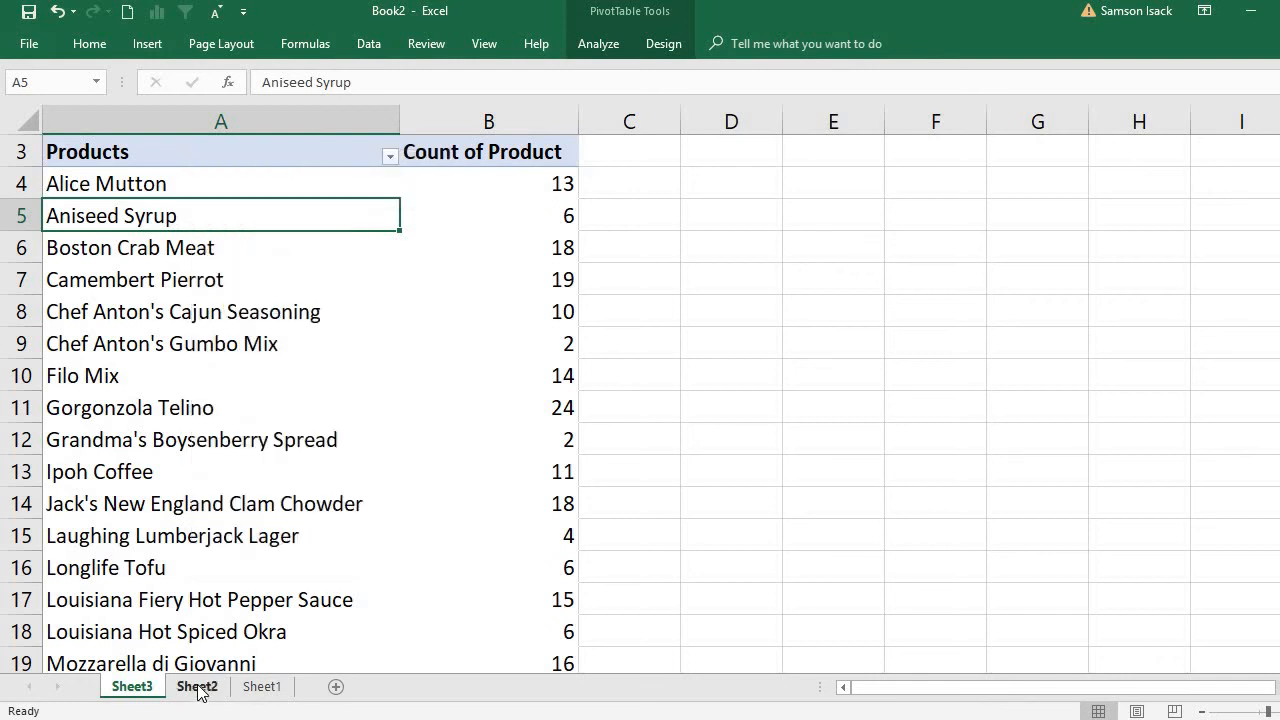
{"action": "left_click", "coordinate": [198, 690]}
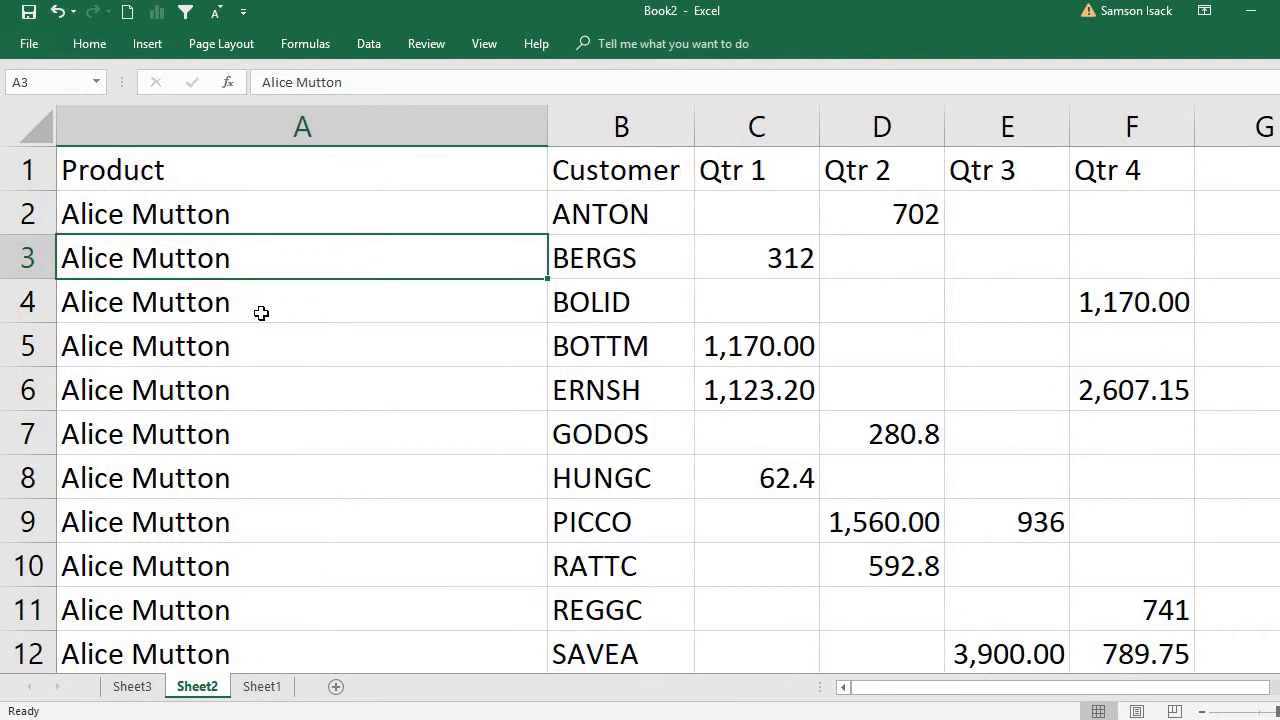
Add the letter Y to the end of the customer entry in cell B2
{"action": "double_click", "coordinate": [659, 216]}
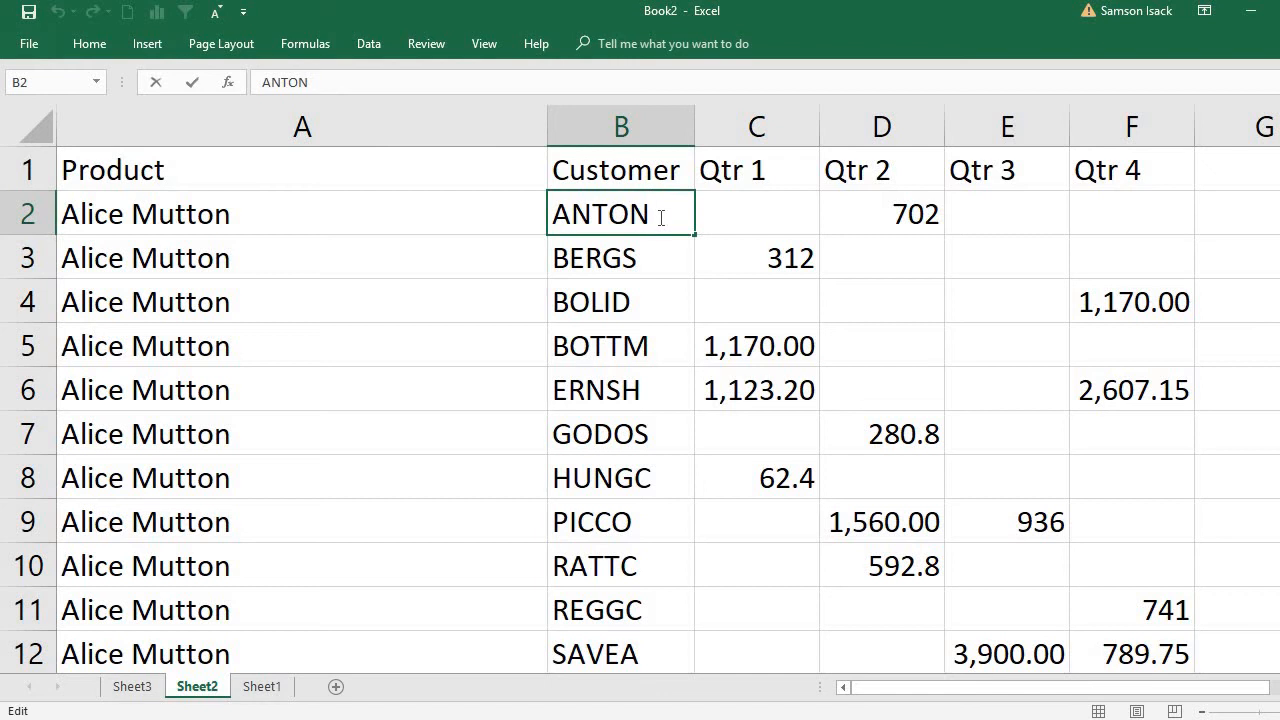
{"action": "type", "text": "Y"}
{"action": "left_click", "coordinate": [371, 213]}
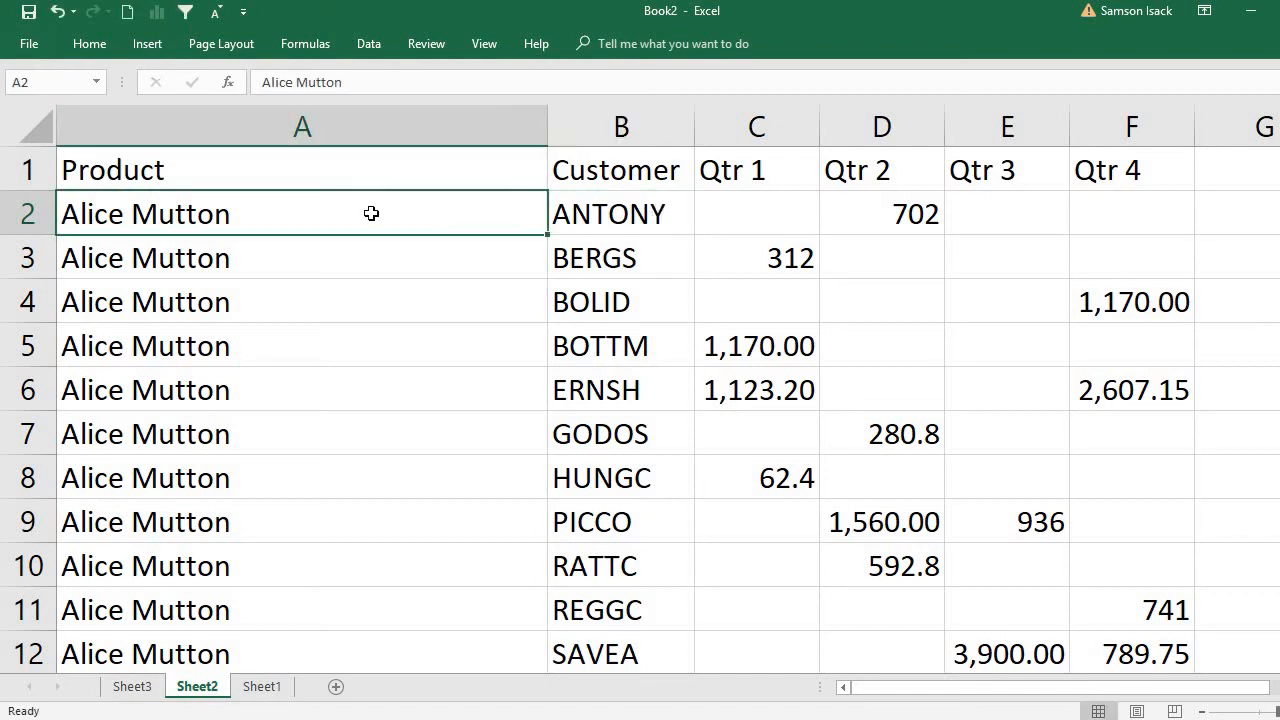
Remove the added letter Y from the customer entry in cell B2
{"action": "double_click", "coordinate": [656, 218]}
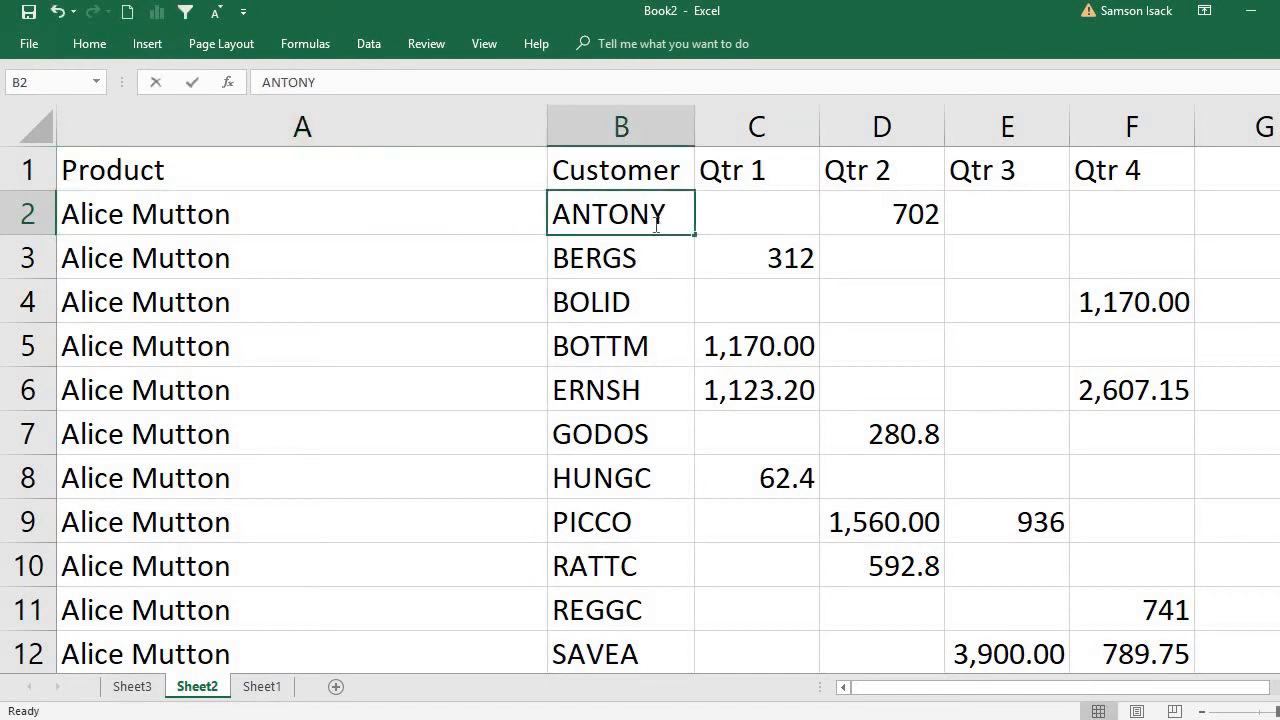
{"action": "left_click", "coordinate": [668, 225]}
{"action": "key", "text": "BackSpace"}
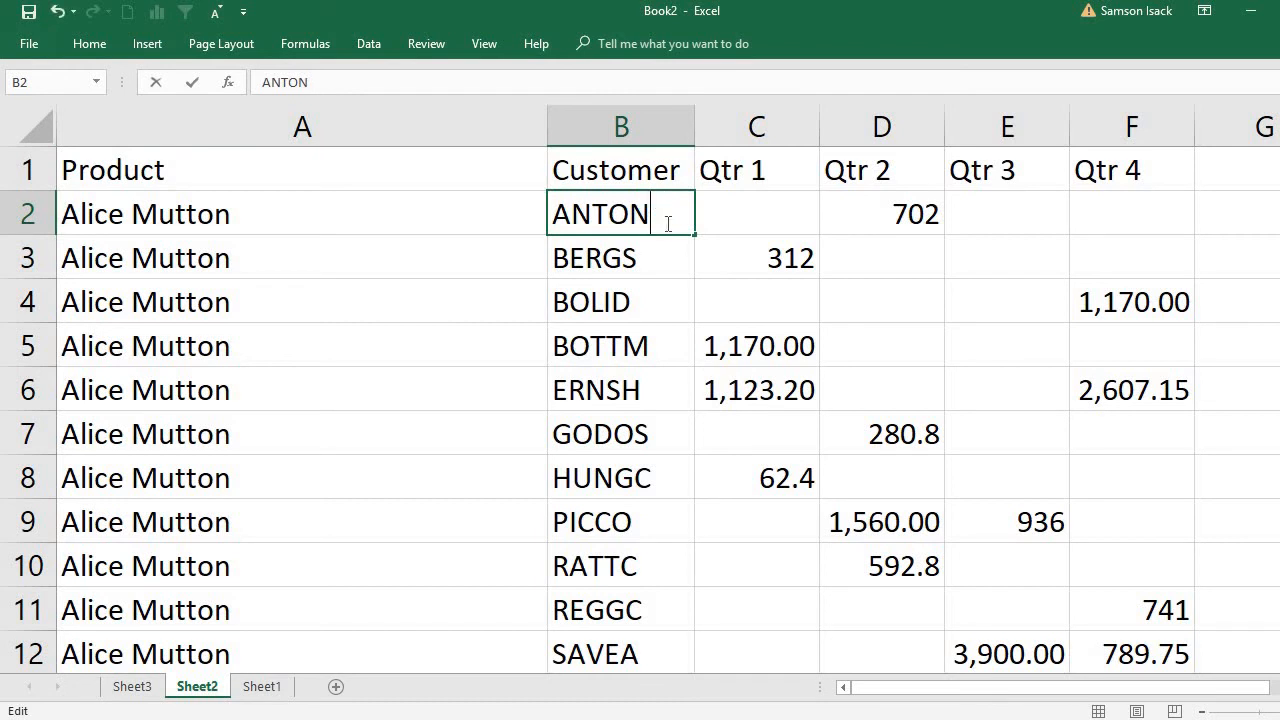
{"action": "left_click", "coordinate": [537, 198]}
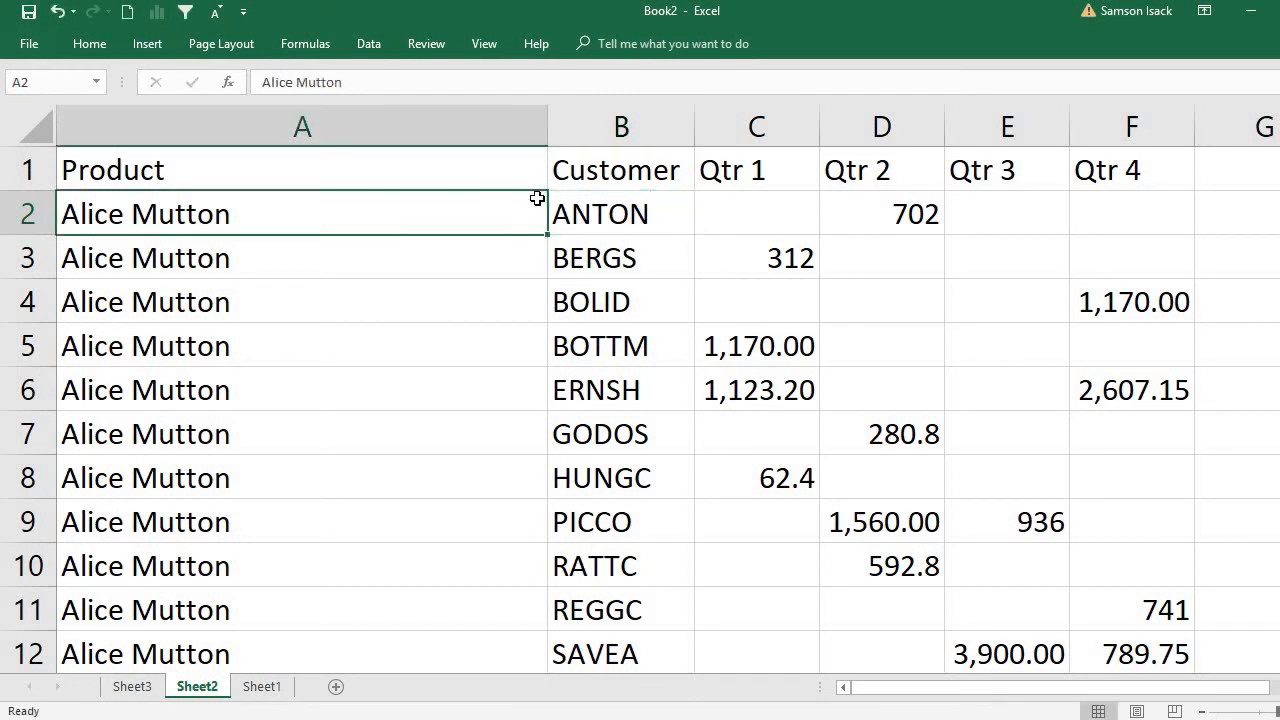
Change the product entry in cell A2 of Sheet2 to Alice Muttons
{"action": "double_click", "coordinate": [355, 222]}
{"action": "type", "text": "s"}
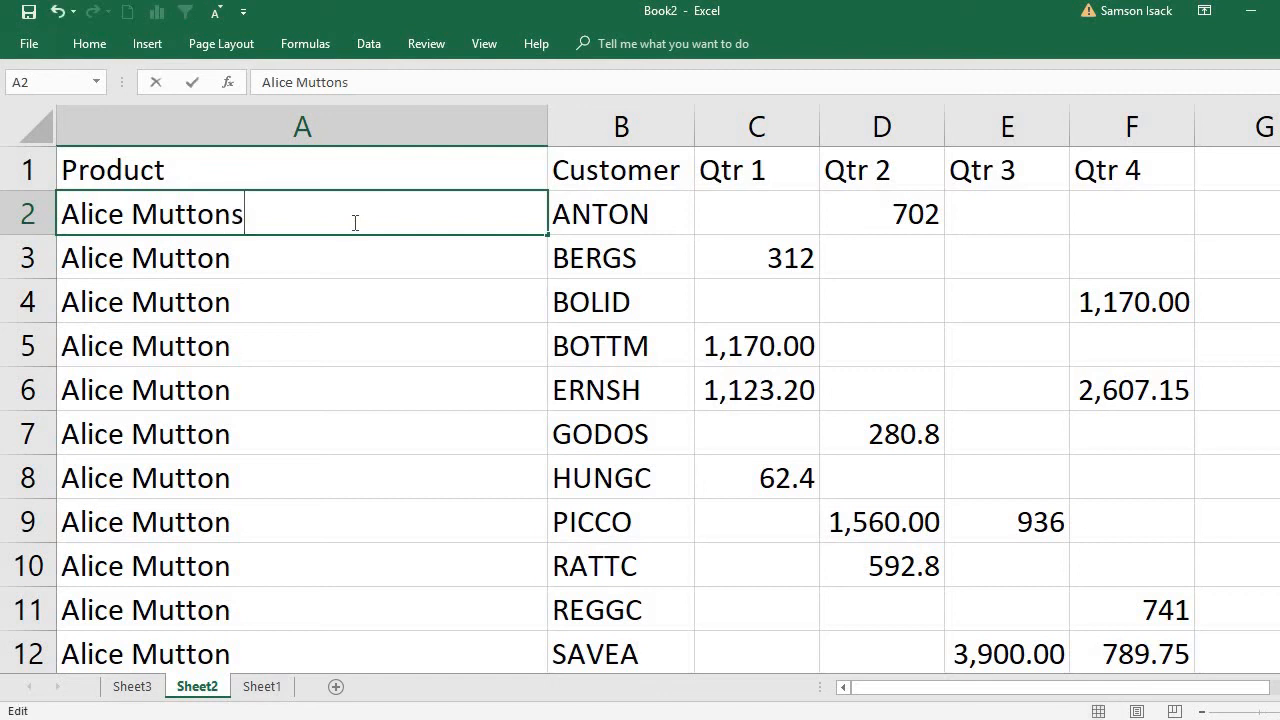
{"action": "left_click", "coordinate": [346, 305]}
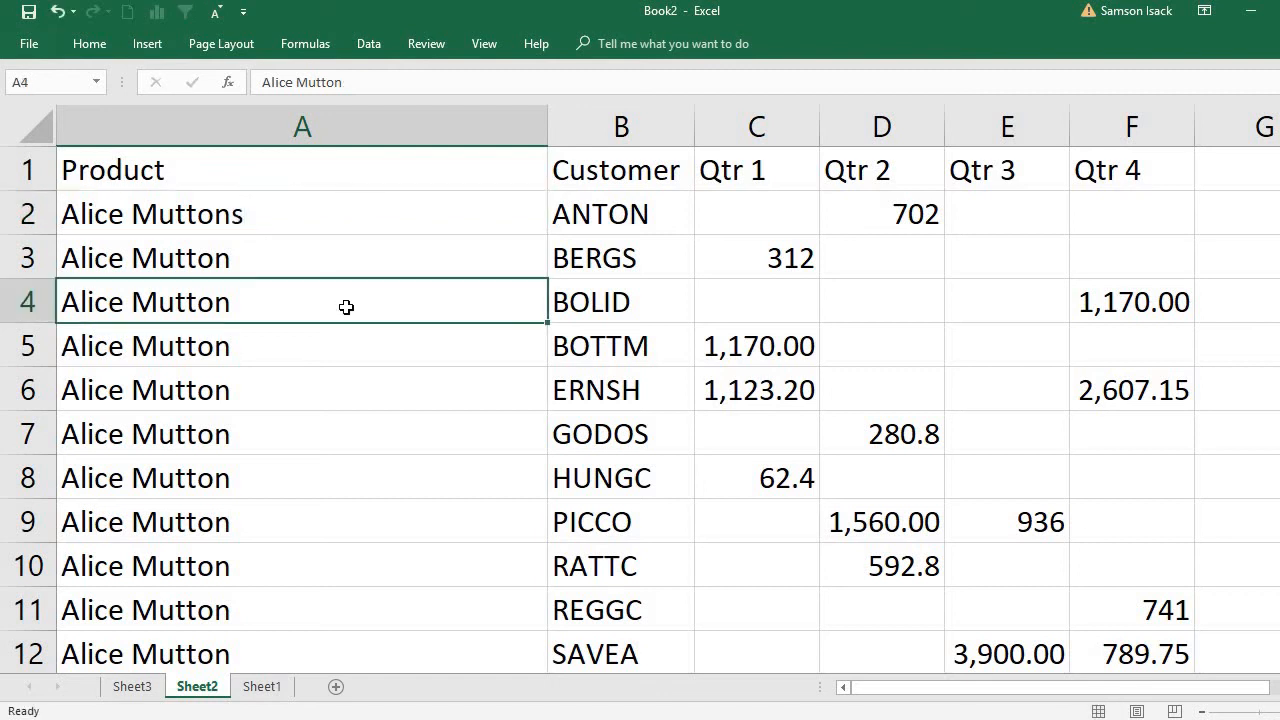
Refresh the PivotTable on Sheet3 and locate the Alice Muttons row in its product list
{"action": "left_click", "coordinate": [131, 688]}
{"action": "right_click", "coordinate": [178, 490]}
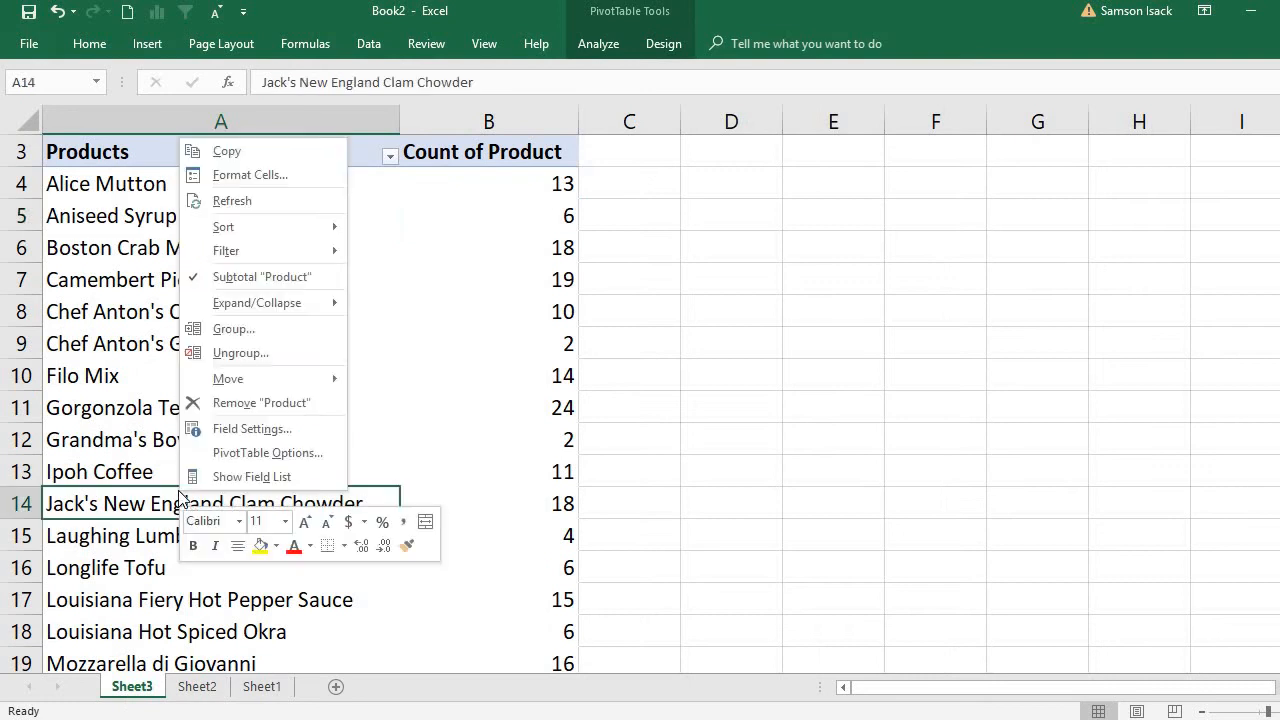
{"action": "left_click", "coordinate": [241, 204]}
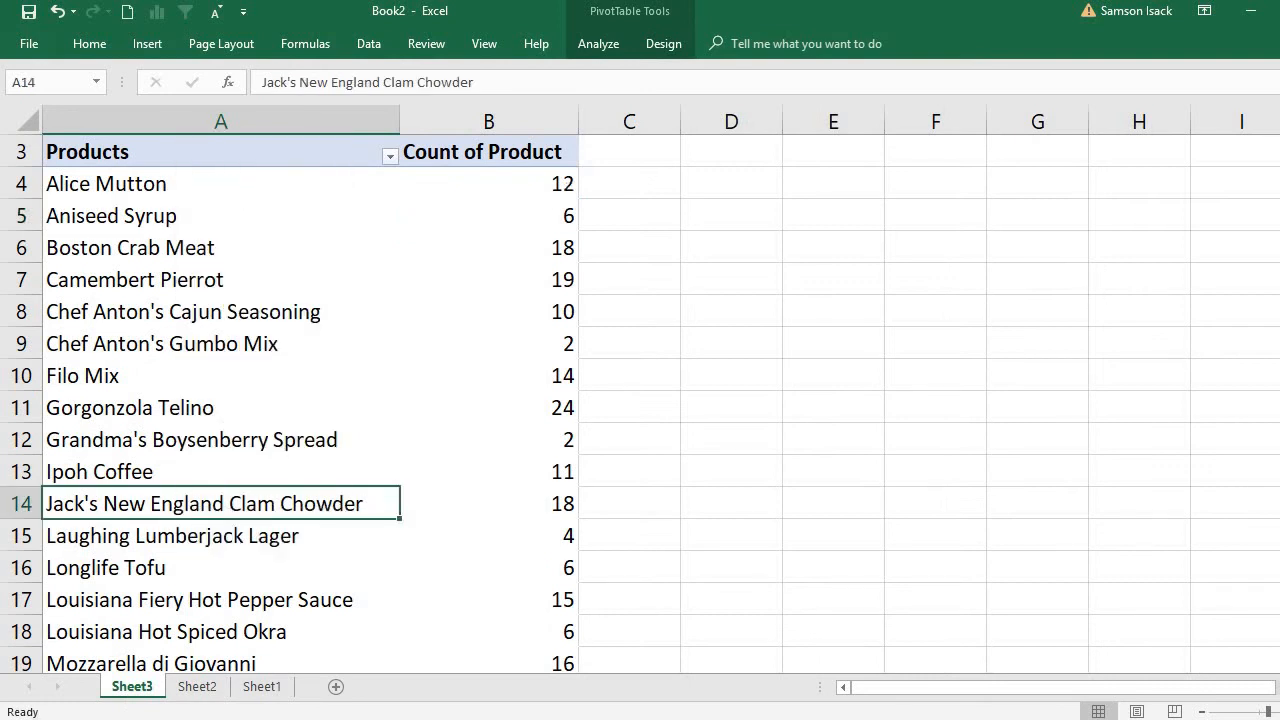
{"action": "scroll", "coordinate": [451, 590], "scroll_direction": "down", "scroll_amount": 4}
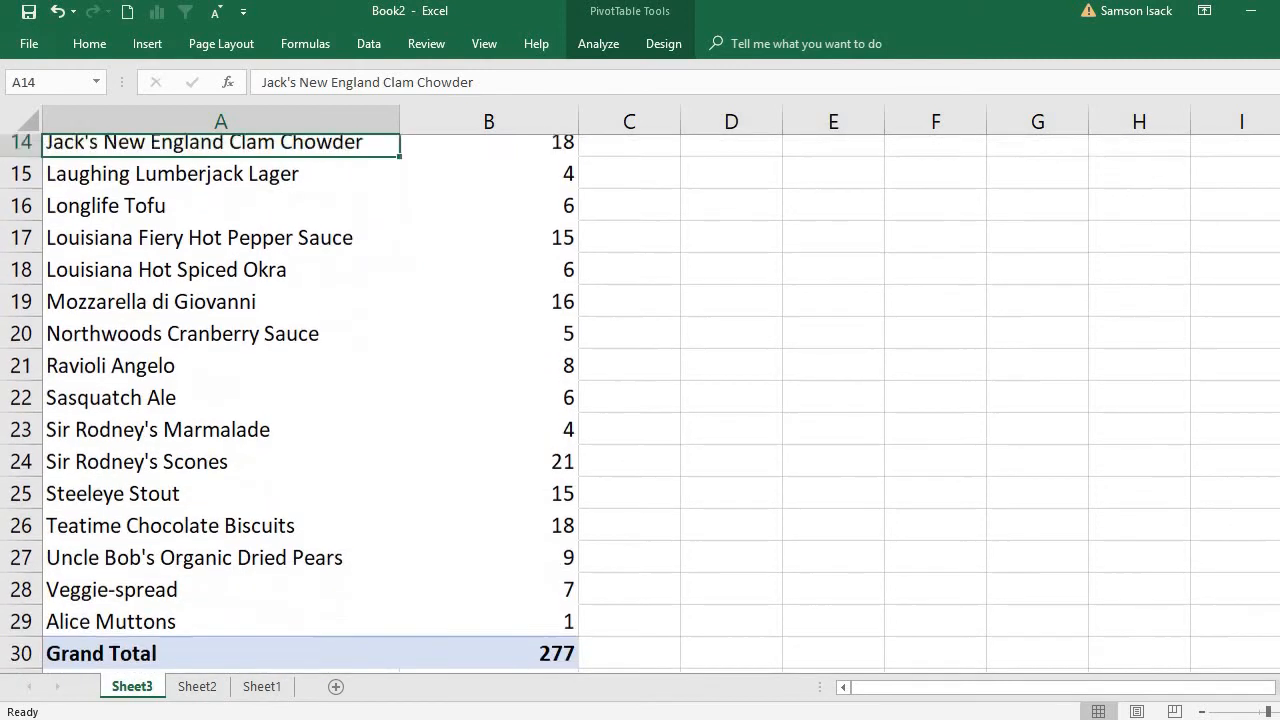
{"action": "left_click", "coordinate": [150, 602]}
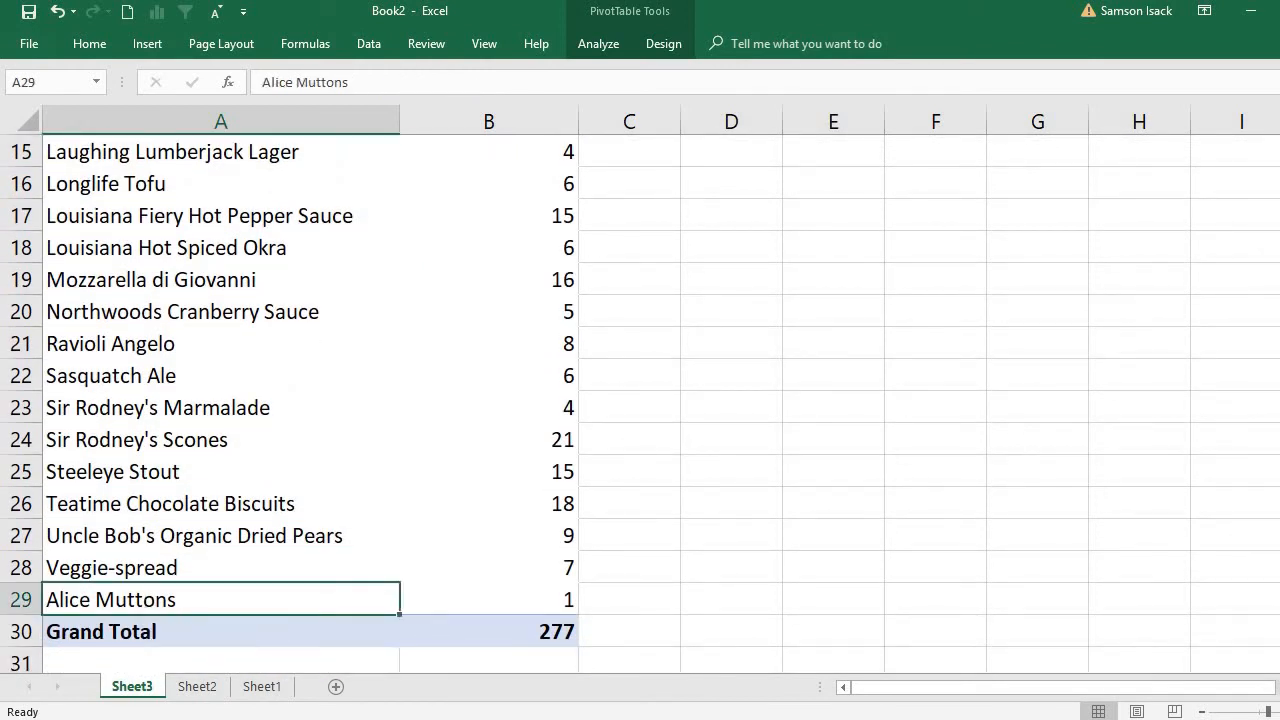
Compare the edited product in cell A2 on Sheet2 with the PivotTable on Sheet3, and check its Refresh command again
{"action": "left_click", "coordinate": [199, 690]}
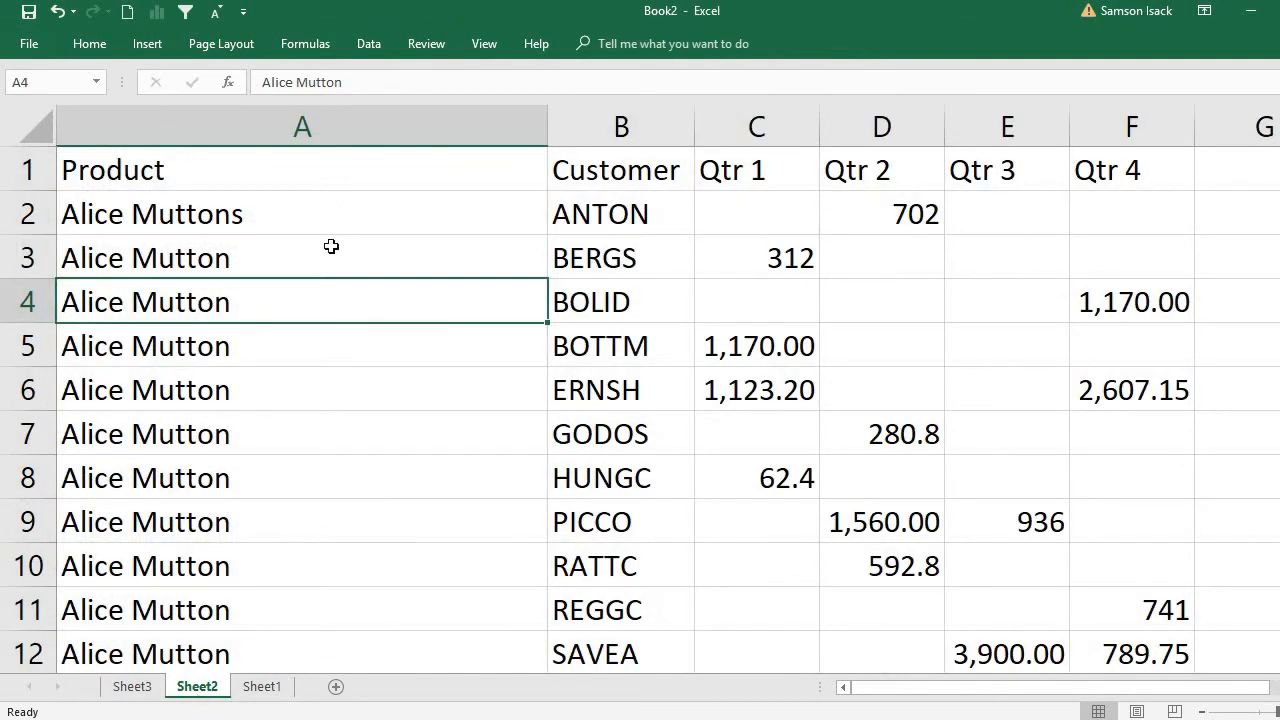
{"action": "left_click", "coordinate": [343, 232]}
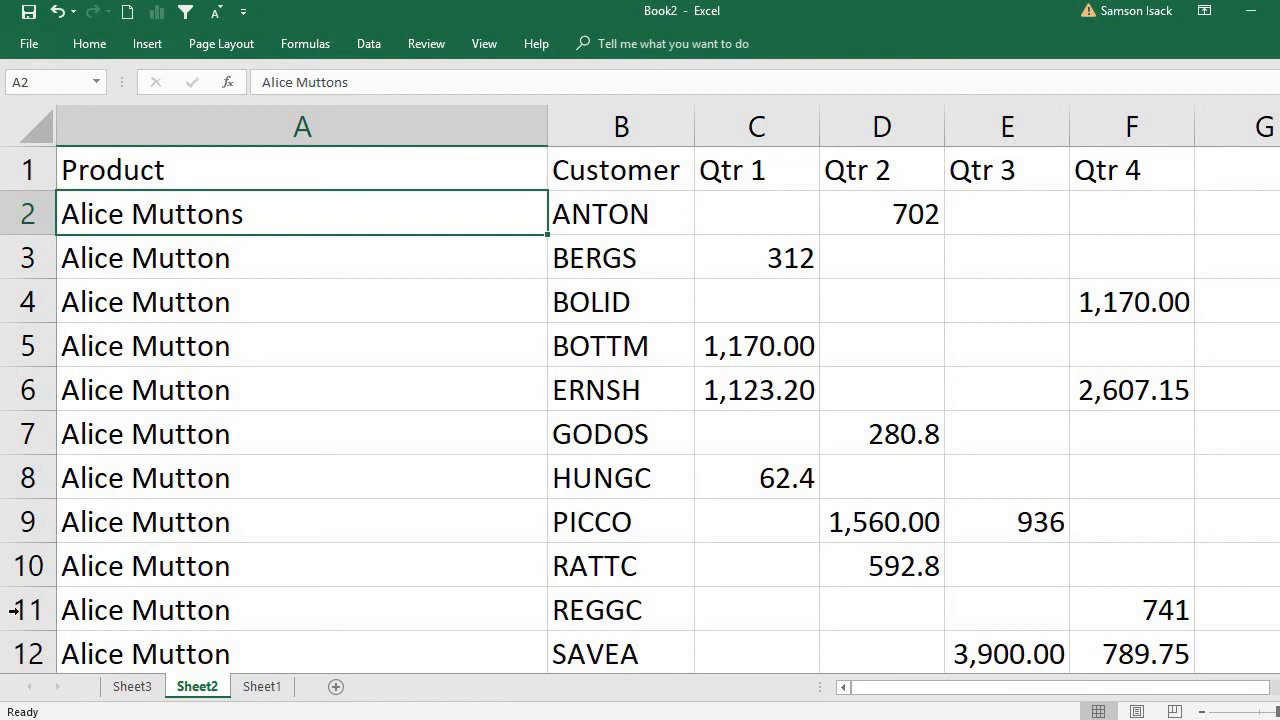
{"action": "left_click", "coordinate": [131, 688]}
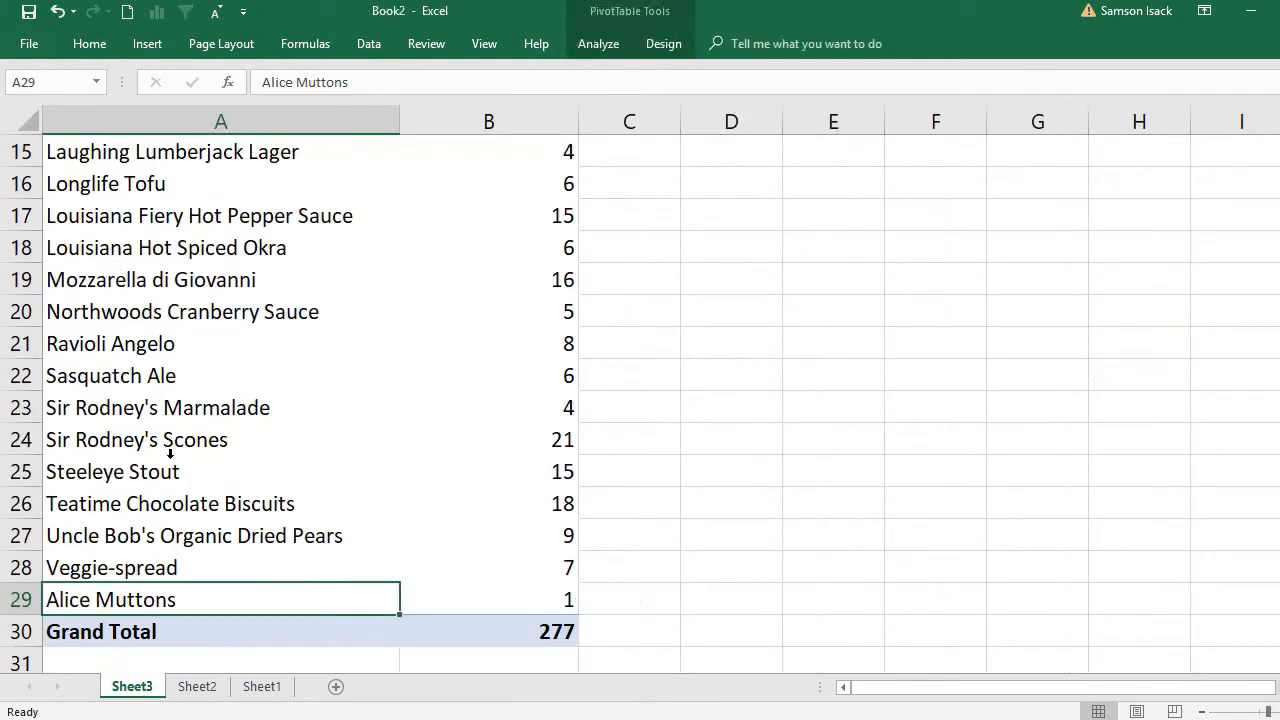
{"action": "left_click", "coordinate": [198, 323]}
{"action": "right_click", "coordinate": [198, 331]}
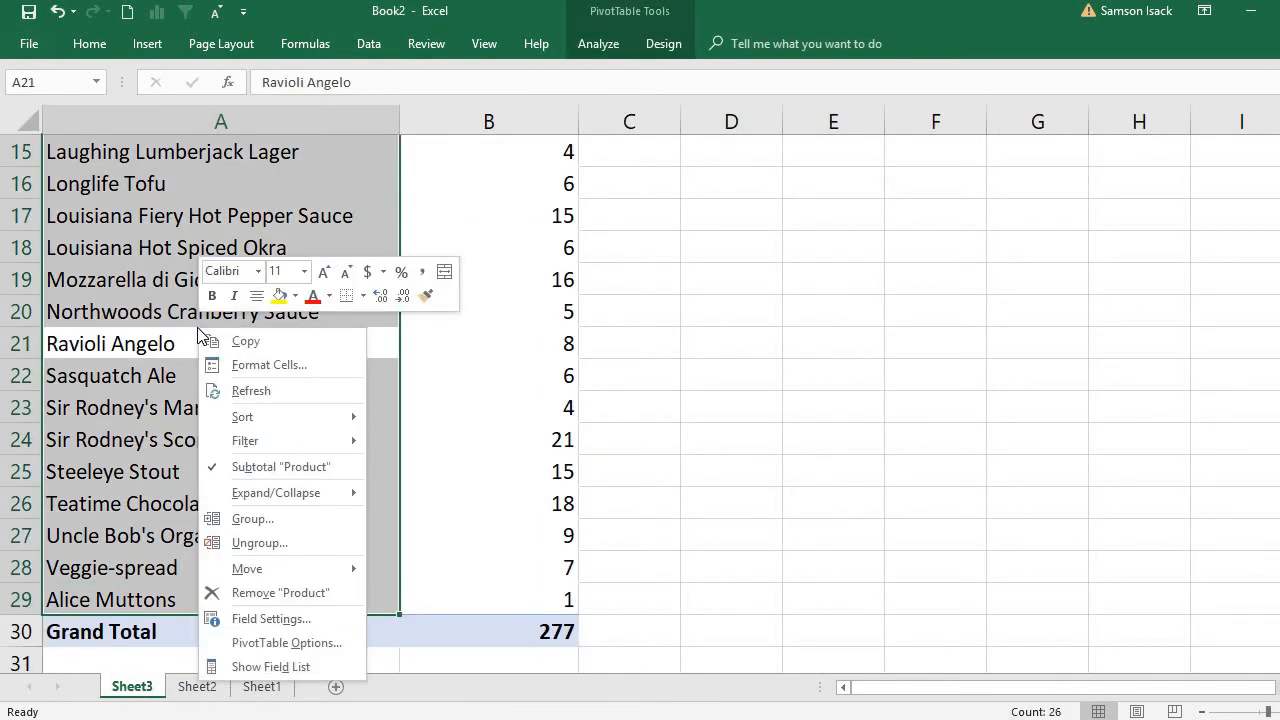
{"action": "left_click", "coordinate": [131, 375]}
{"action": "left_click", "coordinate": [131, 375]}
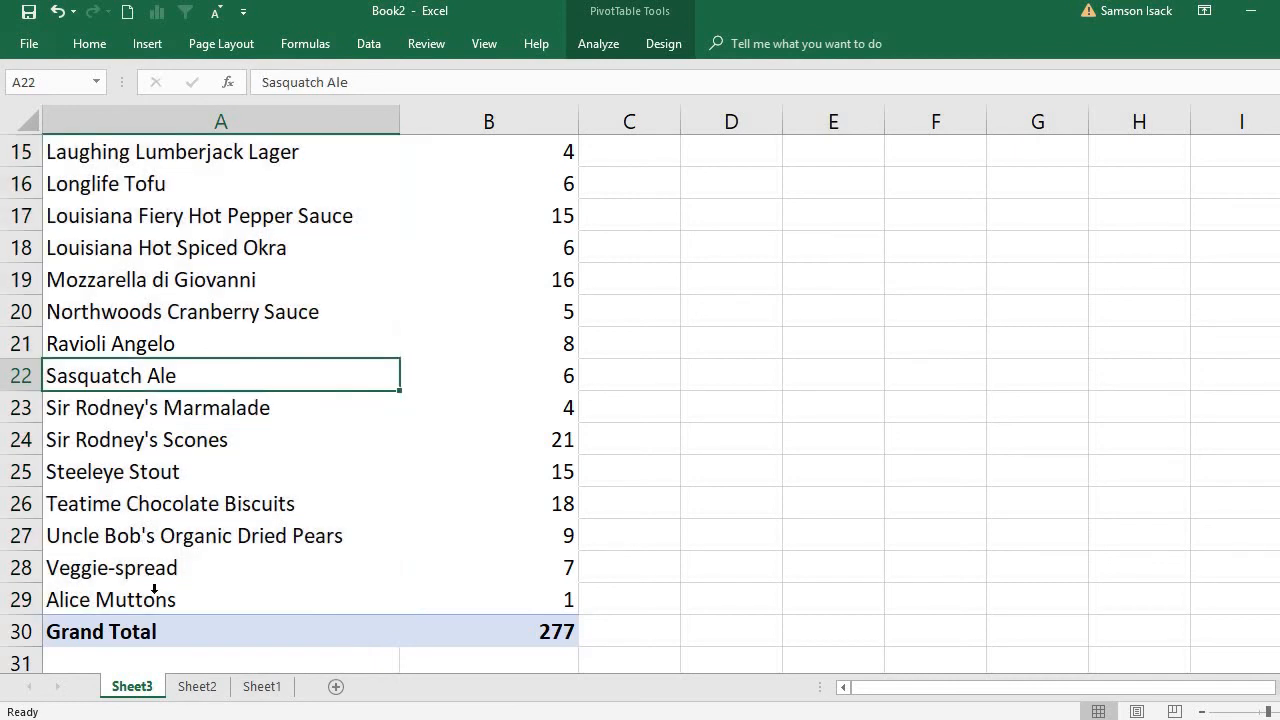
{"action": "left_click", "coordinate": [192, 706]}
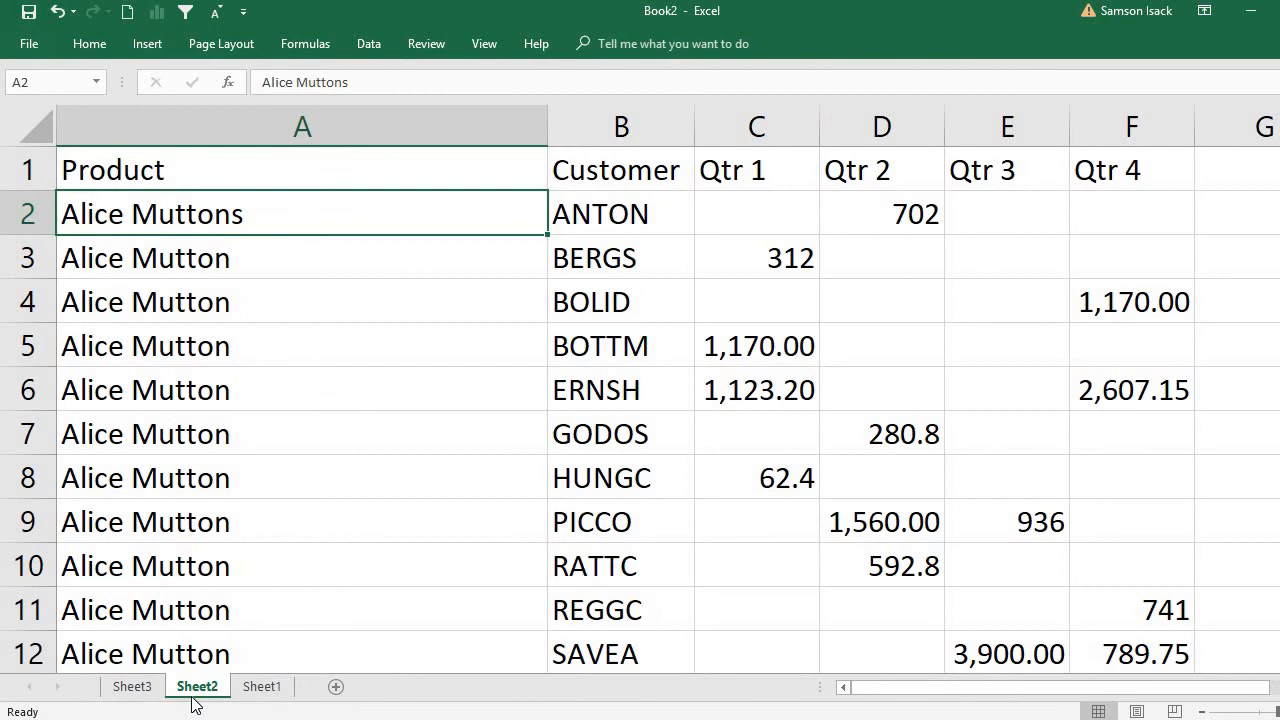
{"action": "left_click", "coordinate": [152, 686]}
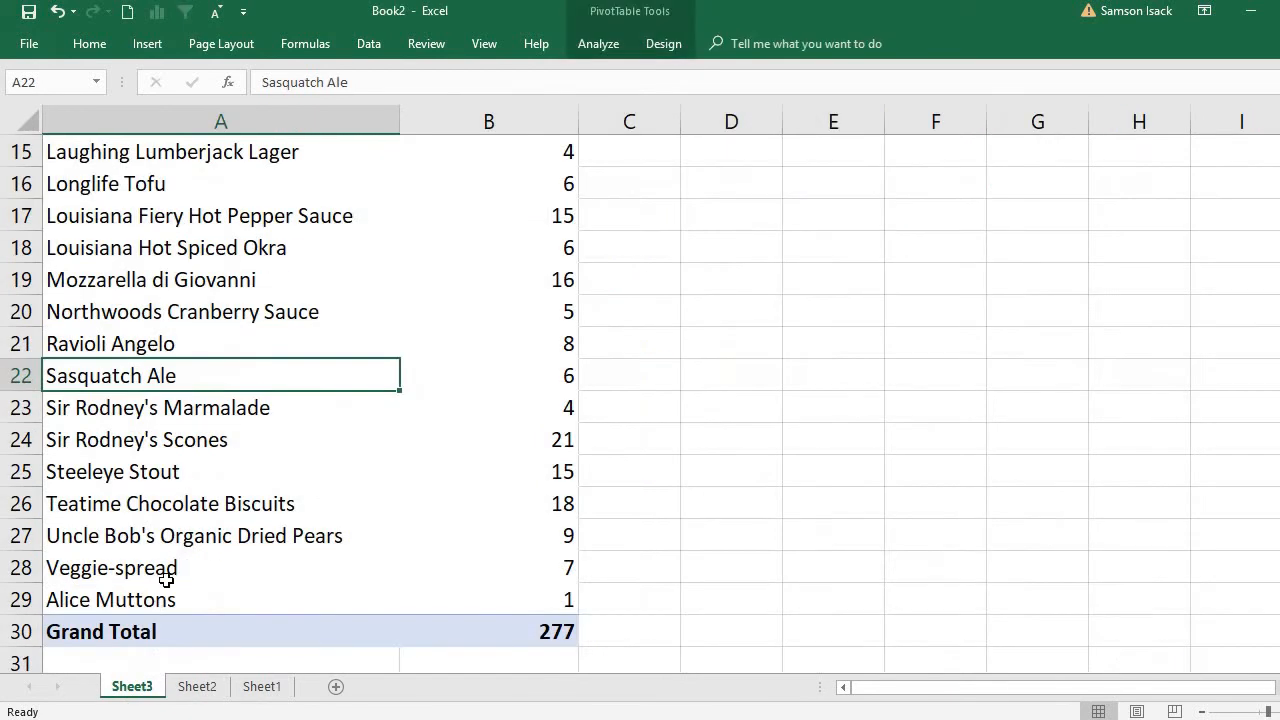
{"action": "left_click", "coordinate": [213, 692]}
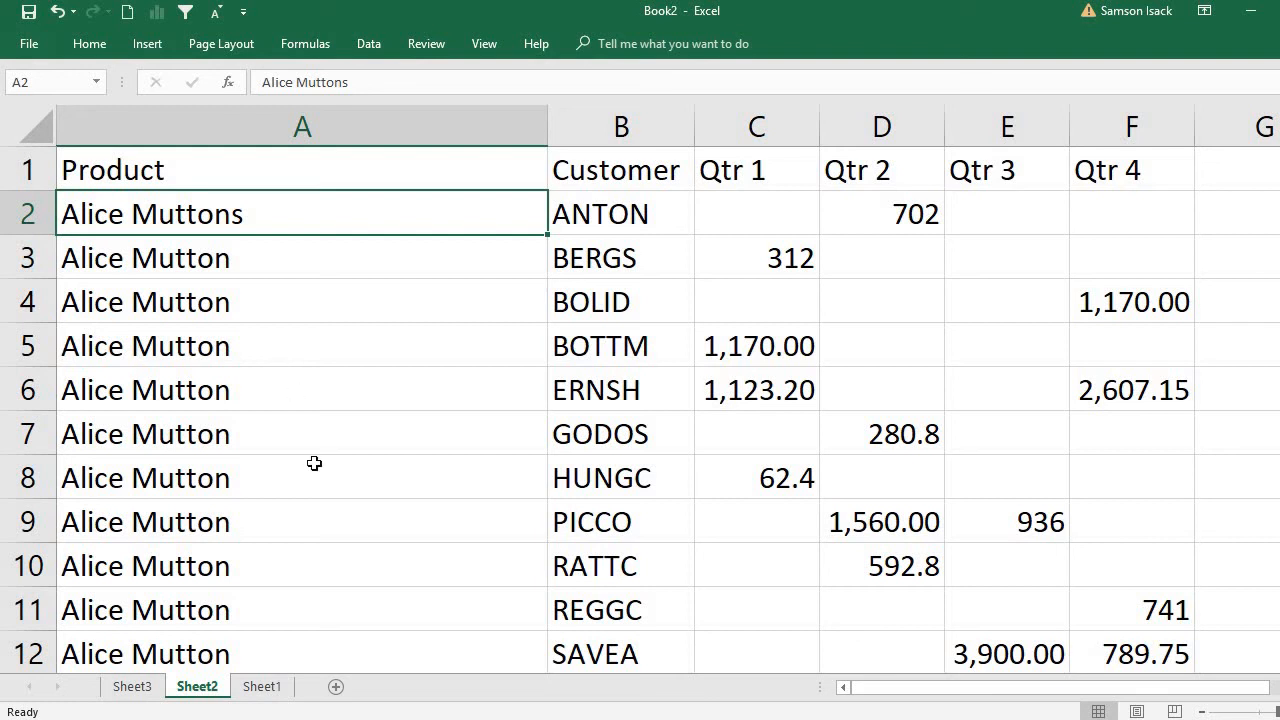
{"action": "mouse_move", "coordinate": [515, 719]}
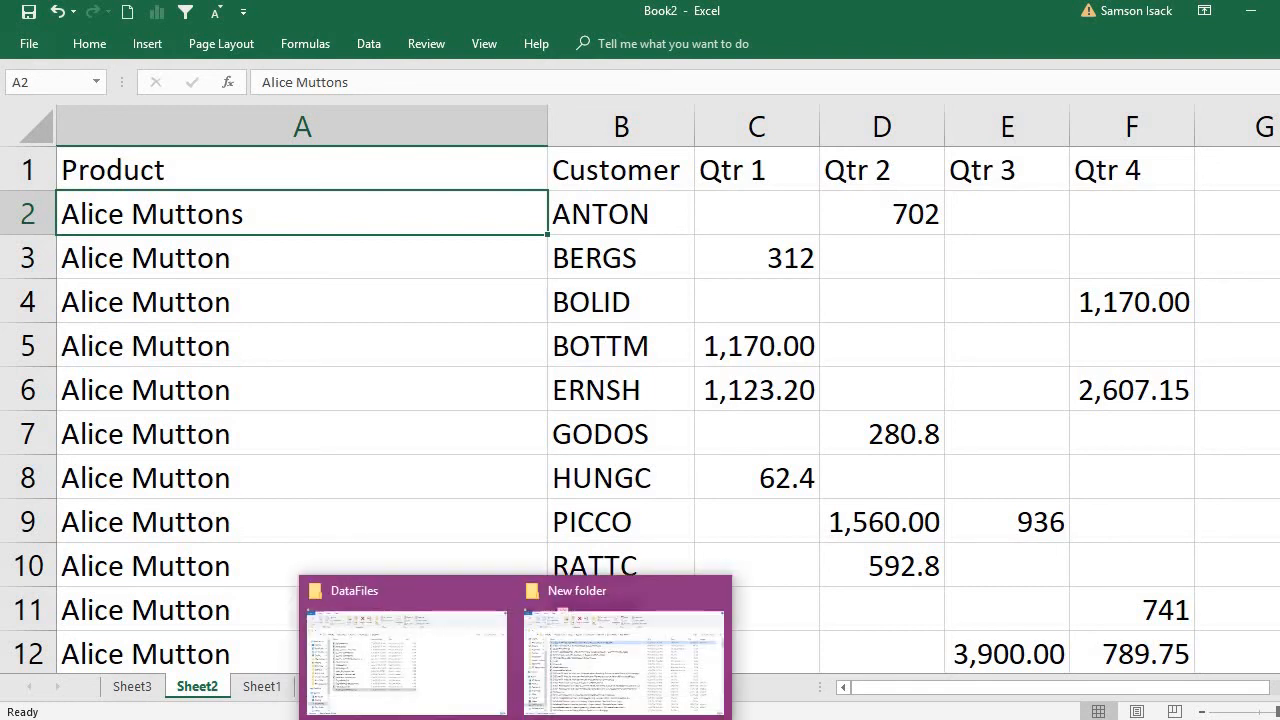
{"action": "left_click", "coordinate": [515, 719]}
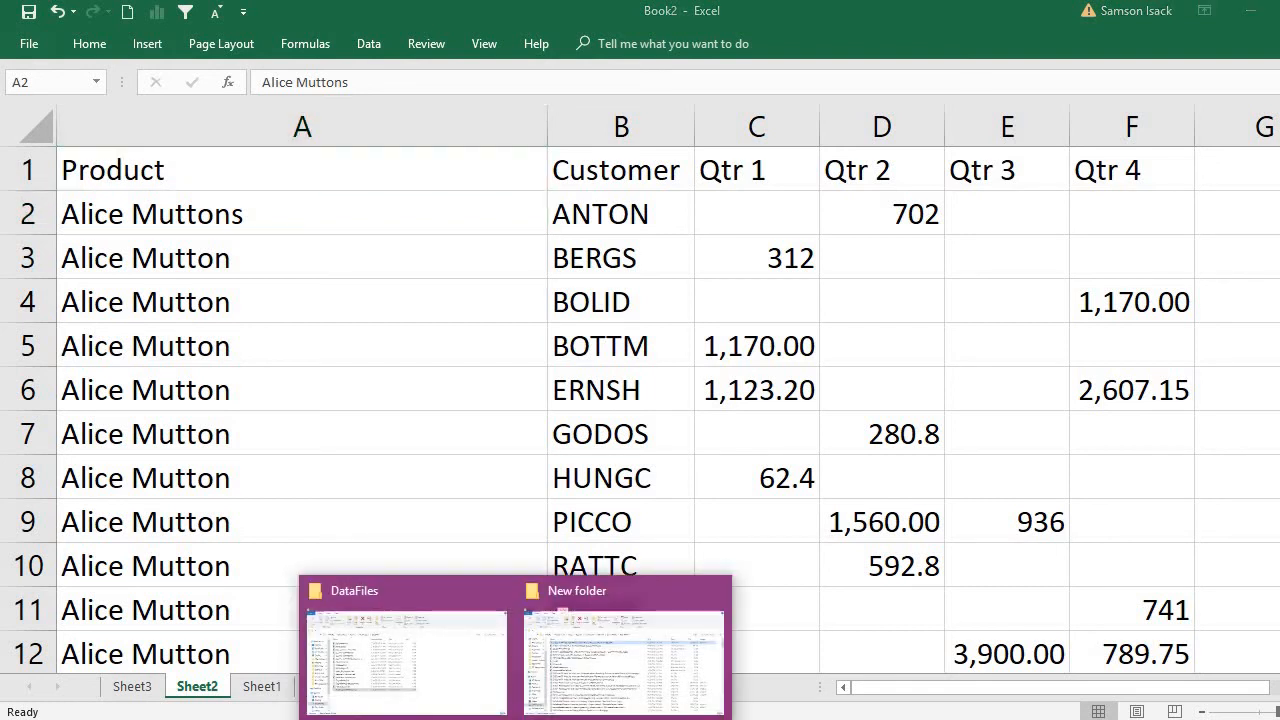
{"action": "mouse_move", "coordinate": [505, 692]}
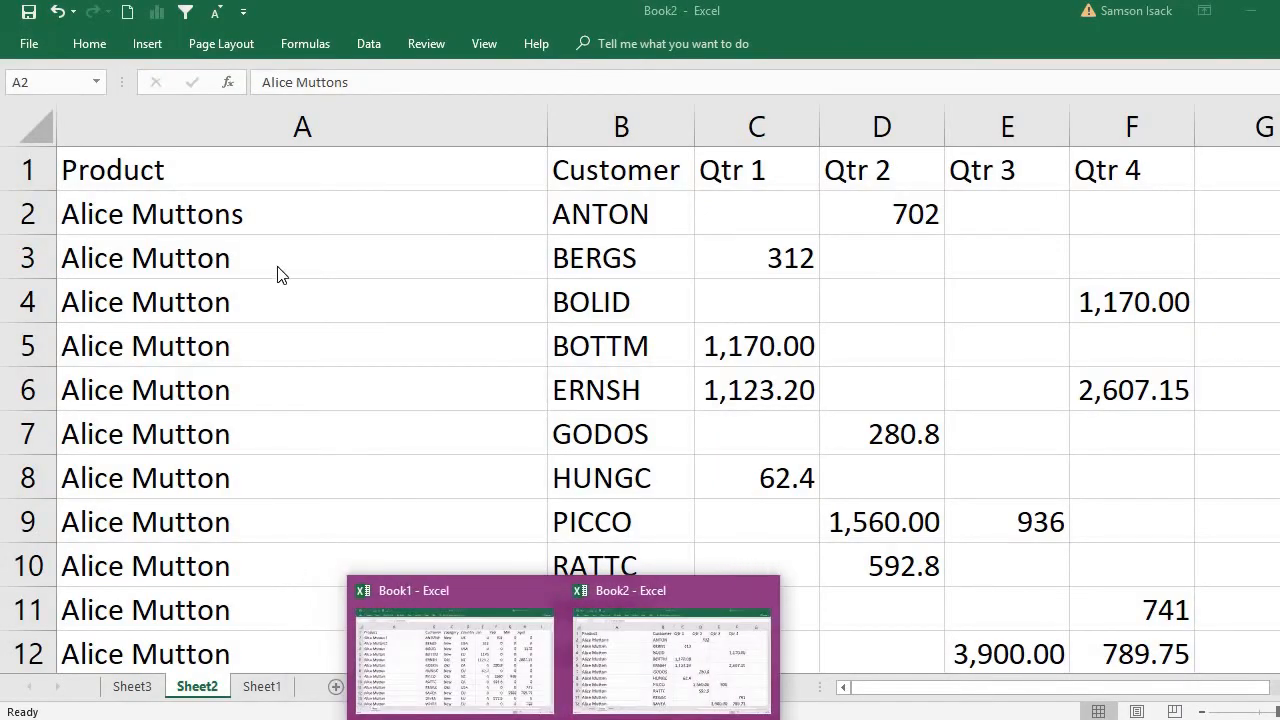
Restore the product entry in cell A2 of Sheet2 to Alice Mutton
{"action": "double_click", "coordinate": [286, 214]}
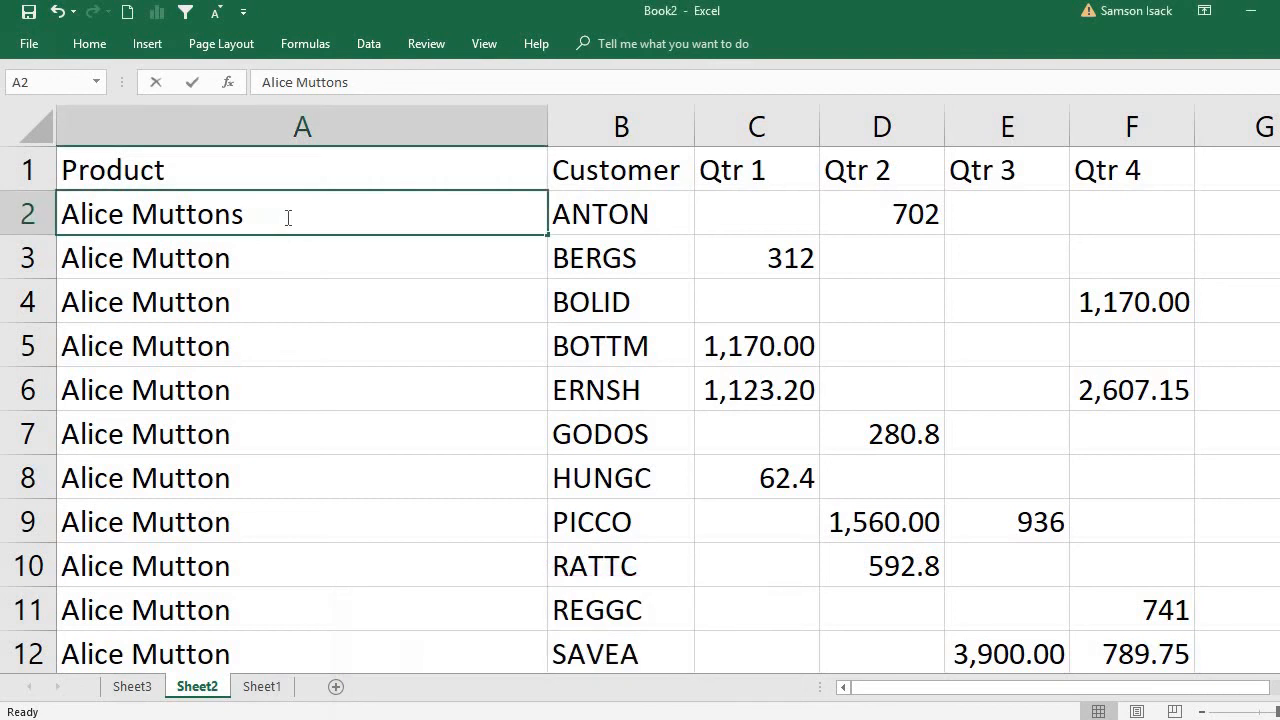
{"action": "key", "text": "BackSpace"}
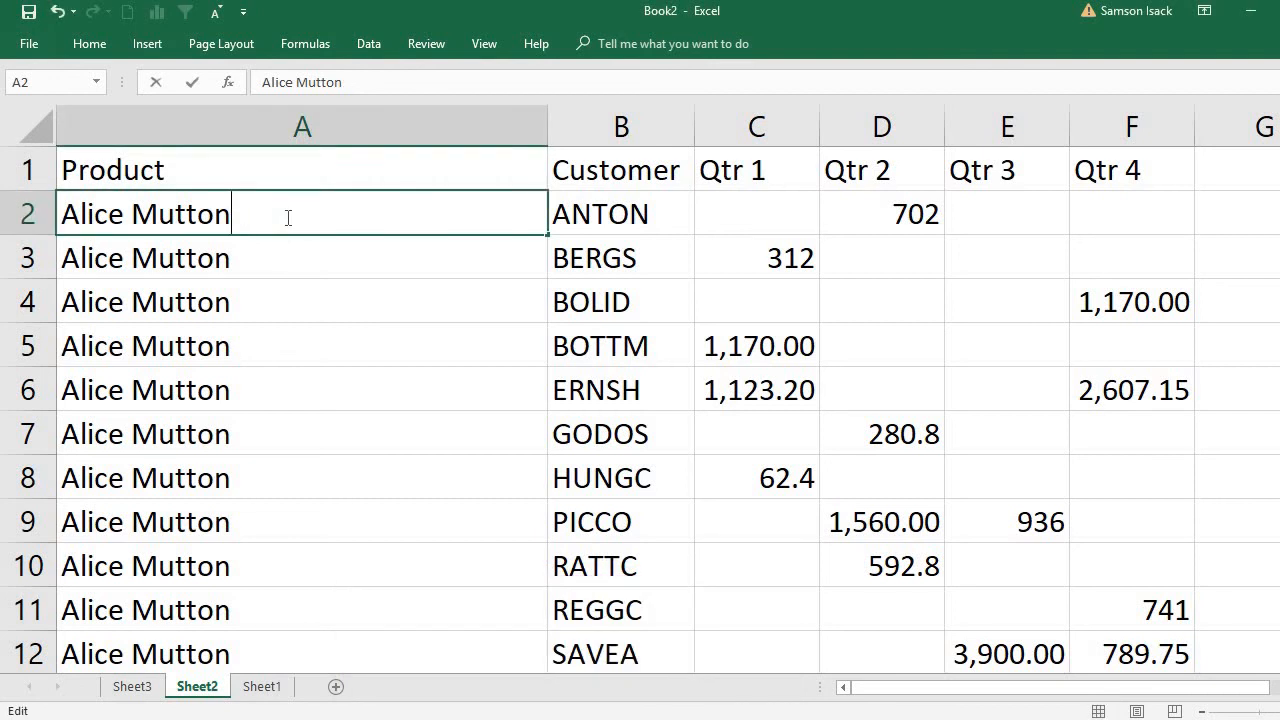
{"action": "left_click", "coordinate": [272, 292]}
Refresh the PivotTable on Sheet3 after the product name correction and check its Alice Mutton count
{"action": "left_click", "coordinate": [128, 688]}
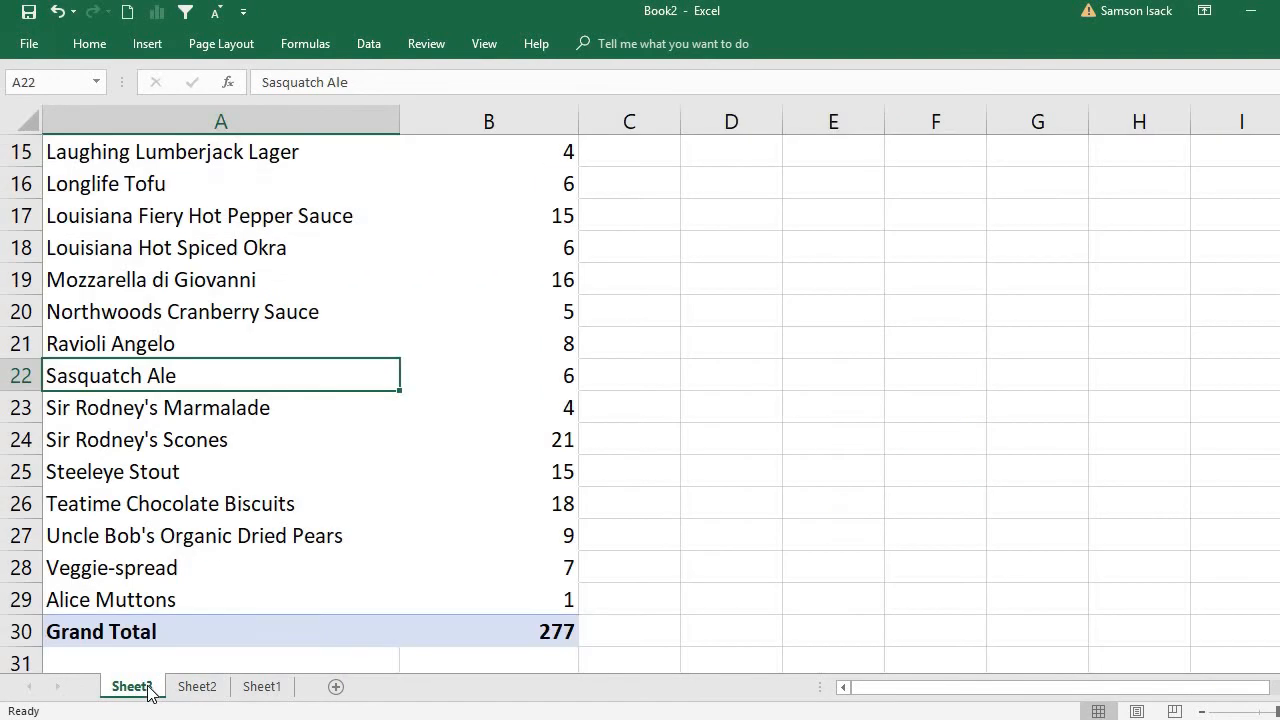
{"action": "left_click", "coordinate": [236, 210]}
{"action": "right_click", "coordinate": [237, 210]}
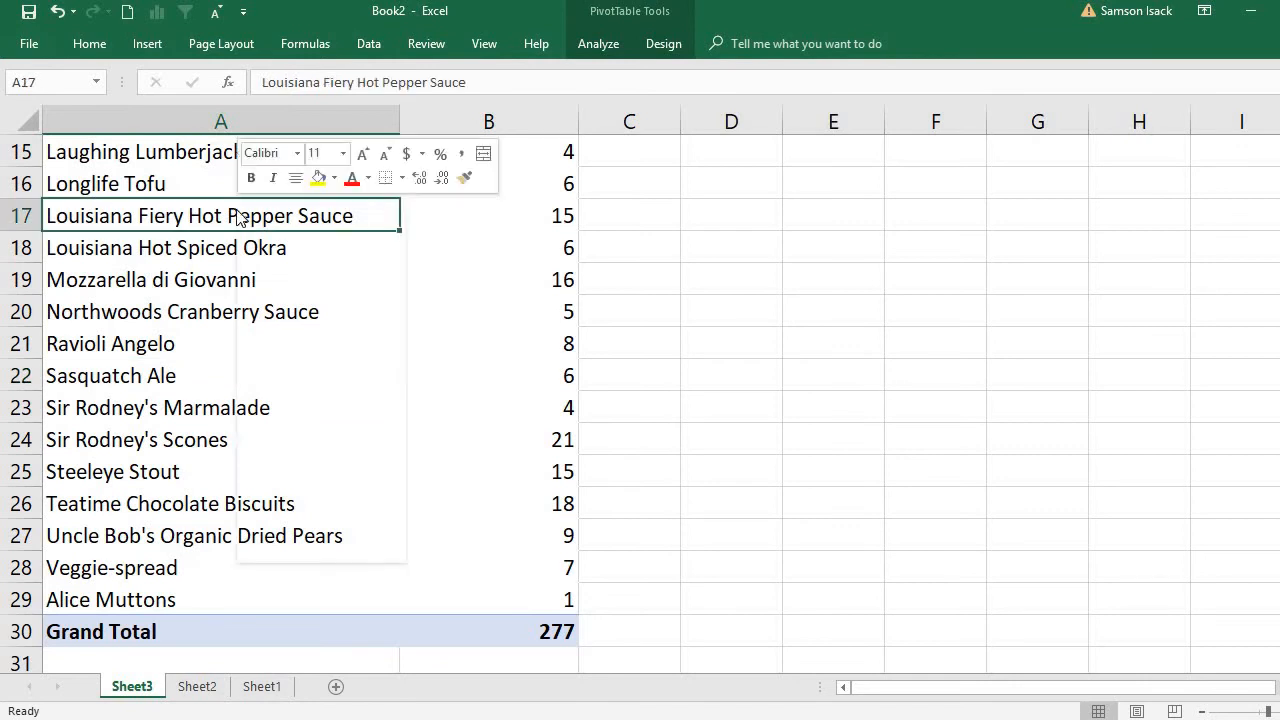
{"action": "left_click", "coordinate": [285, 273]}
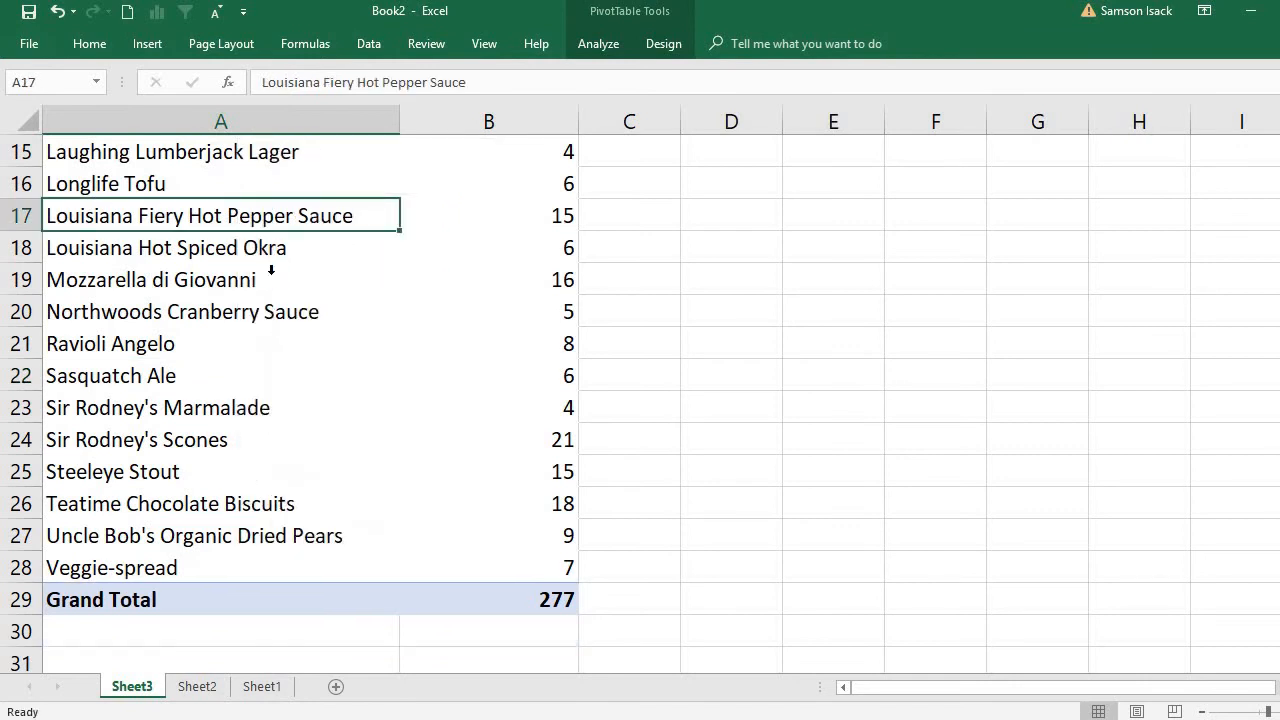
{"action": "scroll", "coordinate": [580, 326], "scroll_direction": "up", "scroll_amount": 5}
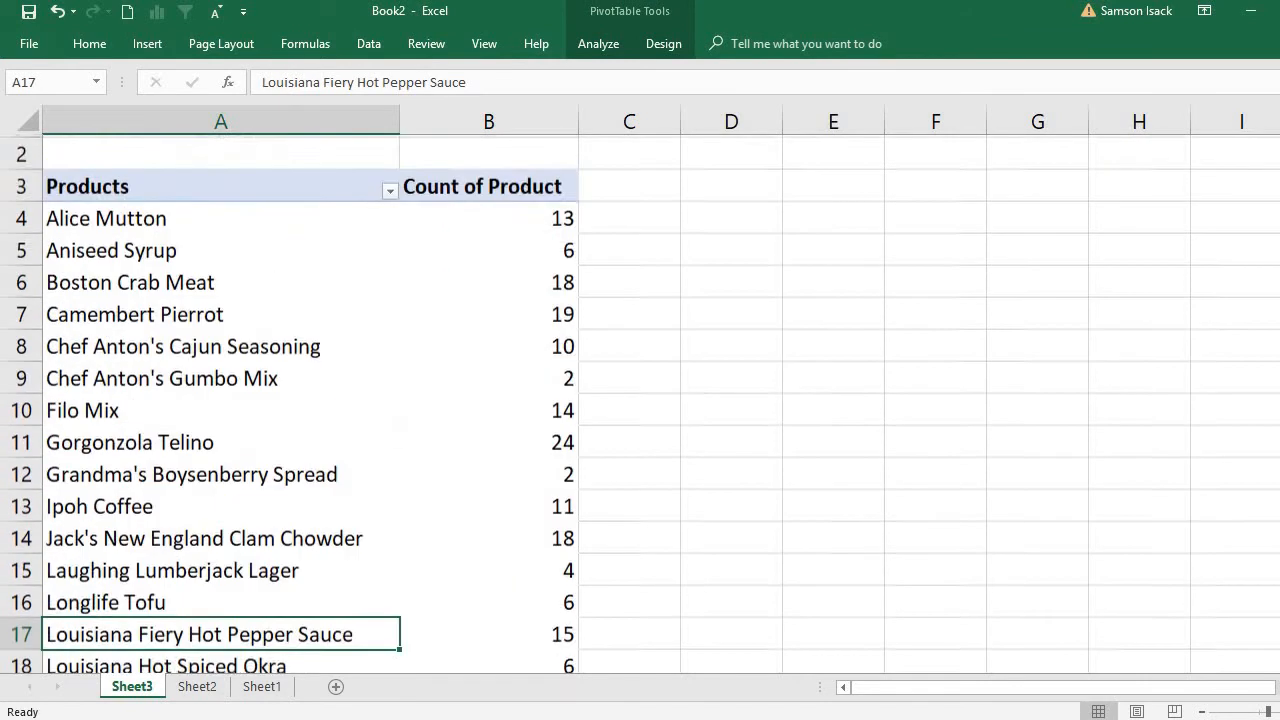
{"action": "left_click", "coordinate": [270, 326]}
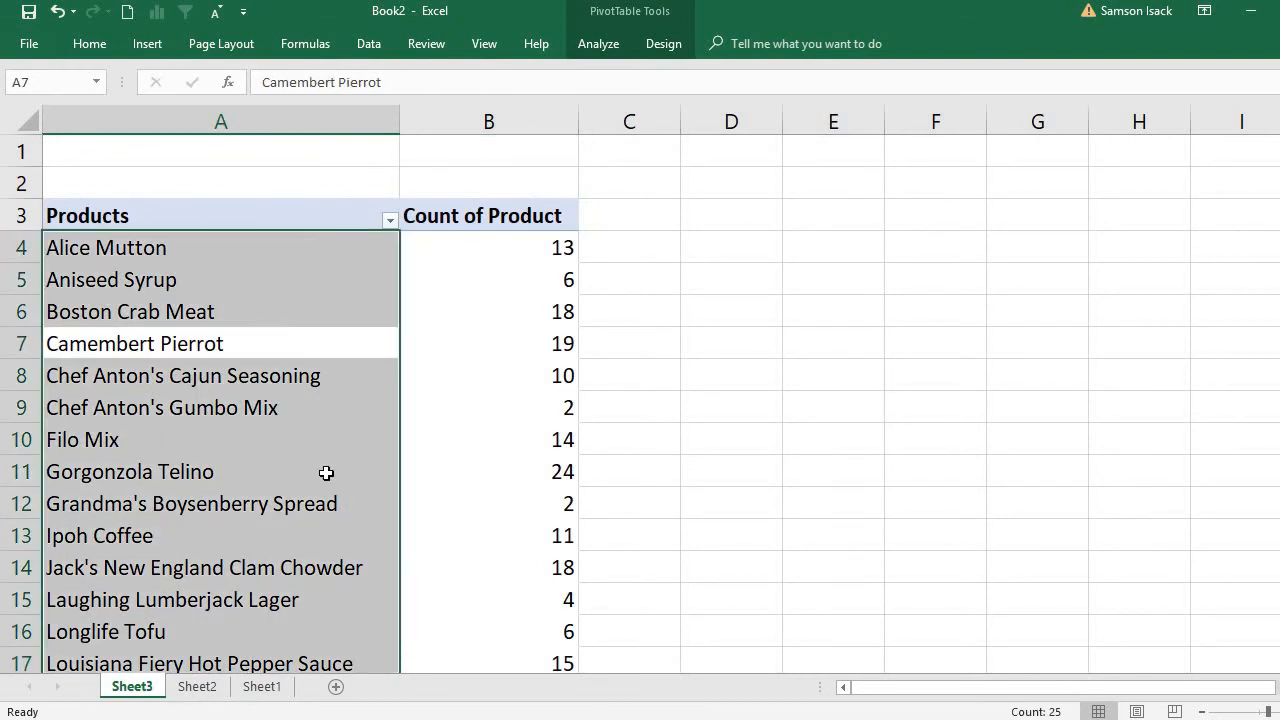
{"action": "left_click", "coordinate": [309, 469]}
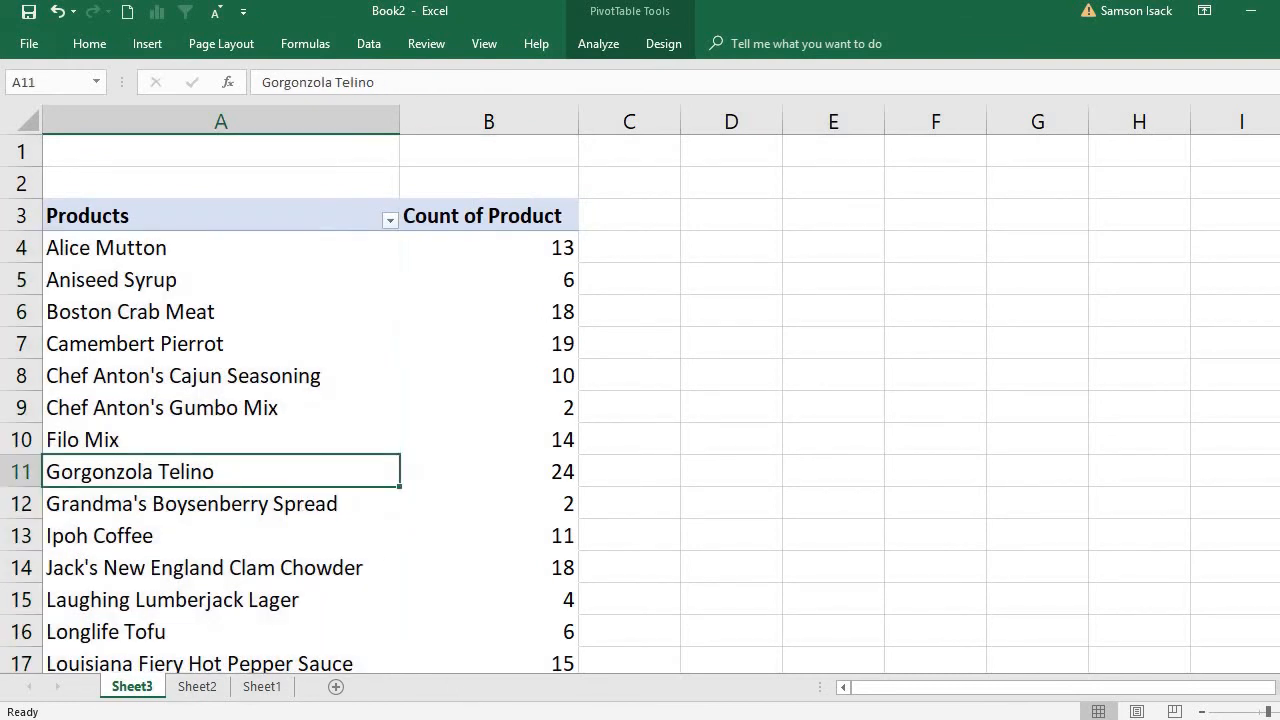
Switch to the DataFiles folder and open the source file Sales_Tab_Delimited.txt
{"action": "mouse_move", "coordinate": [517, 715]}
{"action": "left_click", "coordinate": [445, 680]}
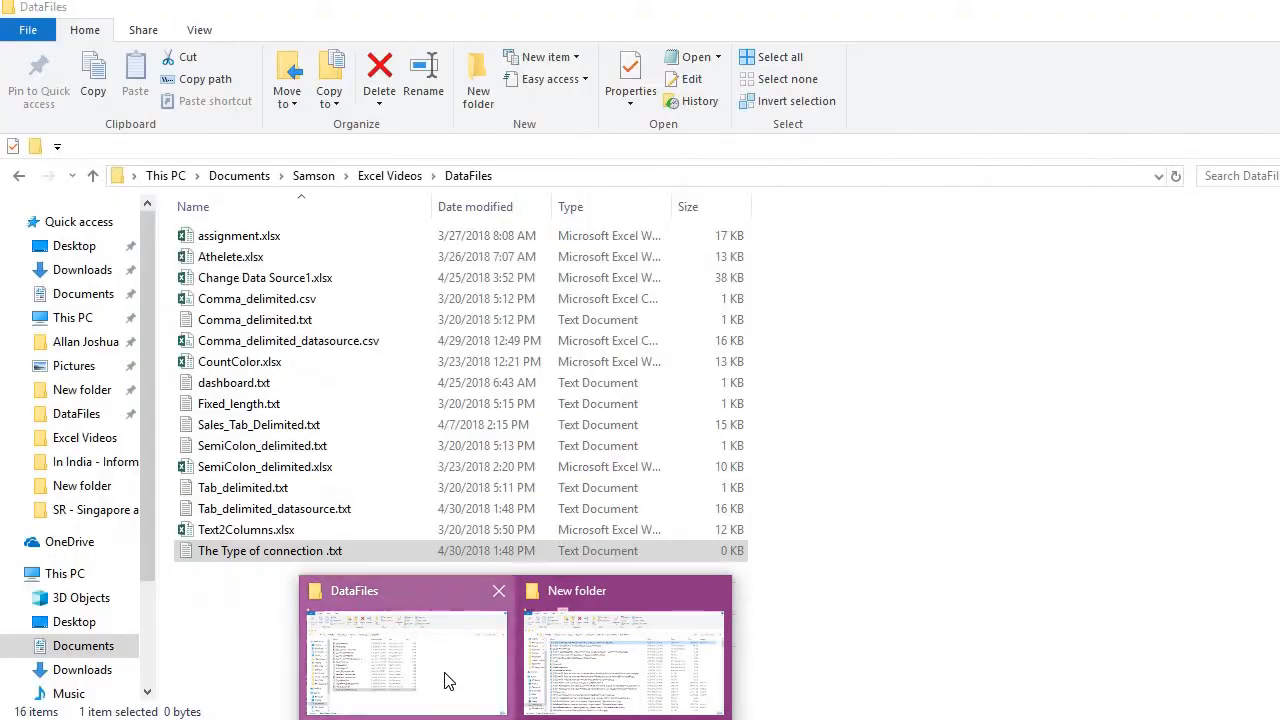
{"action": "double_click", "coordinate": [332, 426]}
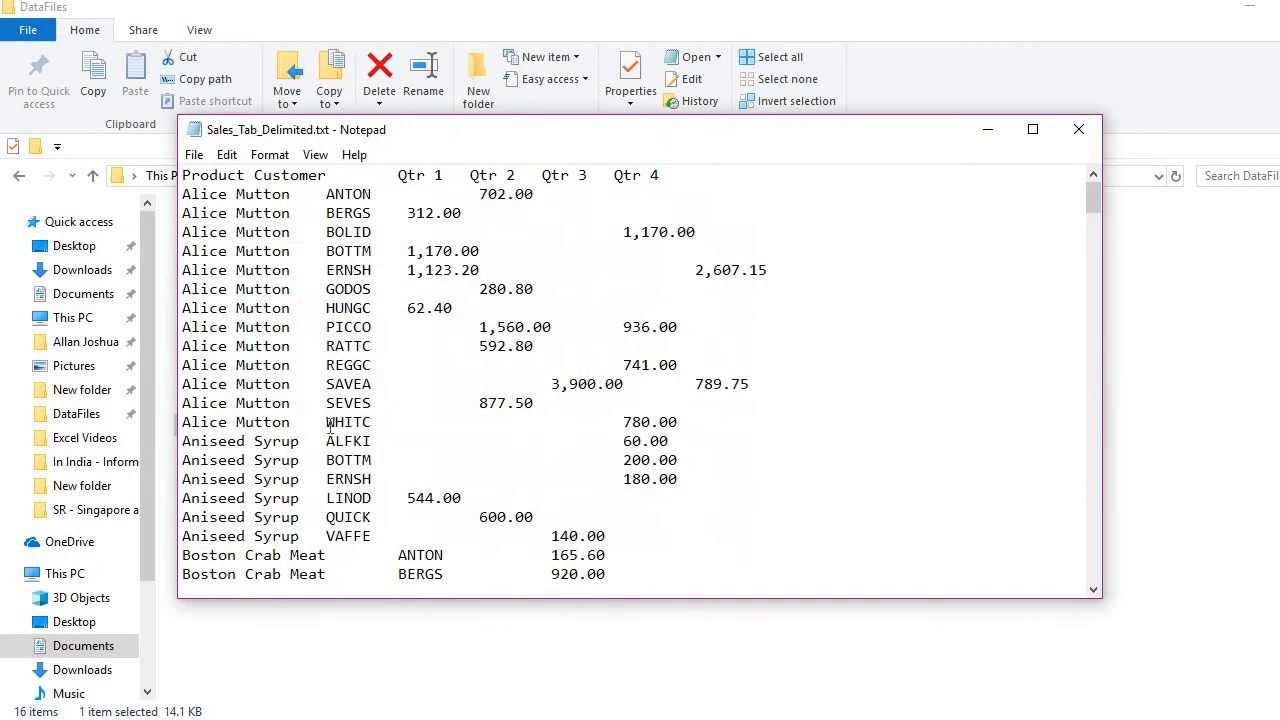
Append 1 to the first Alice Mutton entry, for customer ANTON, and save the text file
{"action": "left_click", "coordinate": [294, 194]}
{"action": "type", "text": "1"}
{"action": "left_click", "coordinate": [203, 157]}
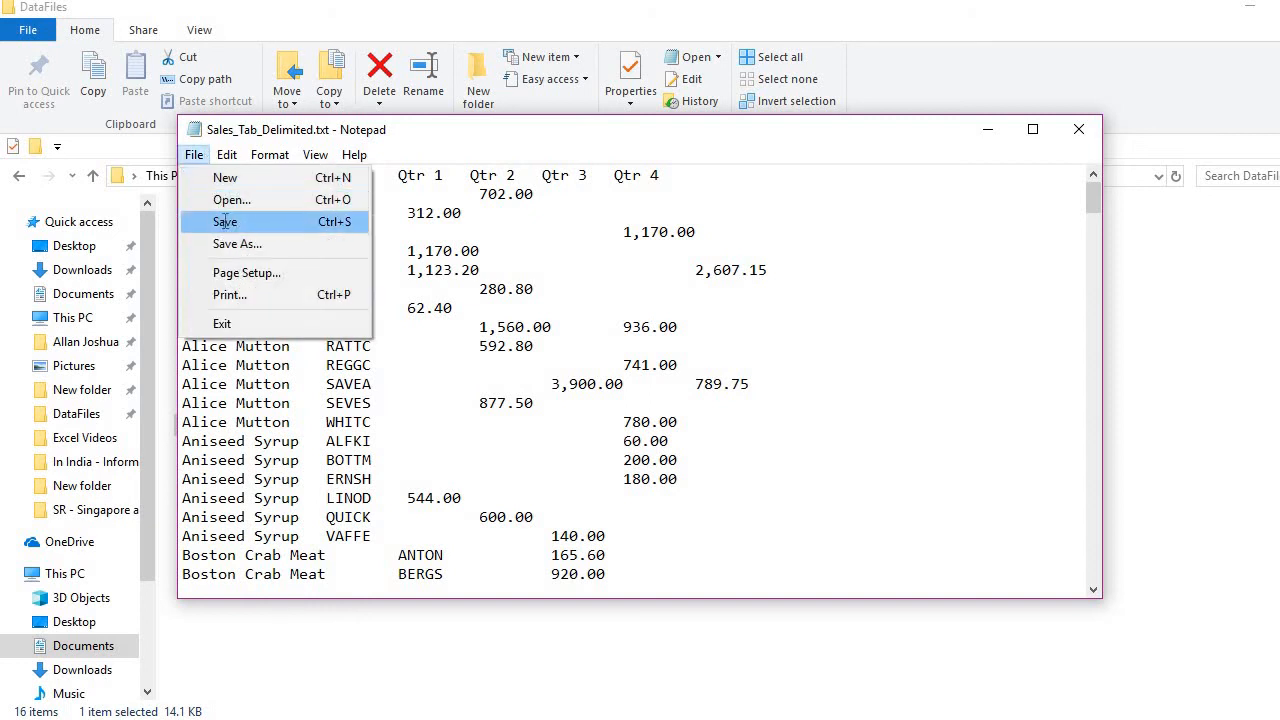
{"action": "left_click", "coordinate": [228, 225]}
Switch back to Book2 in Excel, refresh the PivotTable on Sheet3, and review its product list through the Grand Total row
{"action": "left_click", "coordinate": [562, 719]}
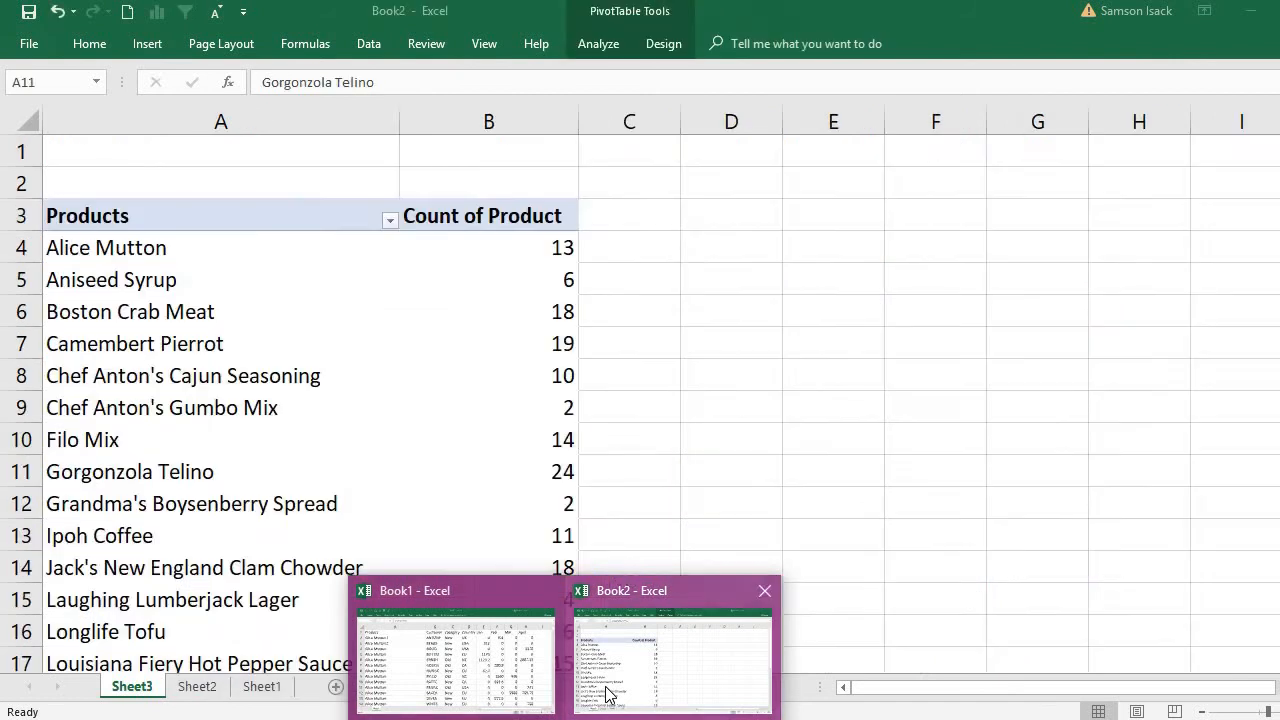
{"action": "left_click", "coordinate": [610, 695]}
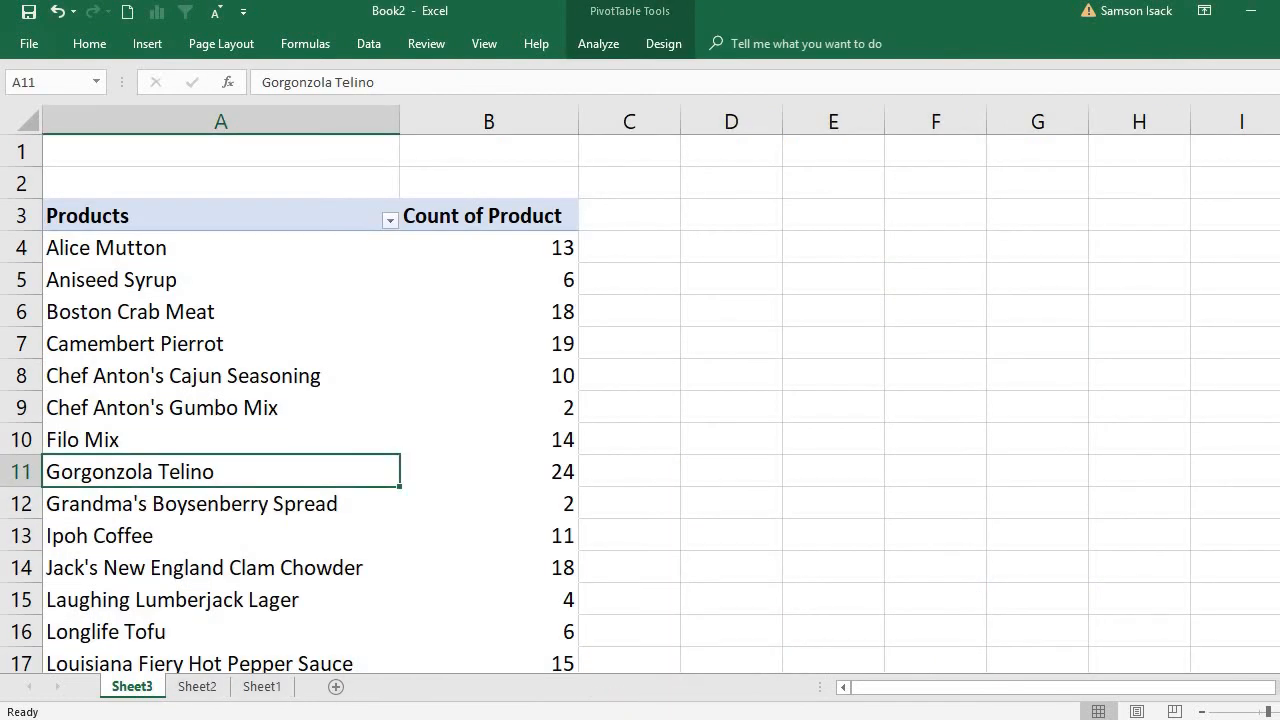
{"action": "left_click", "coordinate": [145, 260]}
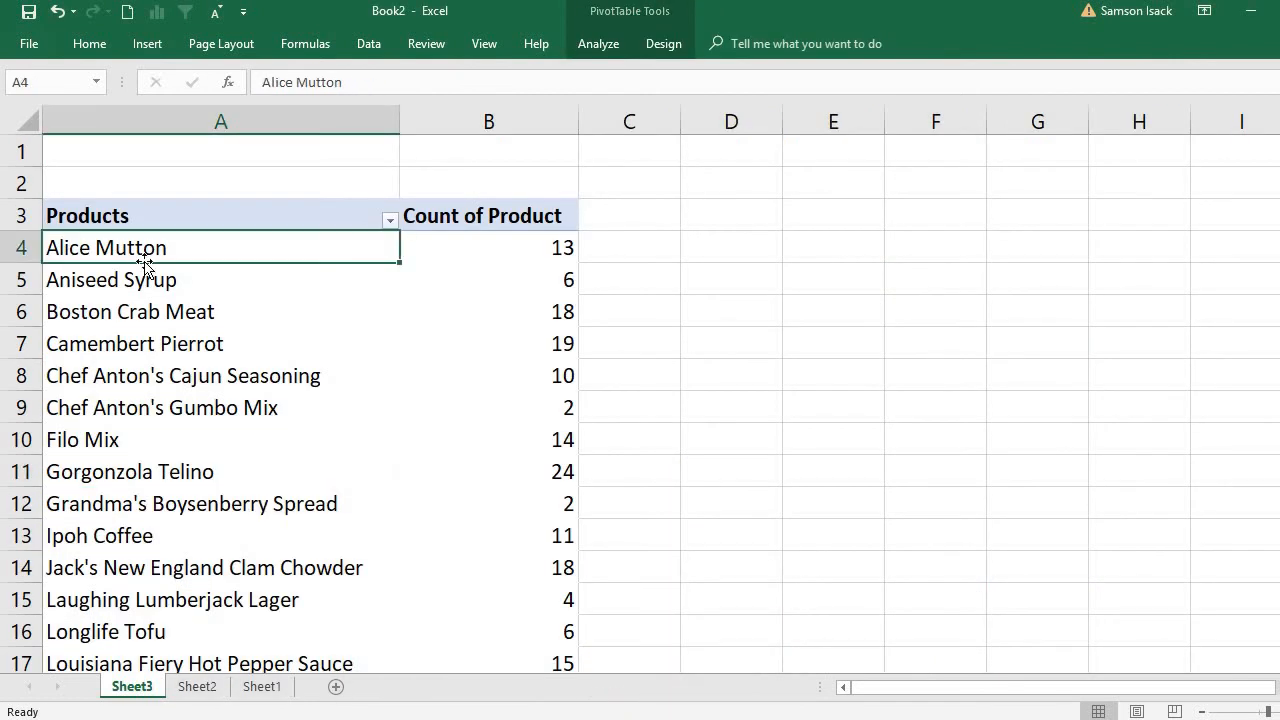
{"action": "left_click", "coordinate": [152, 340]}
{"action": "right_click", "coordinate": [152, 340]}
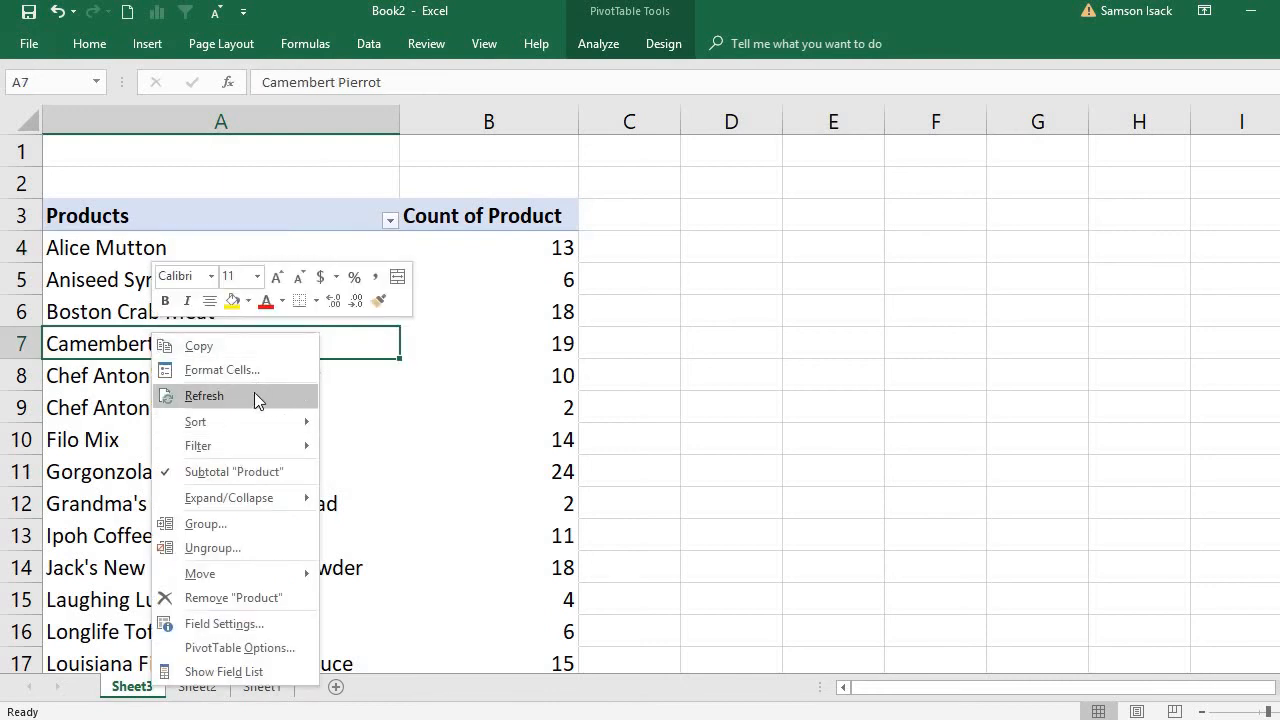
{"action": "left_click", "coordinate": [205, 395]}
{"action": "left_click", "coordinate": [254, 388]}
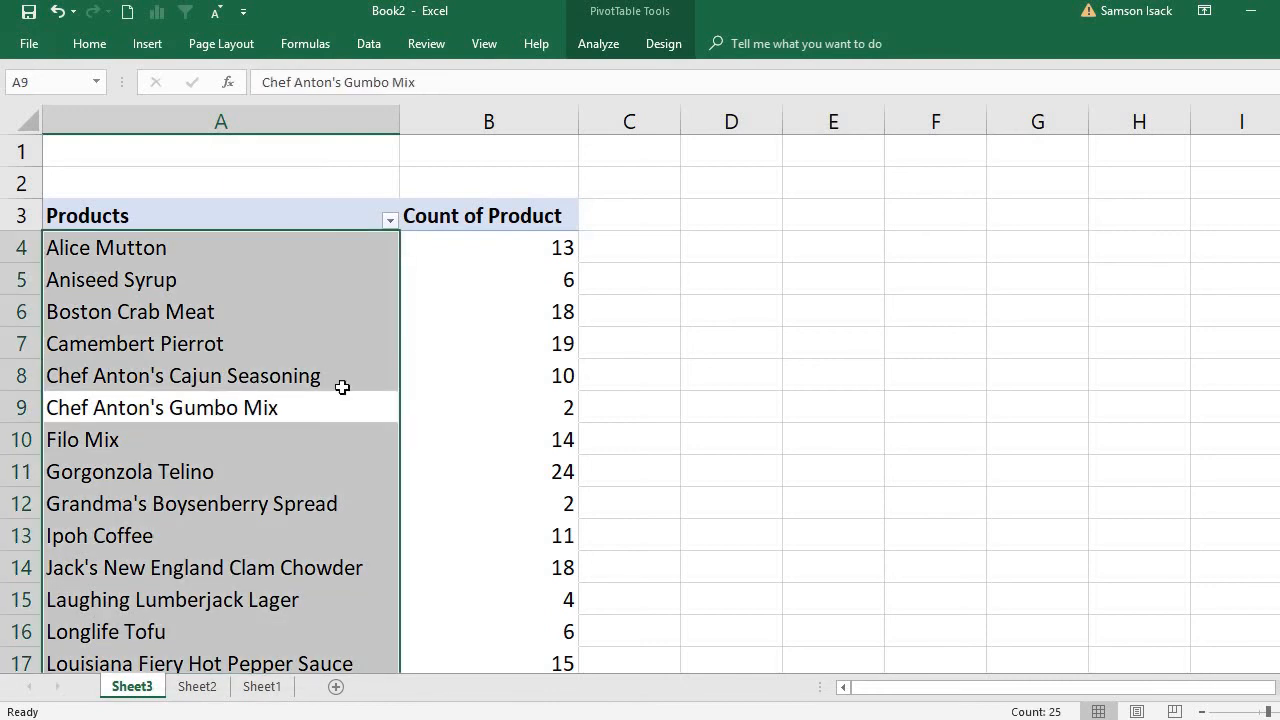
{"action": "left_click", "coordinate": [280, 314]}
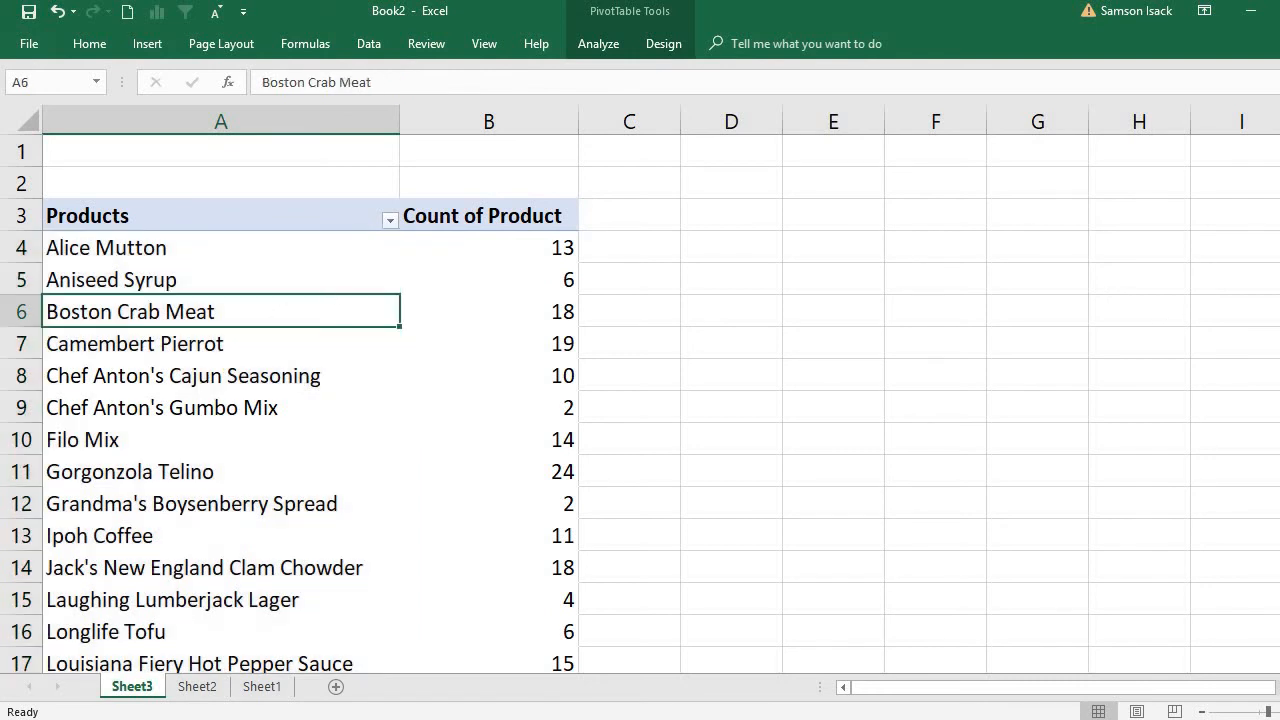
{"action": "scroll", "coordinate": [1270, 290], "scroll_direction": "down", "scroll_amount": 5}
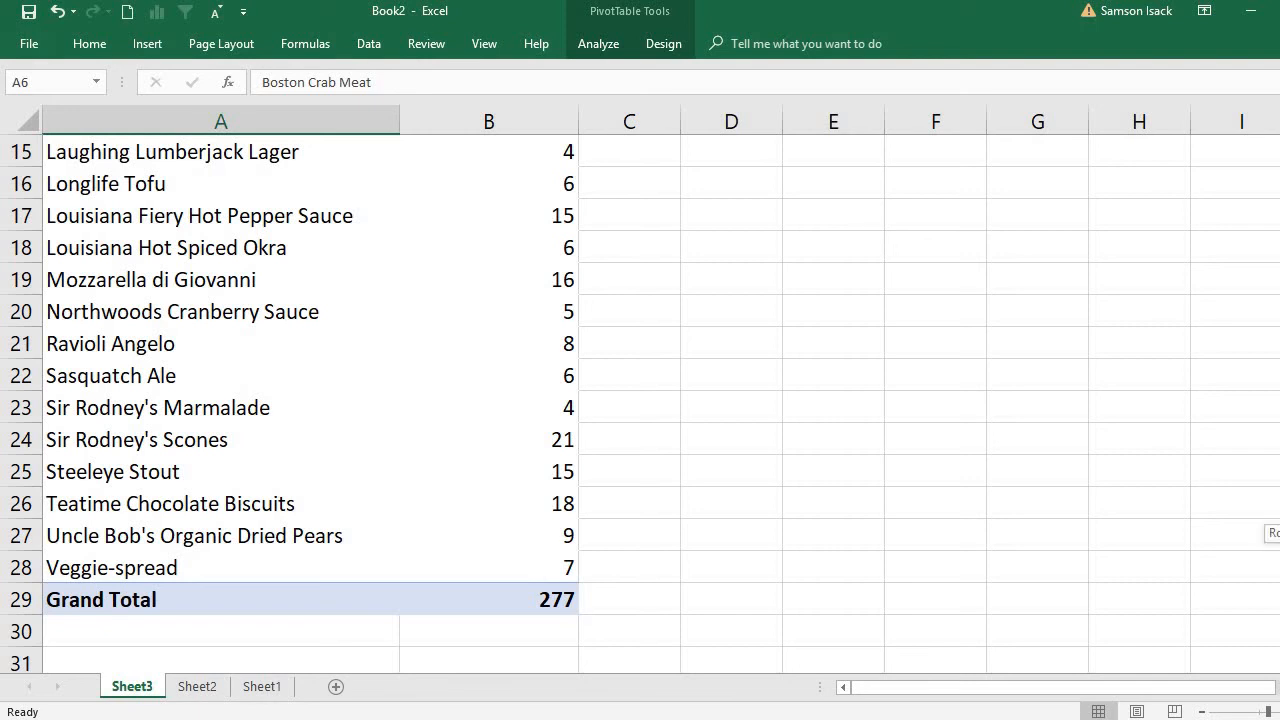
Refresh the imported data on Sheet2 from Sales_Tab_Delimited.txt and check the product entry for customer ANTON
{"action": "scroll", "coordinate": [1270, 535], "scroll_direction": "up", "scroll_amount": 5}
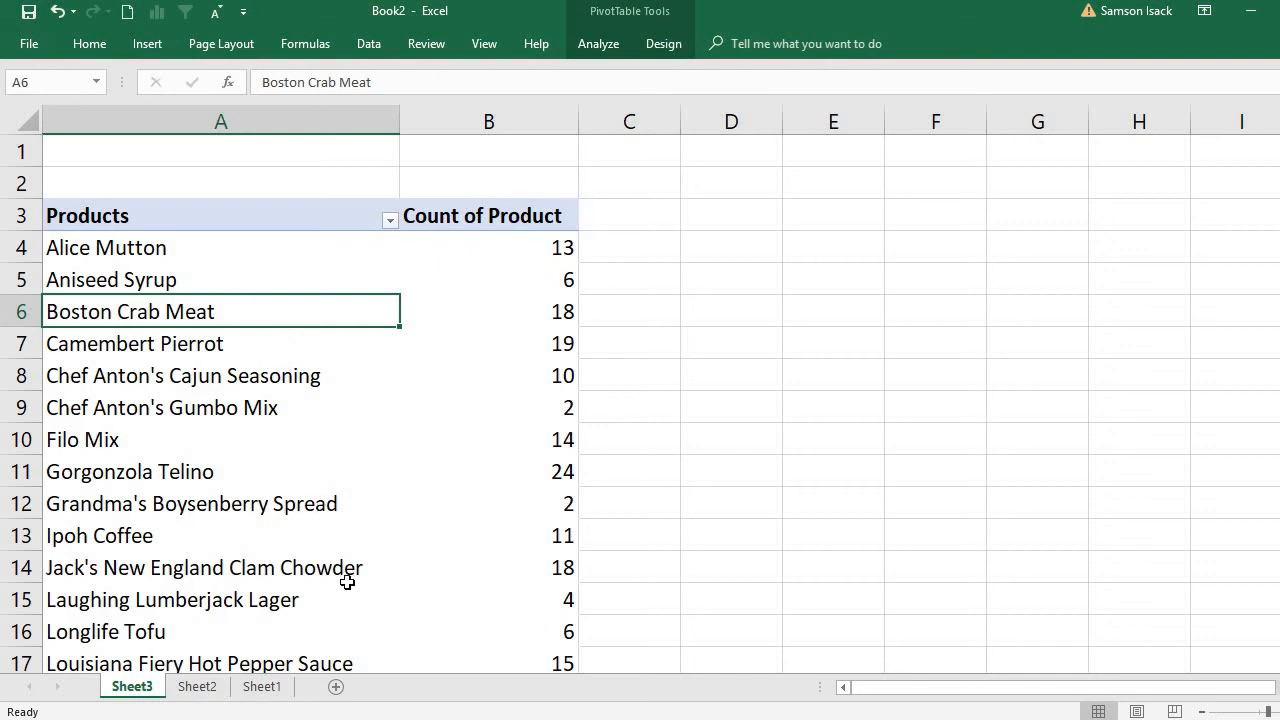
{"action": "left_click", "coordinate": [197, 686]}
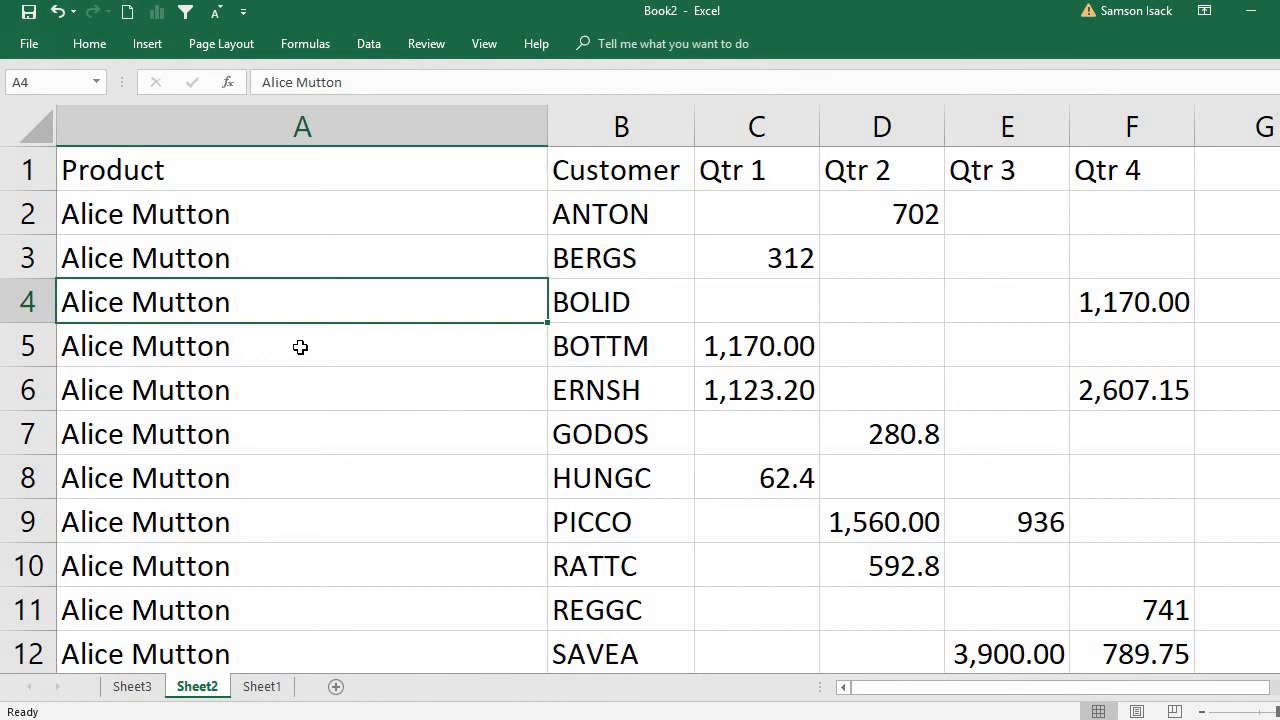
{"action": "left_click", "coordinate": [136, 693]}
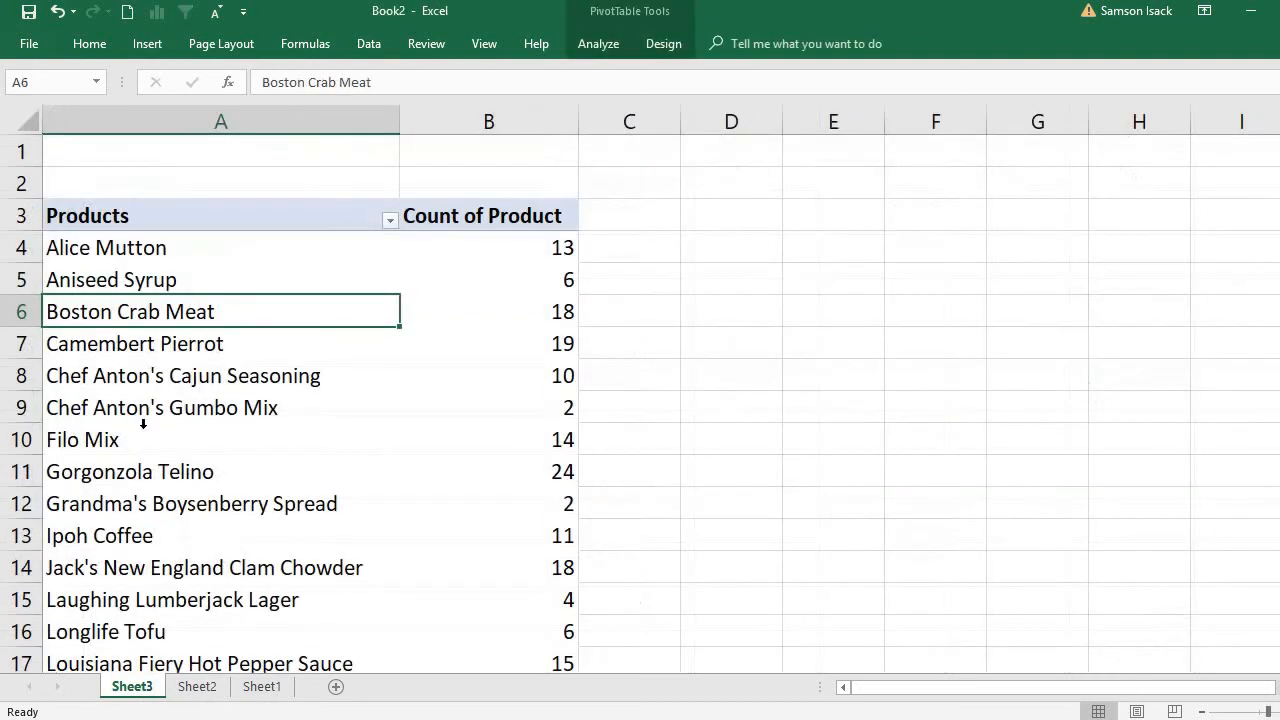
{"action": "left_click", "coordinate": [197, 688]}
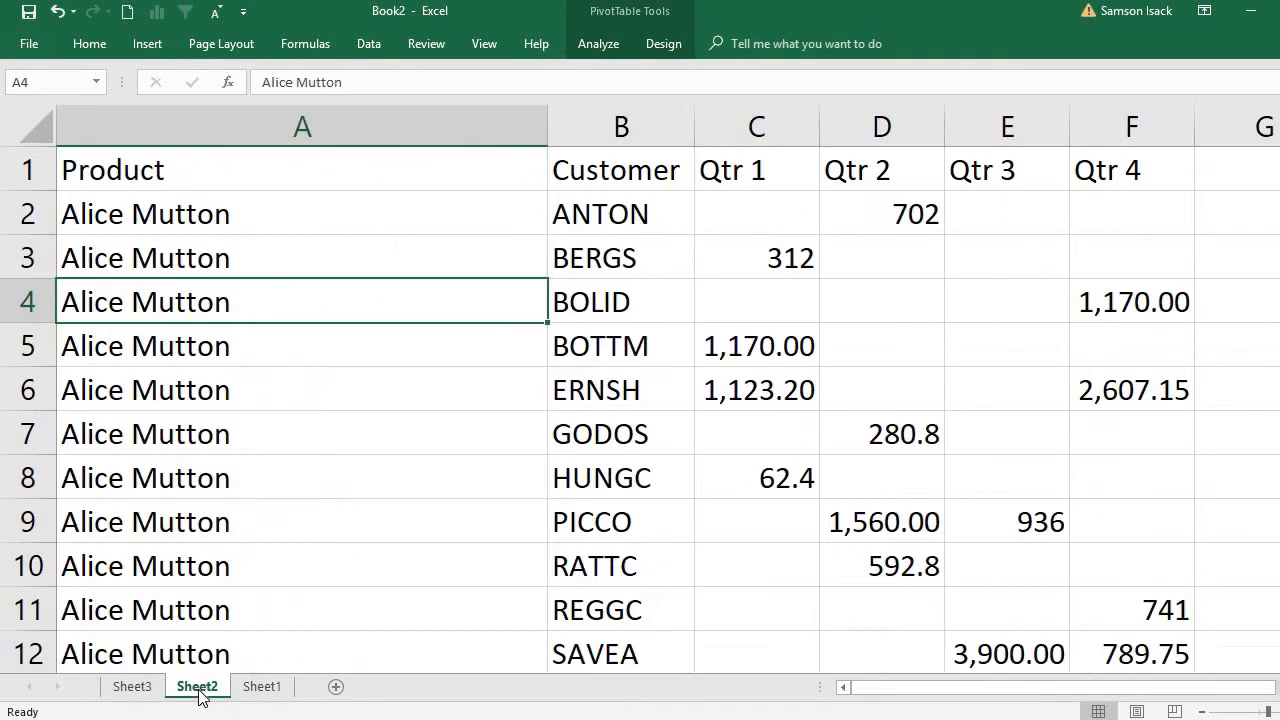
{"action": "left_click", "coordinate": [286, 337]}
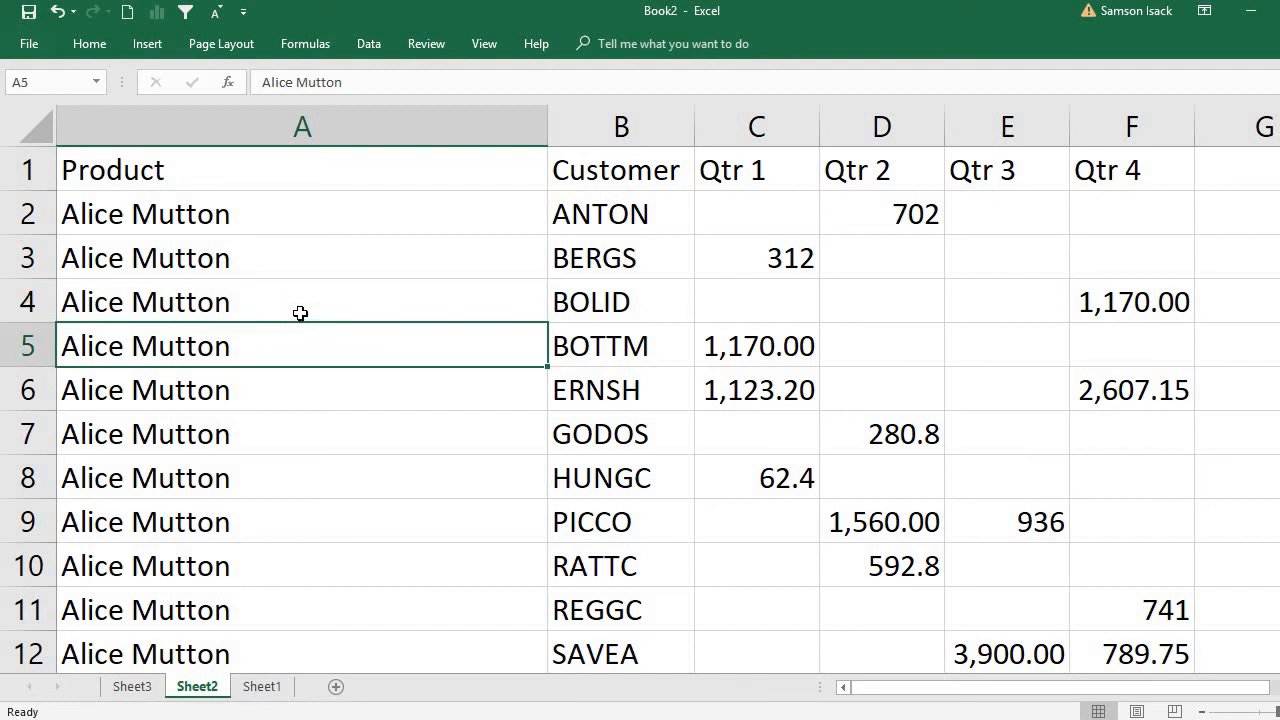
{"action": "right_click", "coordinate": [310, 310]}
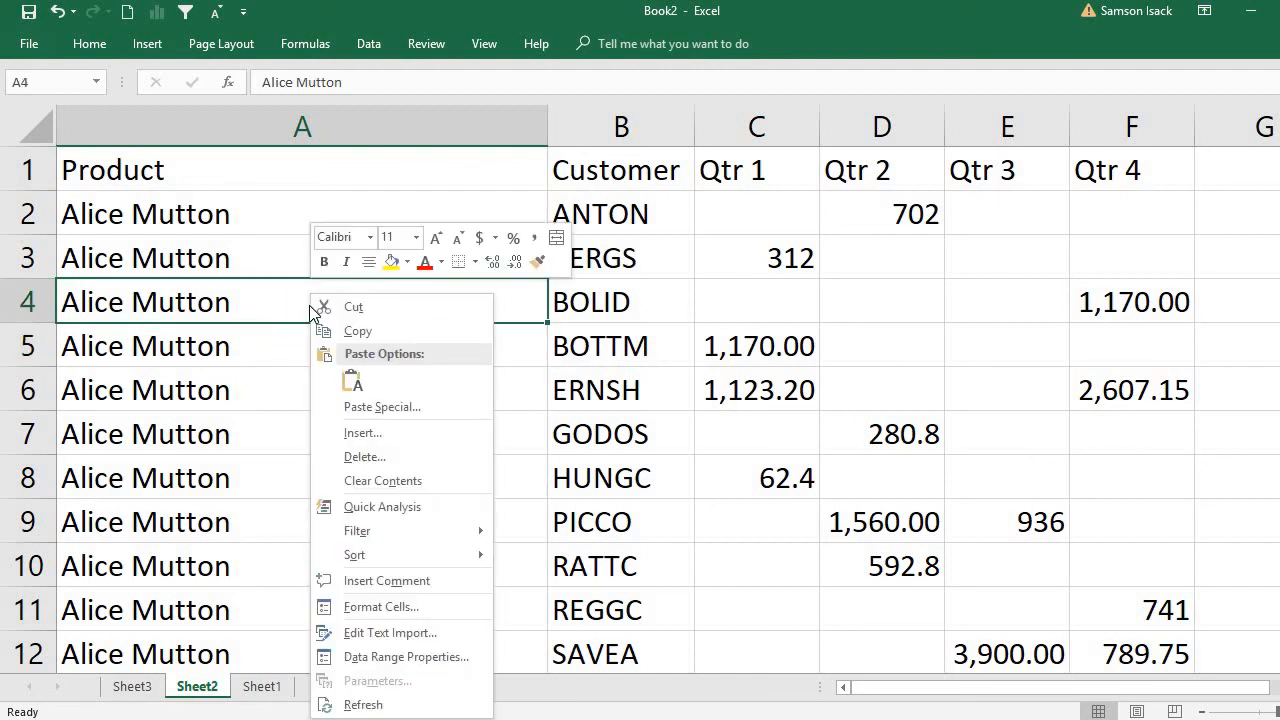
{"action": "left_click", "coordinate": [383, 705]}
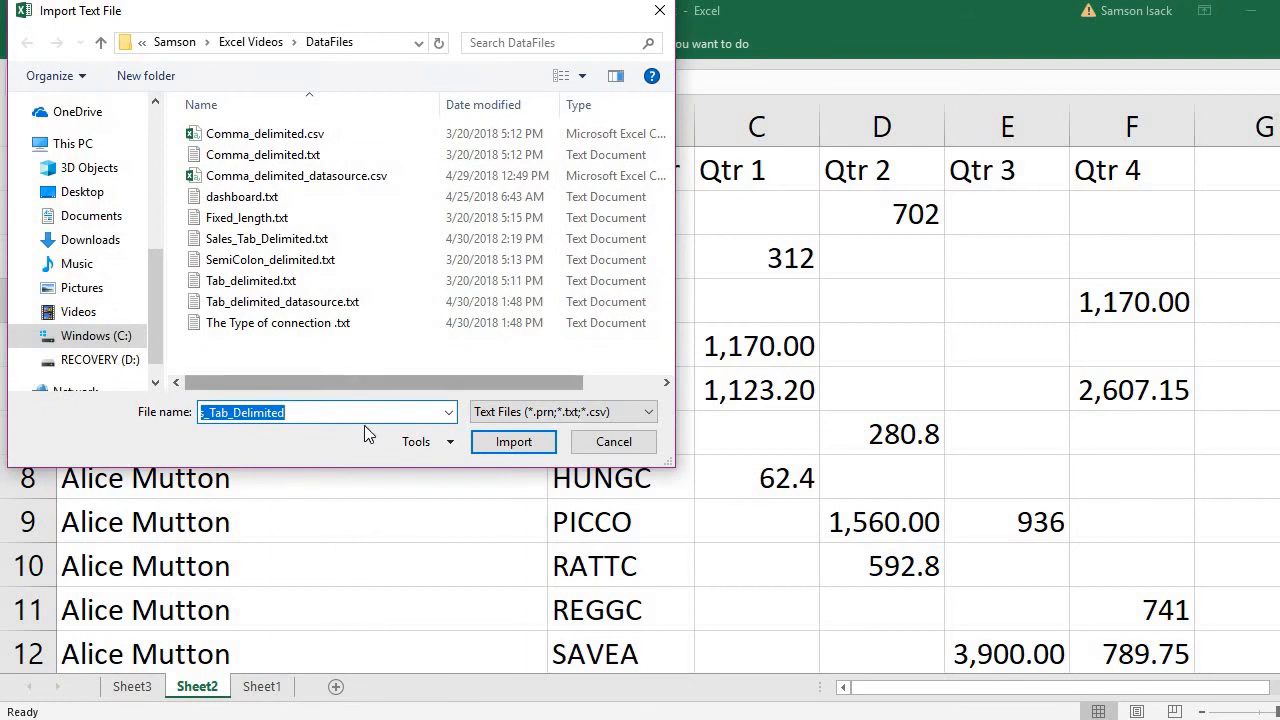
{"action": "left_click", "coordinate": [368, 418]}
{"action": "double_click", "coordinate": [296, 413]}
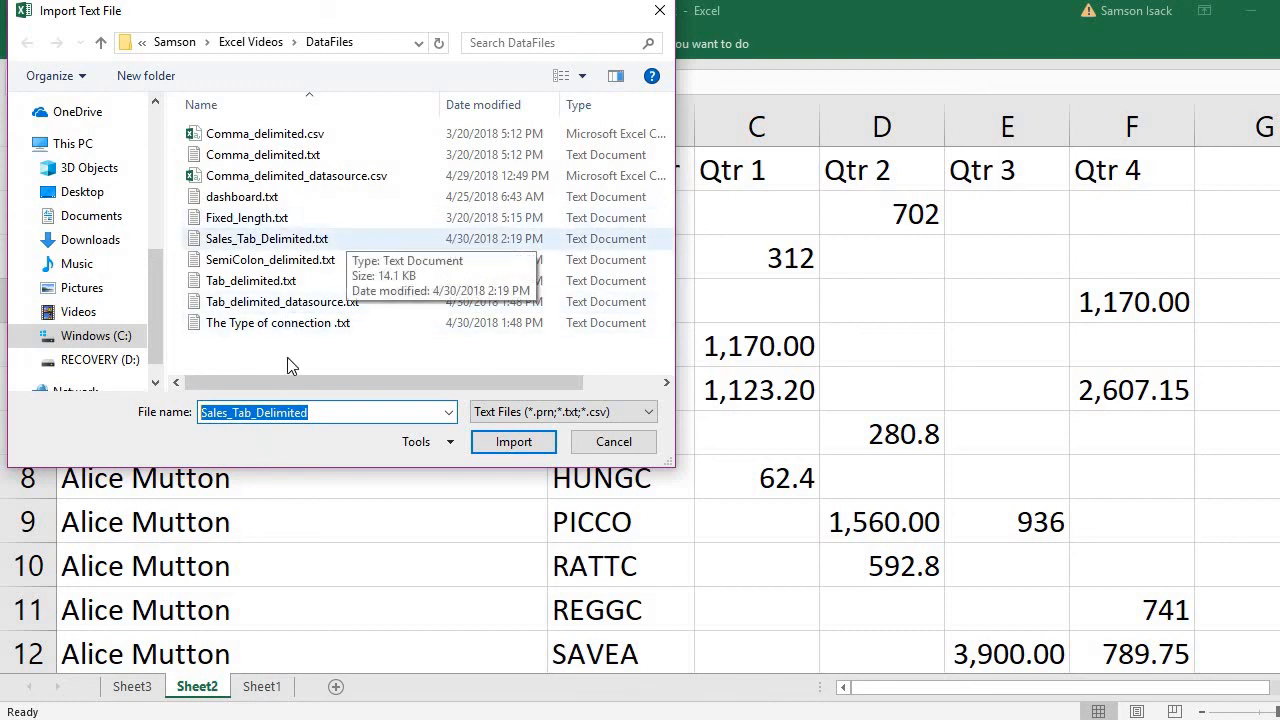
{"action": "left_click", "coordinate": [516, 449]}
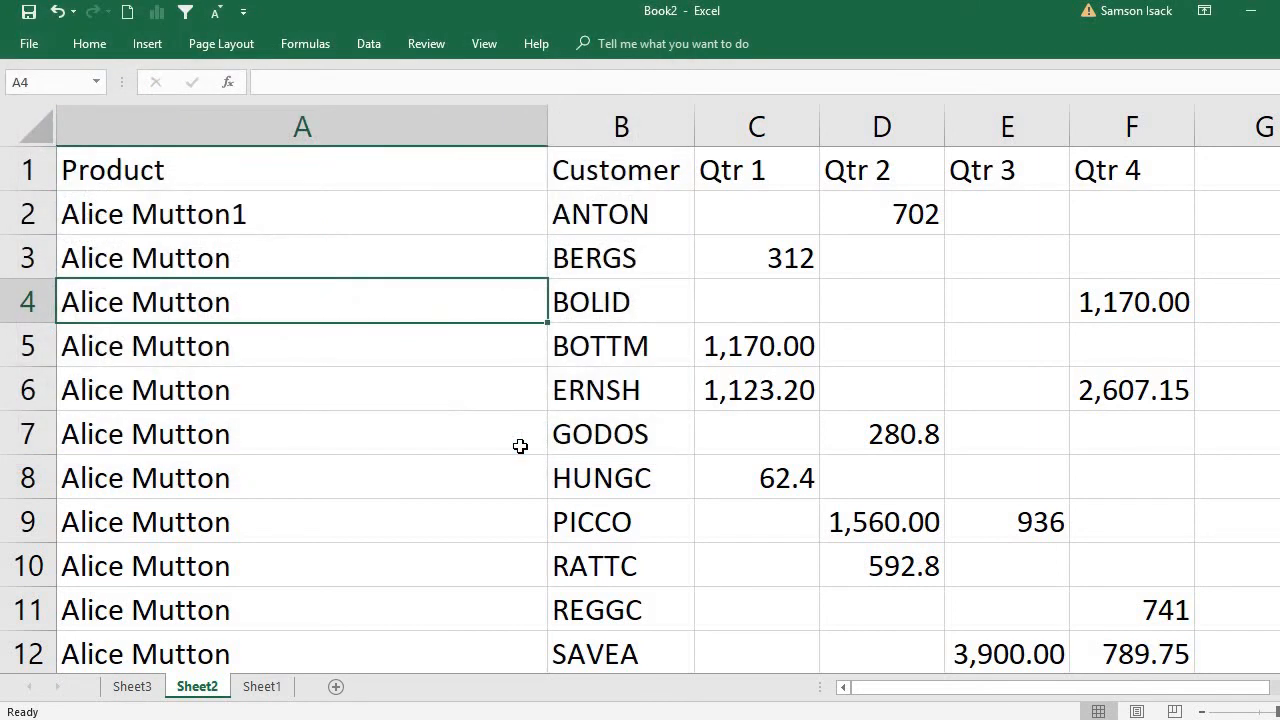
{"action": "left_click", "coordinate": [382, 228]}
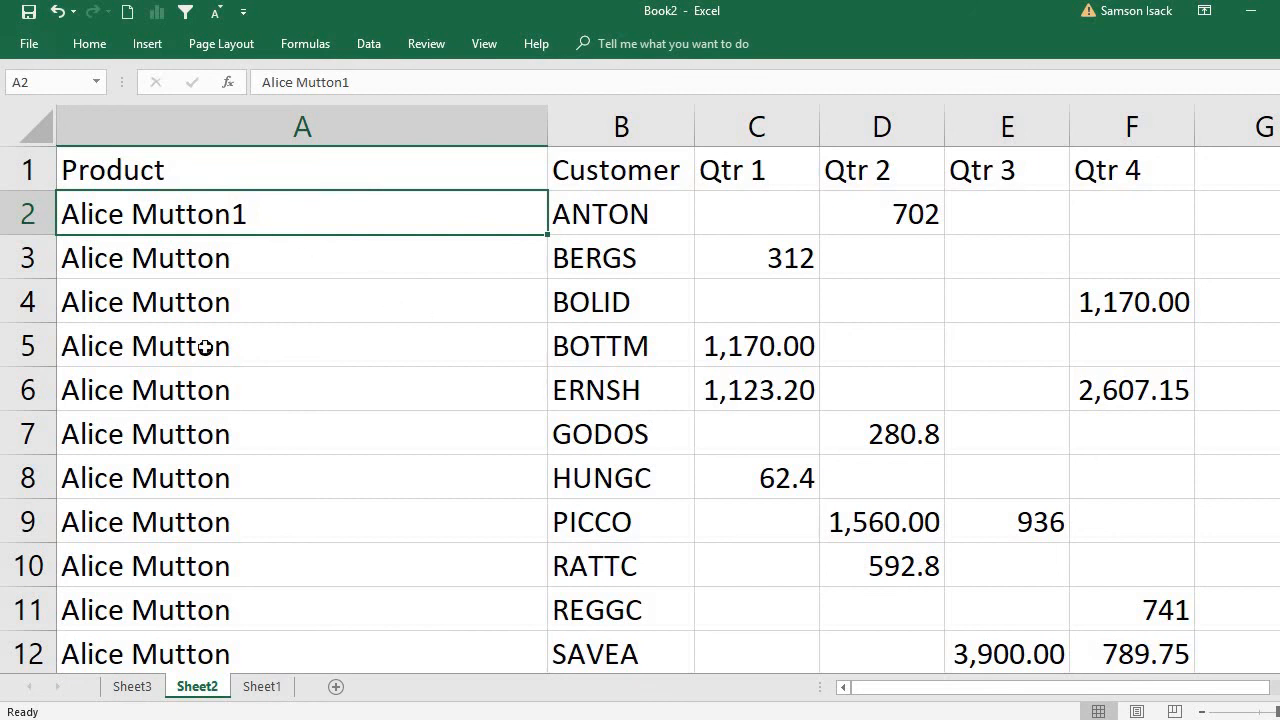
Refresh the PivotTable on Sheet3 and check the Alice Mutton1 row above the Grand Total
{"action": "left_click", "coordinate": [129, 687]}
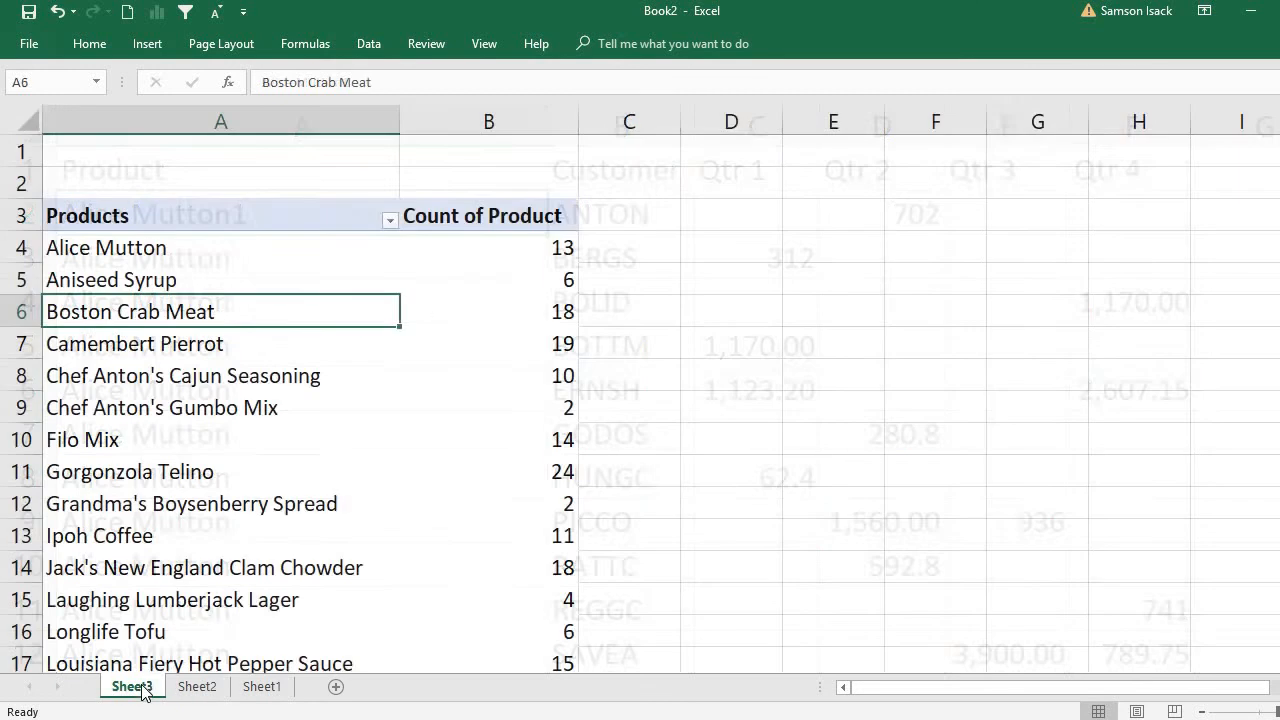
{"action": "right_click", "coordinate": [292, 309]}
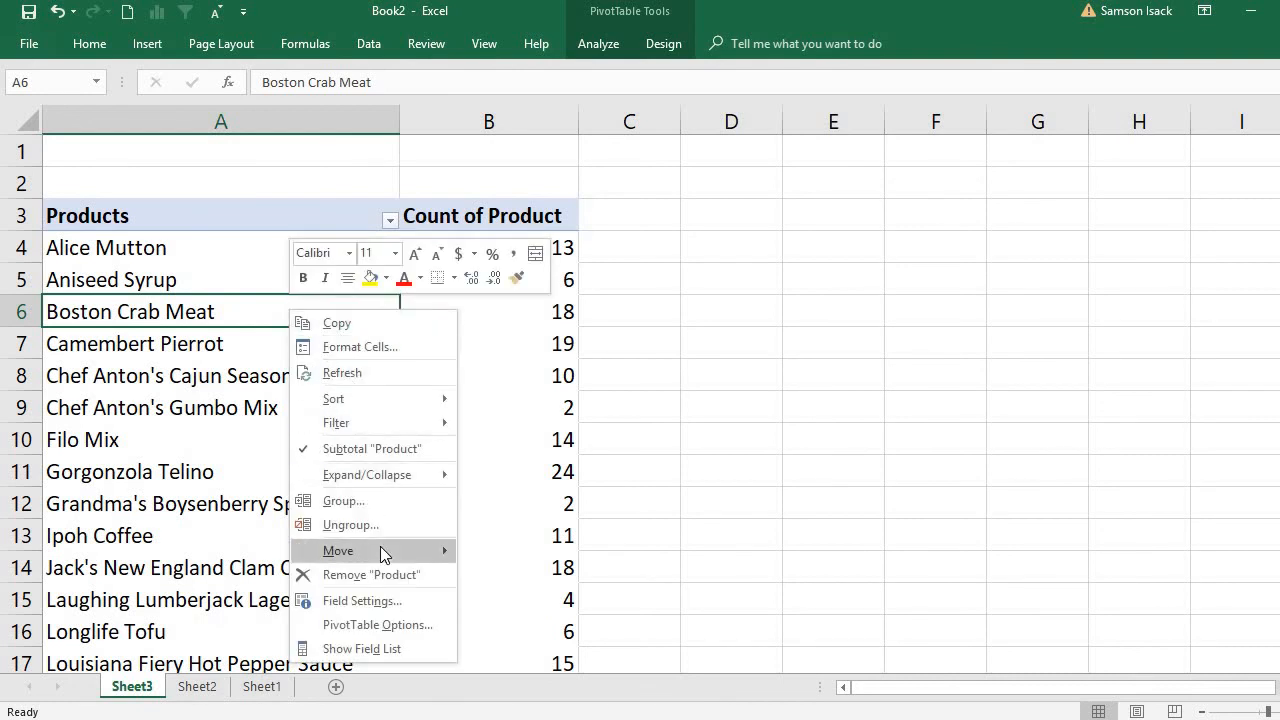
{"action": "left_click", "coordinate": [390, 376]}
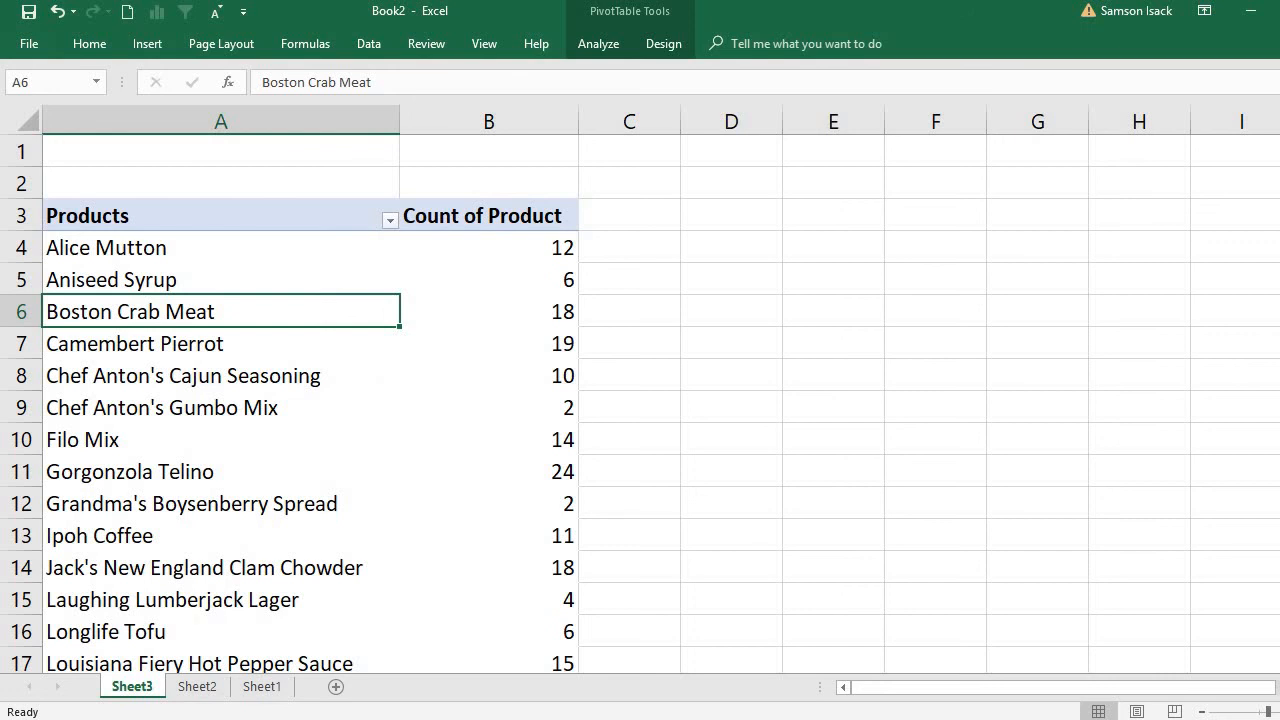
{"action": "scroll", "coordinate": [1272, 374], "scroll_direction": "down", "scroll_amount": 5}
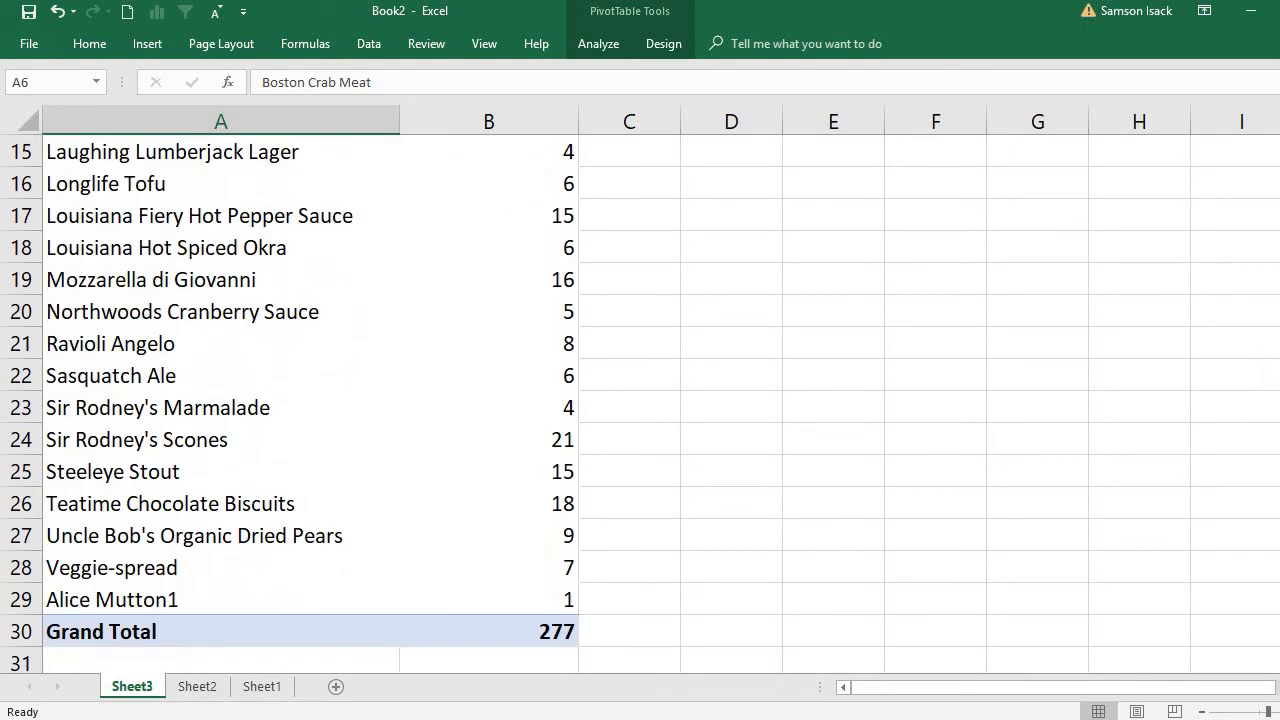
{"action": "left_click", "coordinate": [215, 609]}
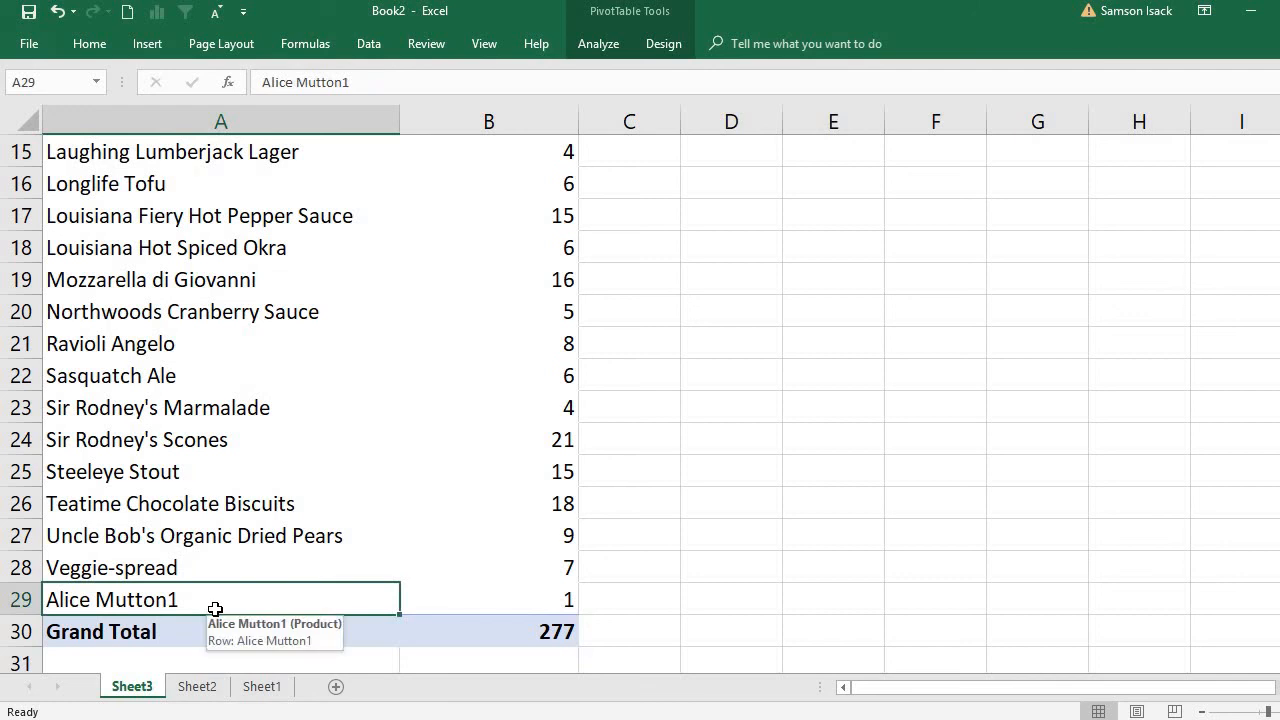
Compare the refreshed product entries on Sheet2 with the PivotTable rows on Sheet3
{"action": "left_click", "coordinate": [211, 698]}
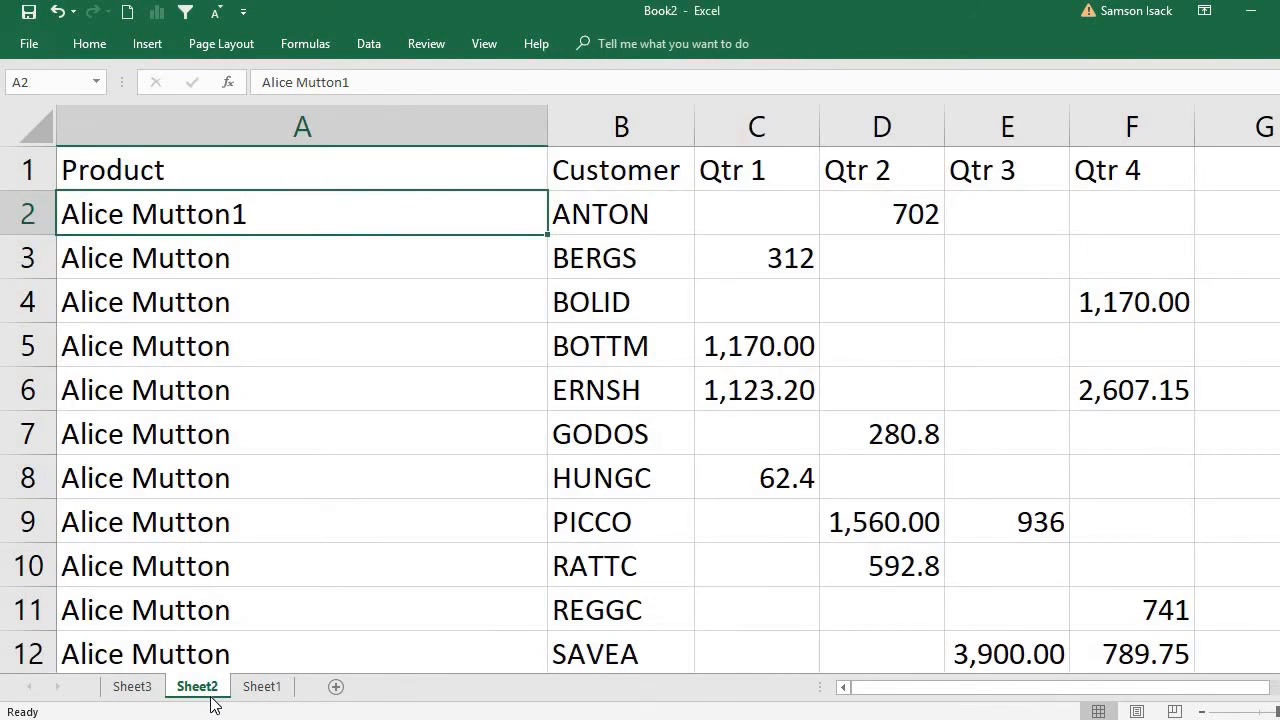
{"action": "left_click", "coordinate": [231, 305]}
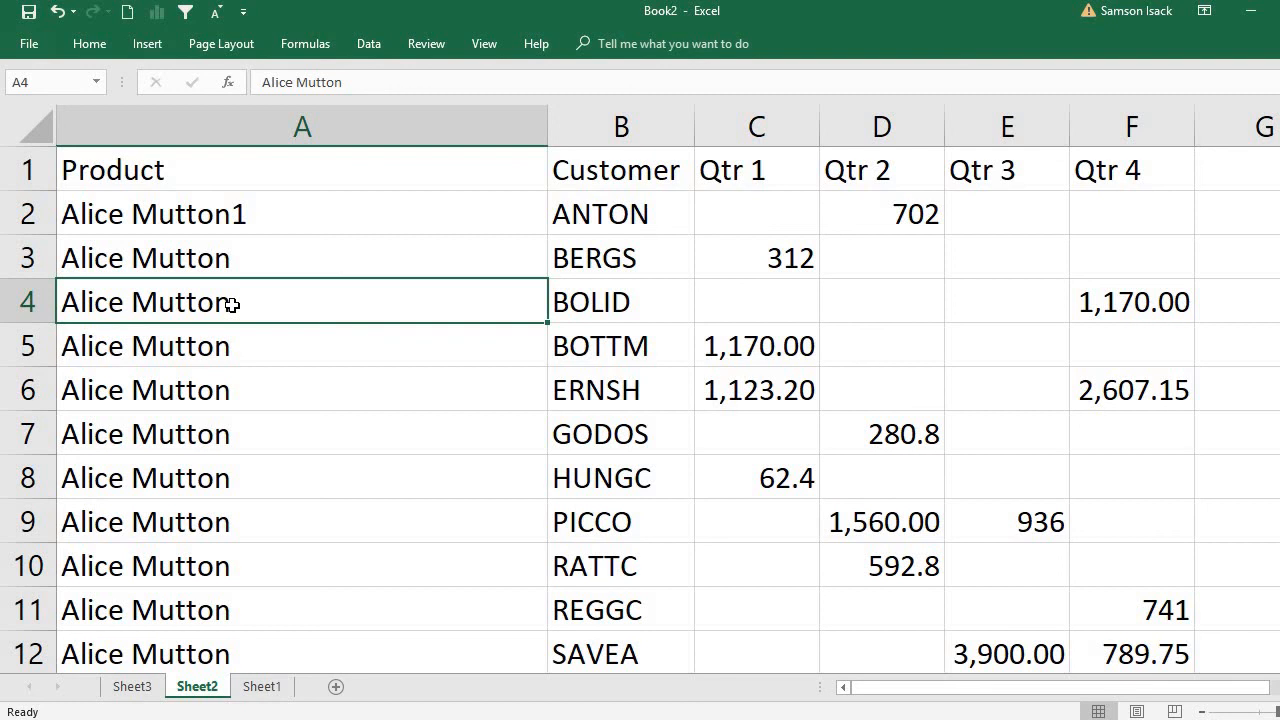
{"action": "left_click", "coordinate": [150, 470]}
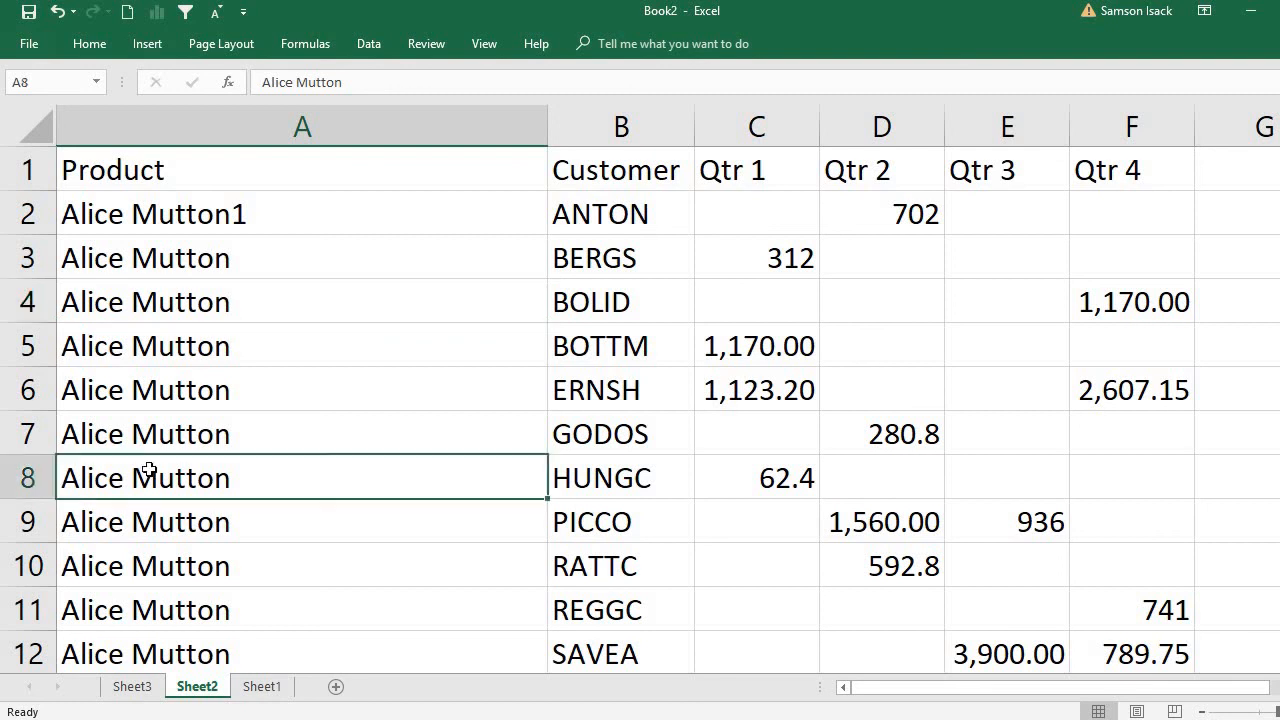
{"action": "left_click", "coordinate": [132, 686]}
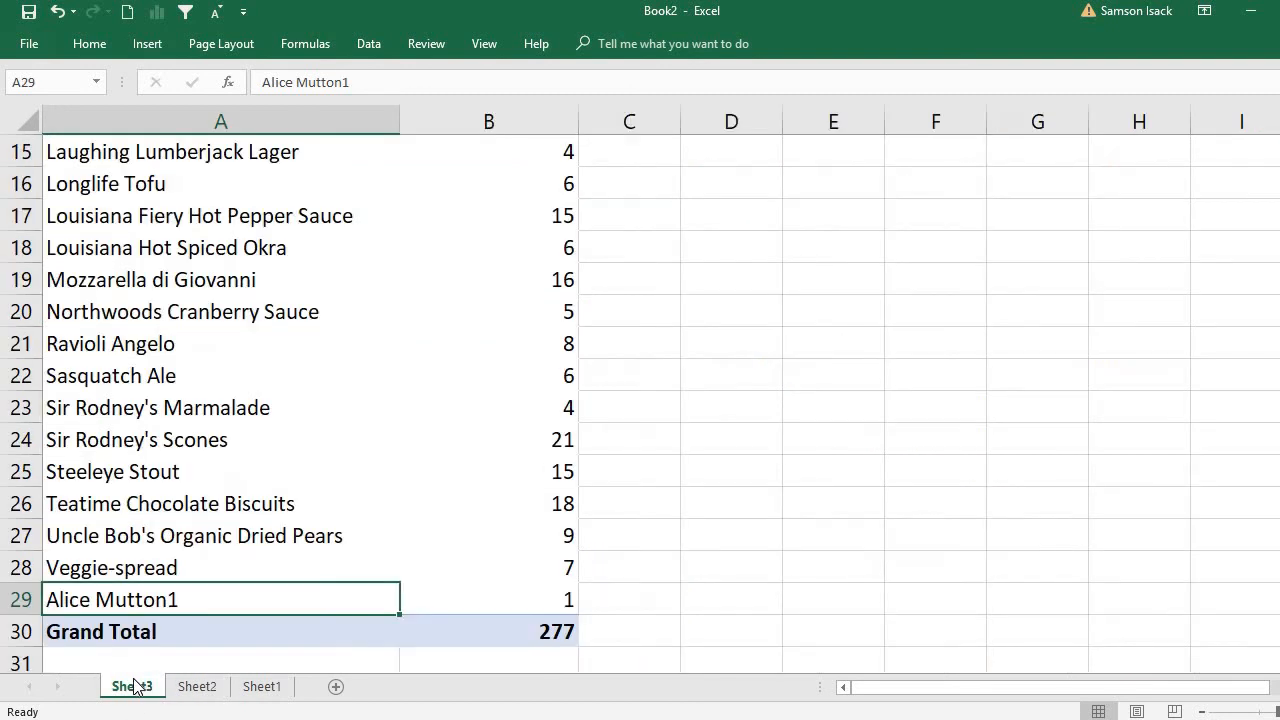
{"action": "left_click", "coordinate": [215, 536]}
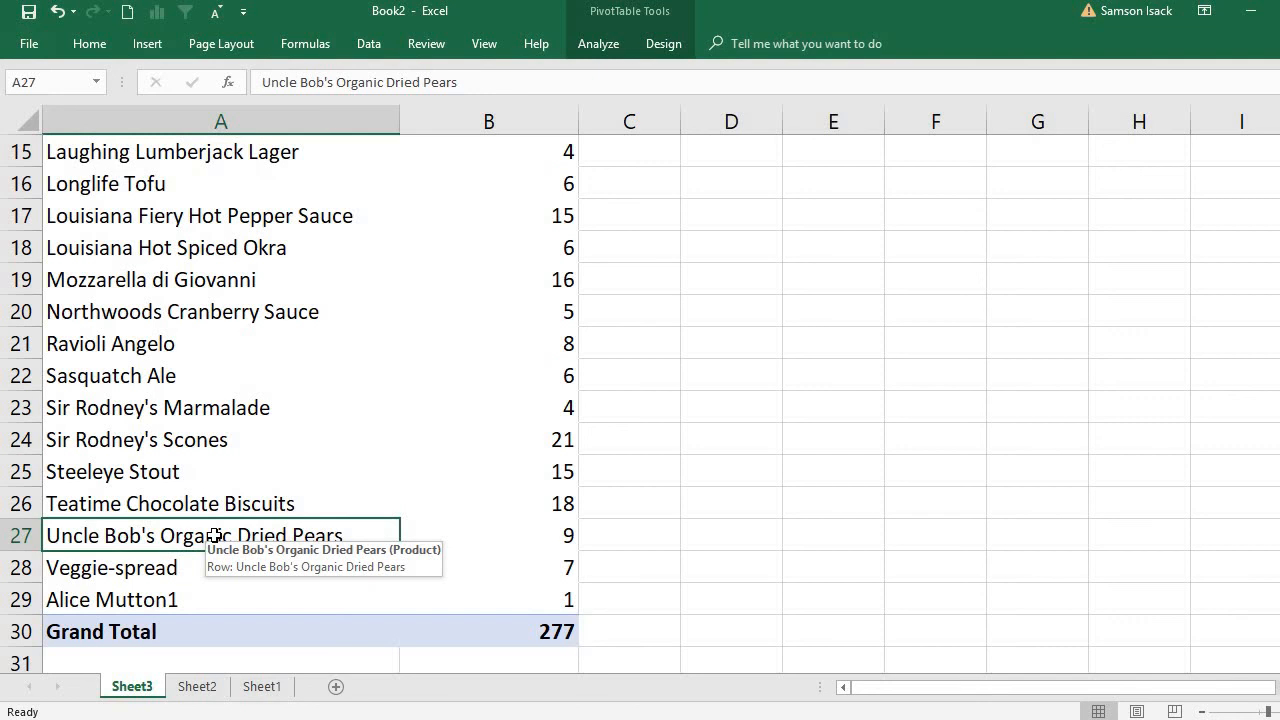
{"action": "right_click", "coordinate": [212, 398]}
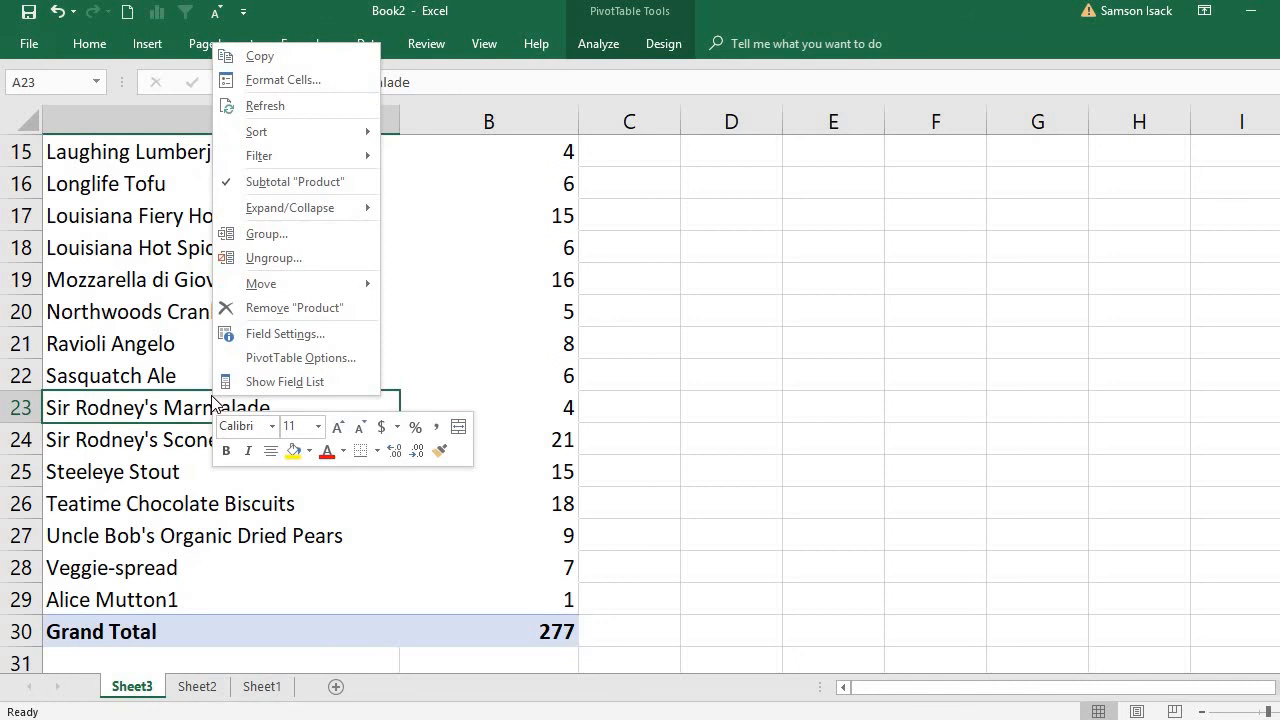
{"action": "left_click", "coordinate": [182, 686]}
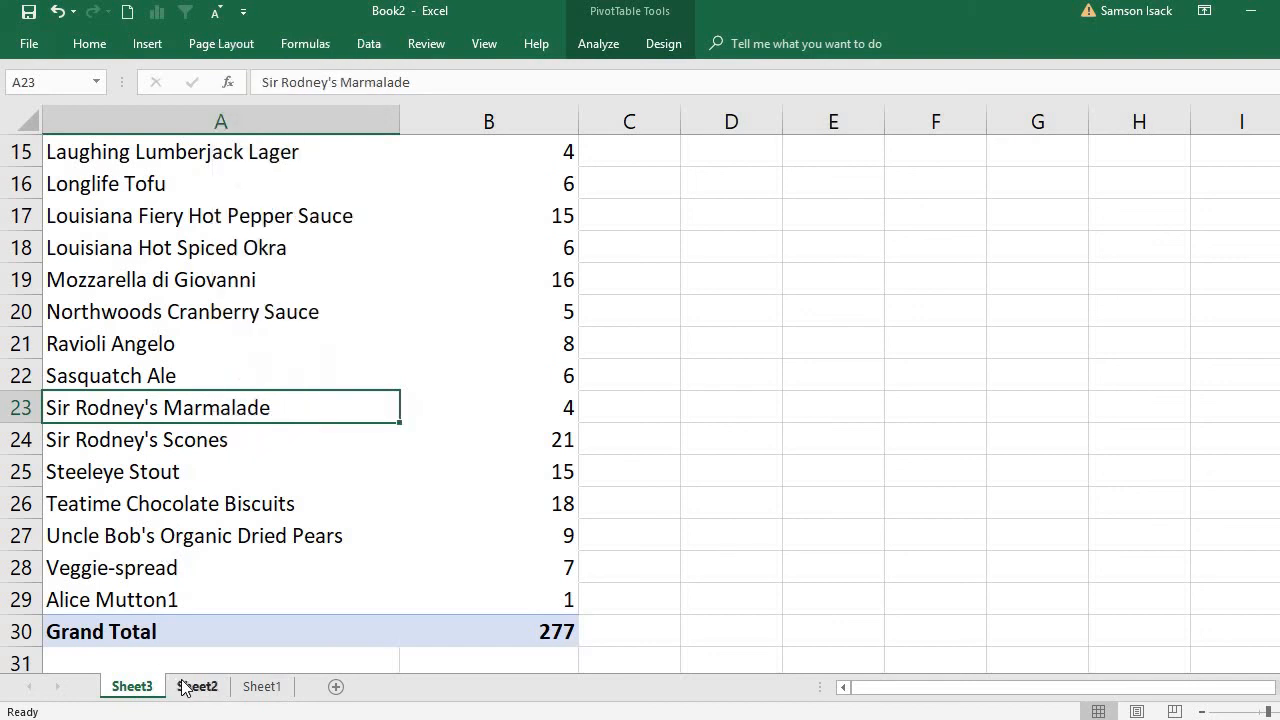
{"action": "left_click", "coordinate": [182, 686]}
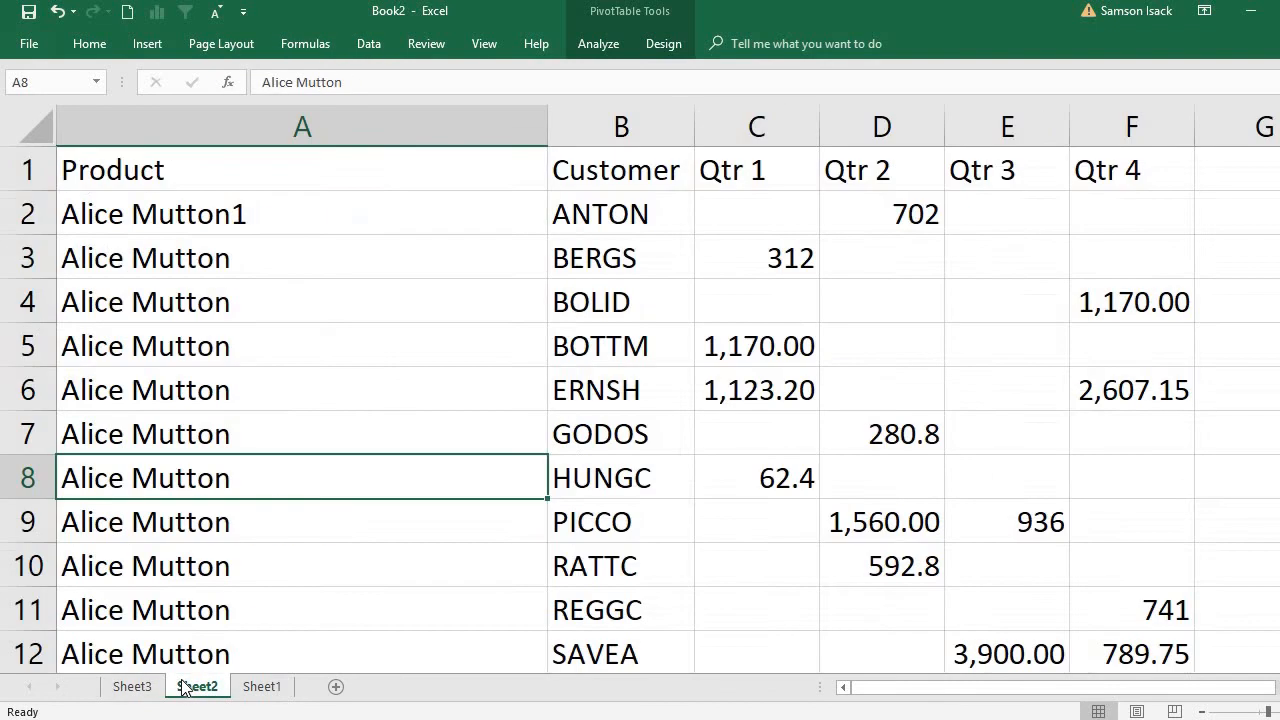
{"action": "left_click", "coordinate": [218, 434]}
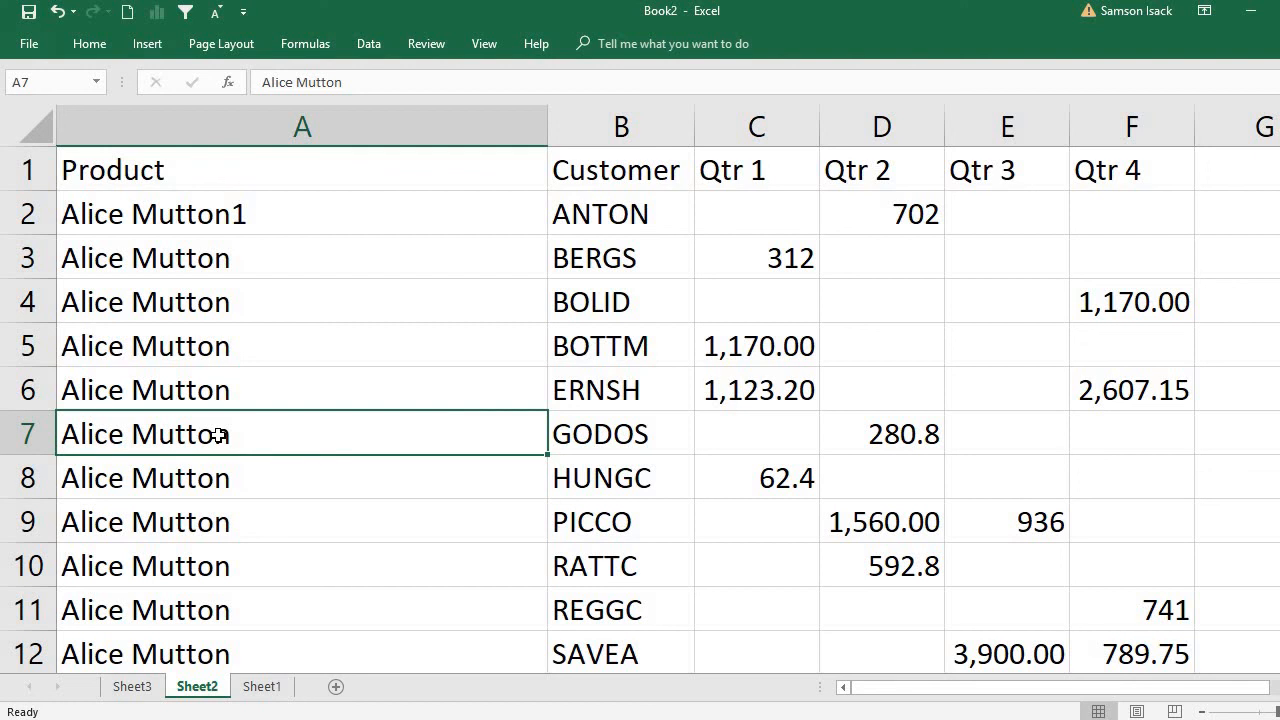
{"action": "left_click", "coordinate": [147, 693]}
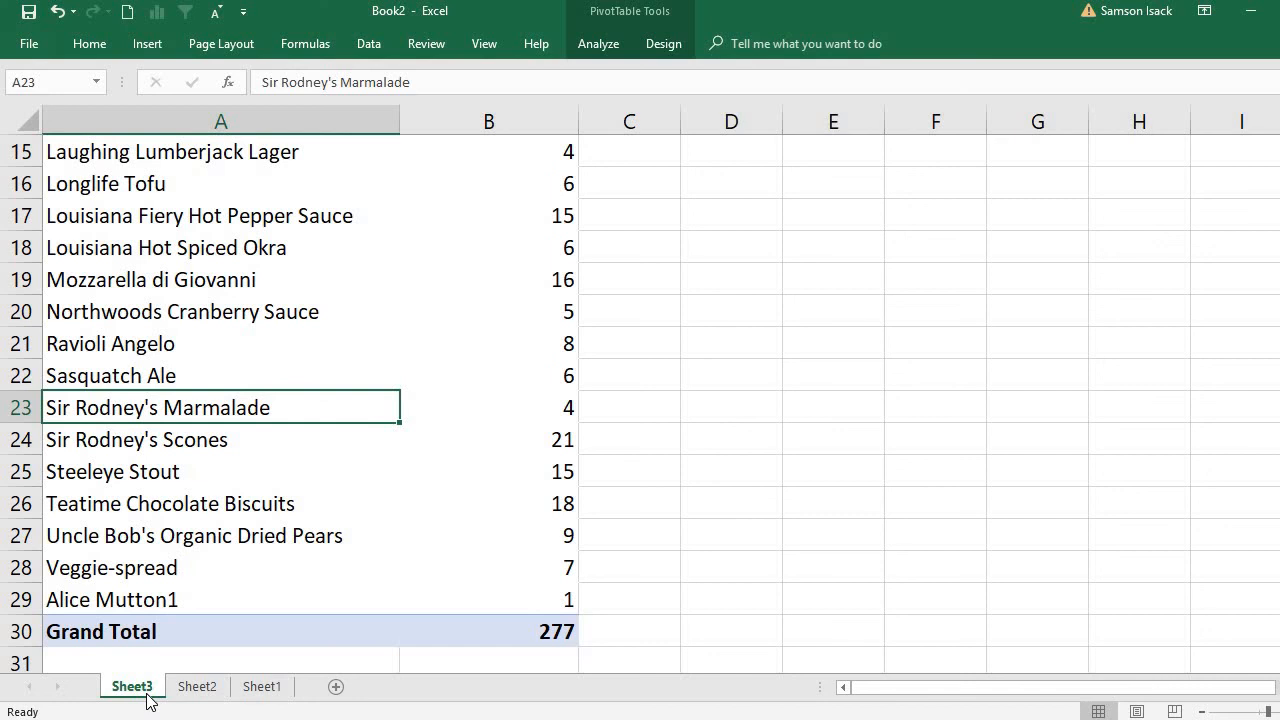
Review the Create PivotTable options and the external data commands on Sheet1 without creating anything, and return to Sheet2
{"action": "left_click", "coordinate": [252, 688]}
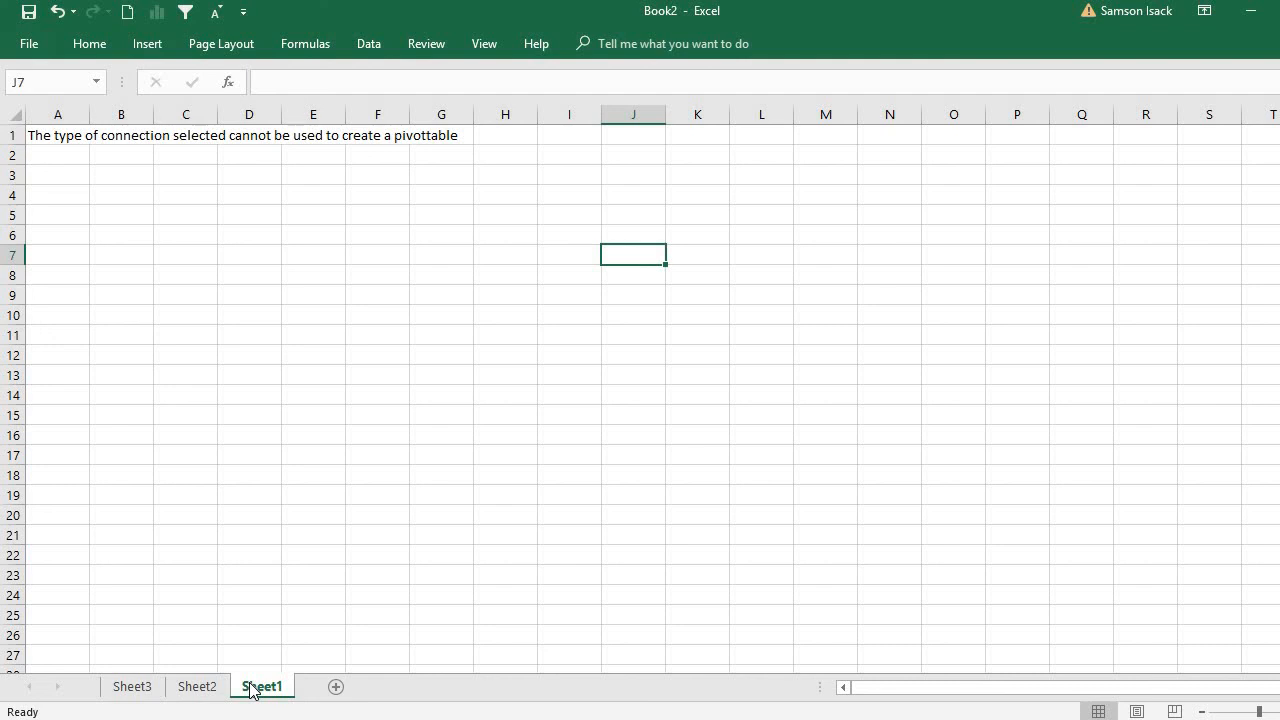
{"action": "left_click", "coordinate": [147, 47]}
{"action": "left_click", "coordinate": [32, 95]}
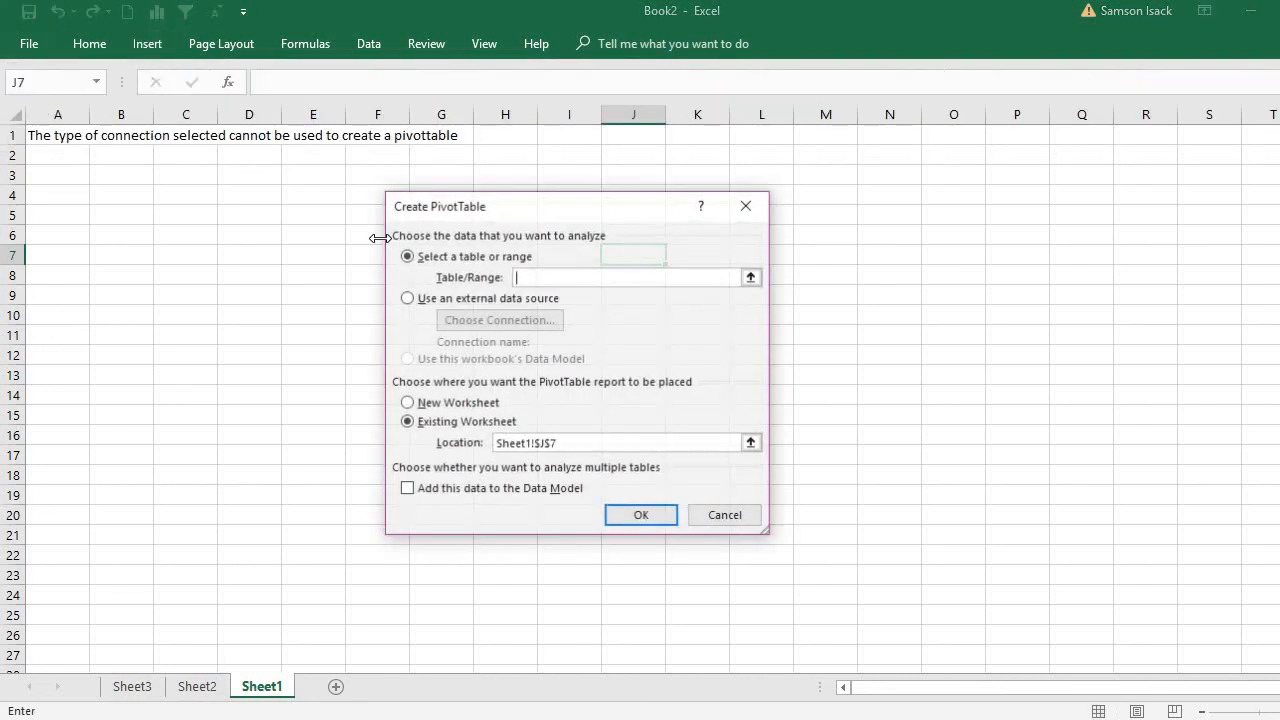
{"action": "left_click", "coordinate": [747, 208]}
{"action": "left_click", "coordinate": [369, 46]}
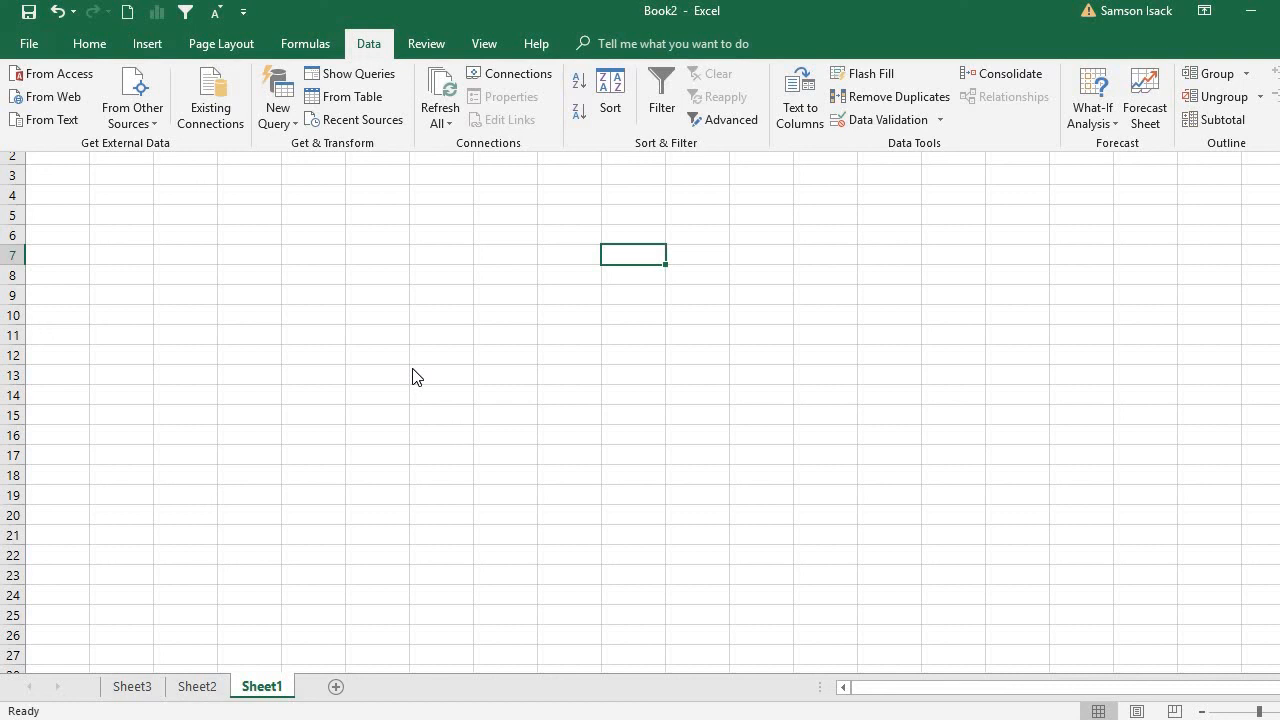
{"action": "left_click", "coordinate": [136, 690]}
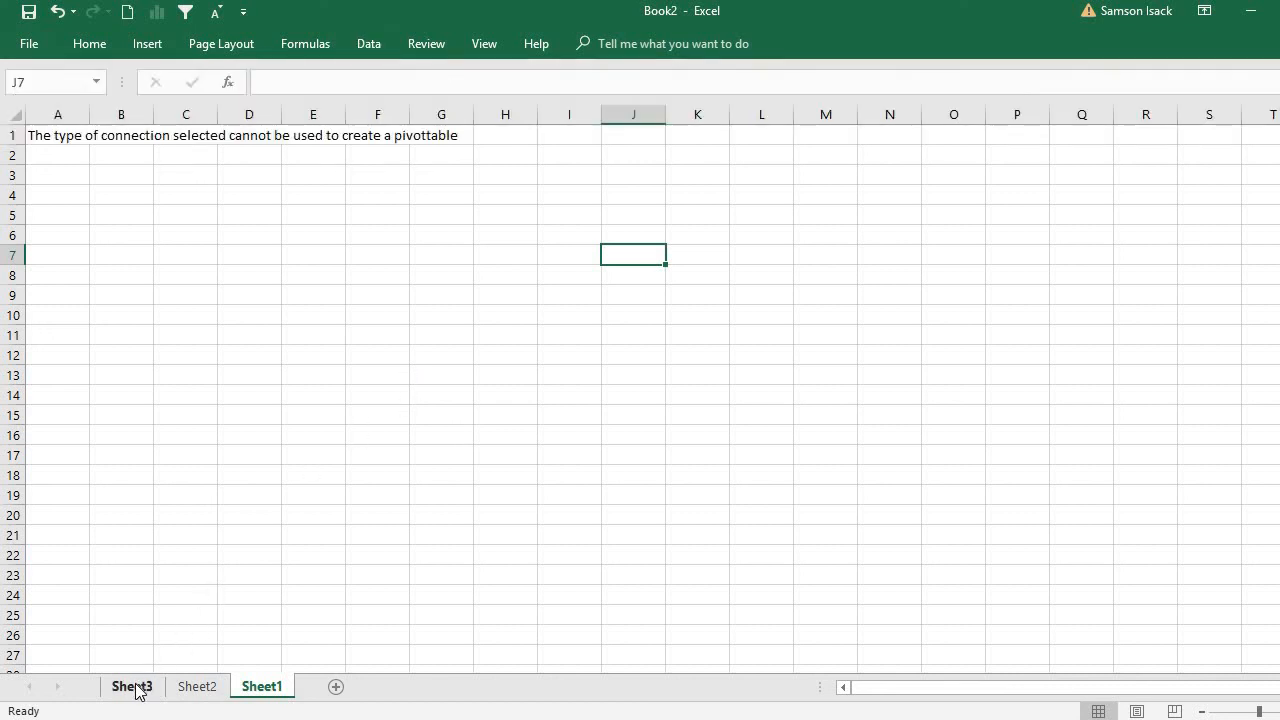
{"action": "left_click", "coordinate": [177, 687]}
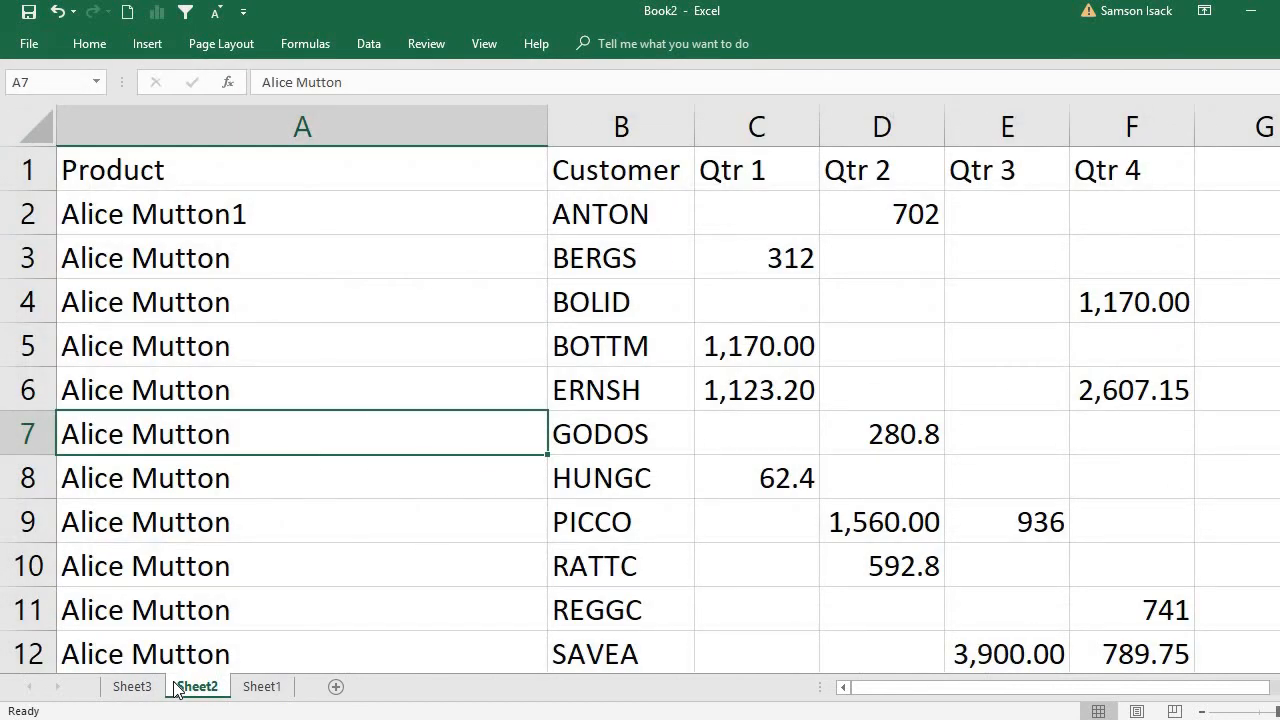